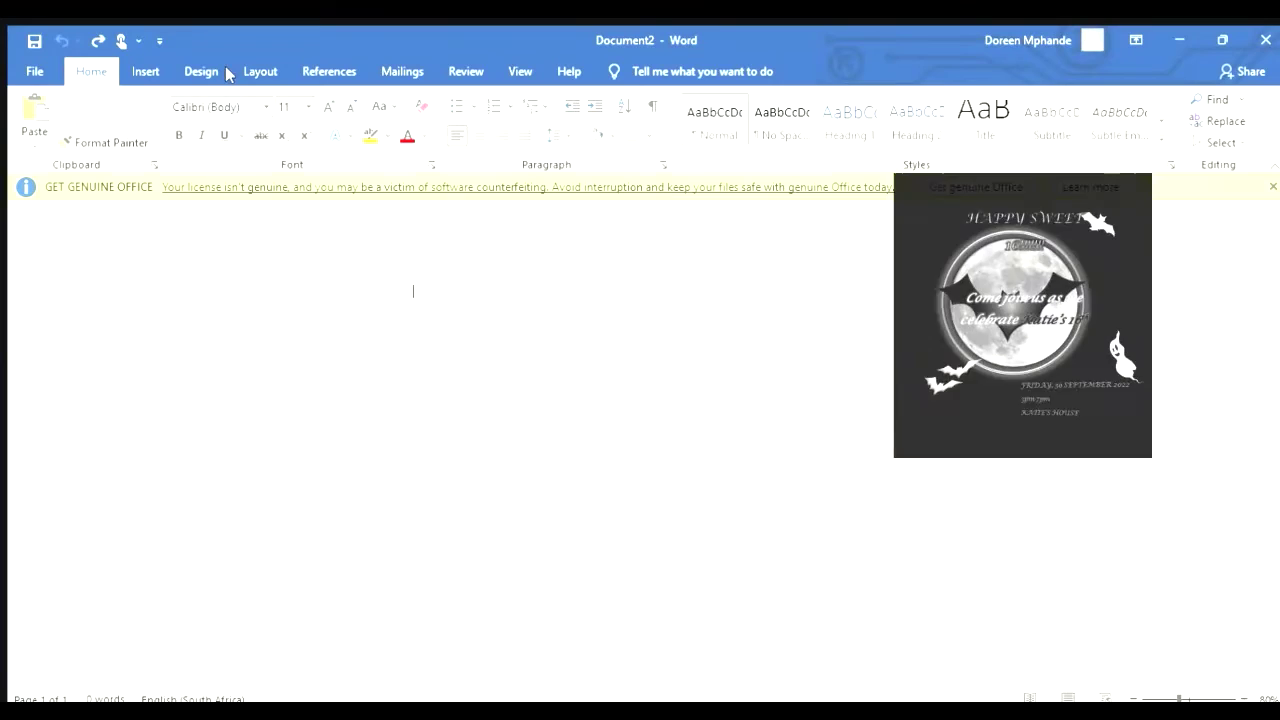
- Close the GET GENUINE OFFICE warning bar above the blank Document2
left_click(259, 70)
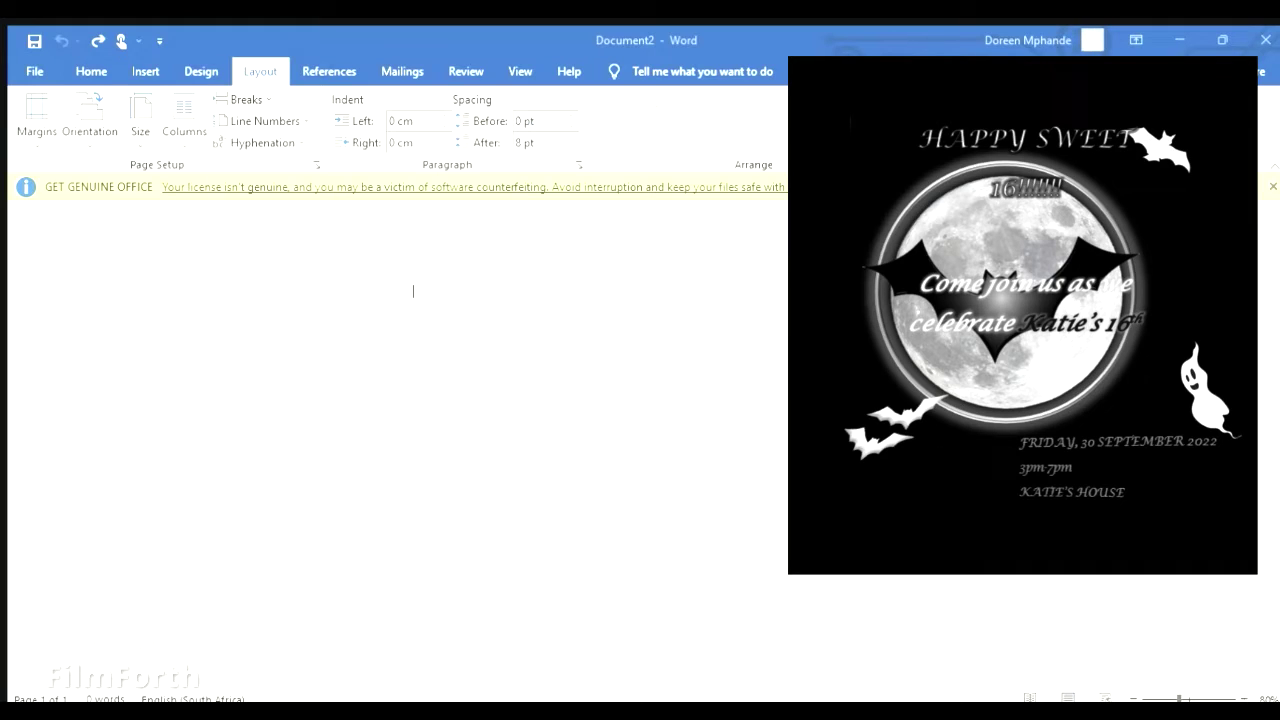
key("BackSpace")
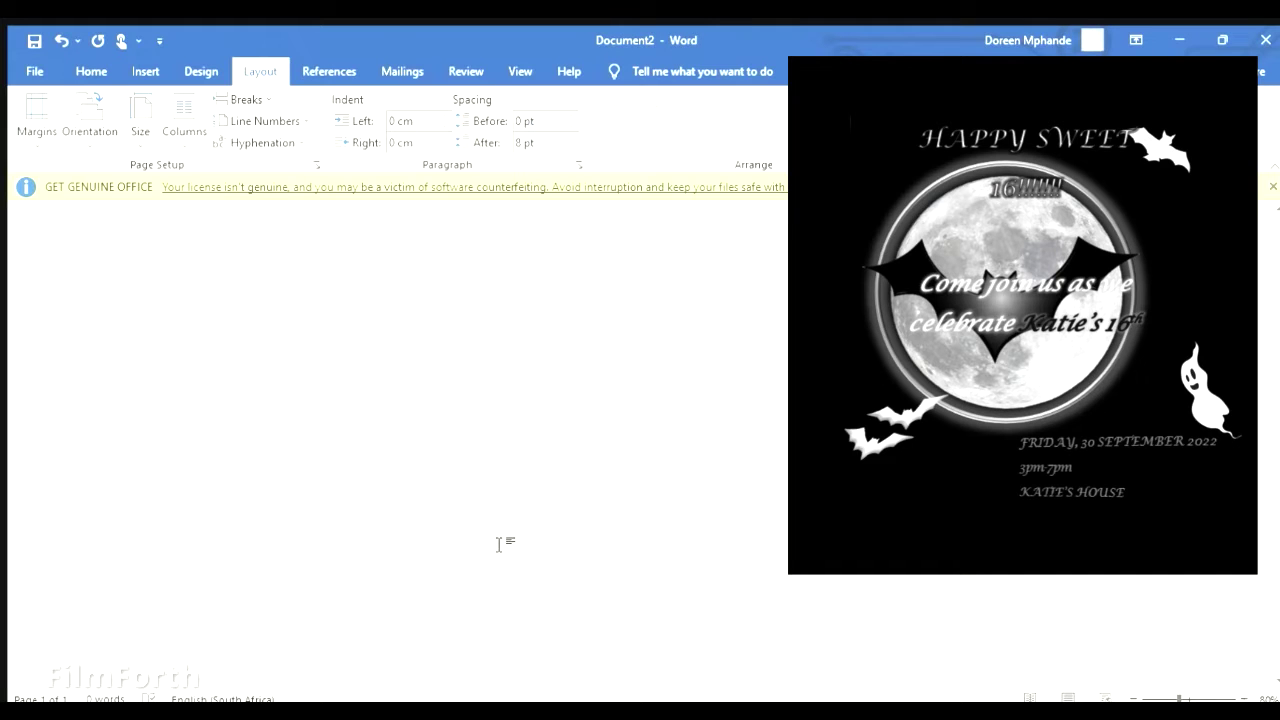
left_click(1273, 188)
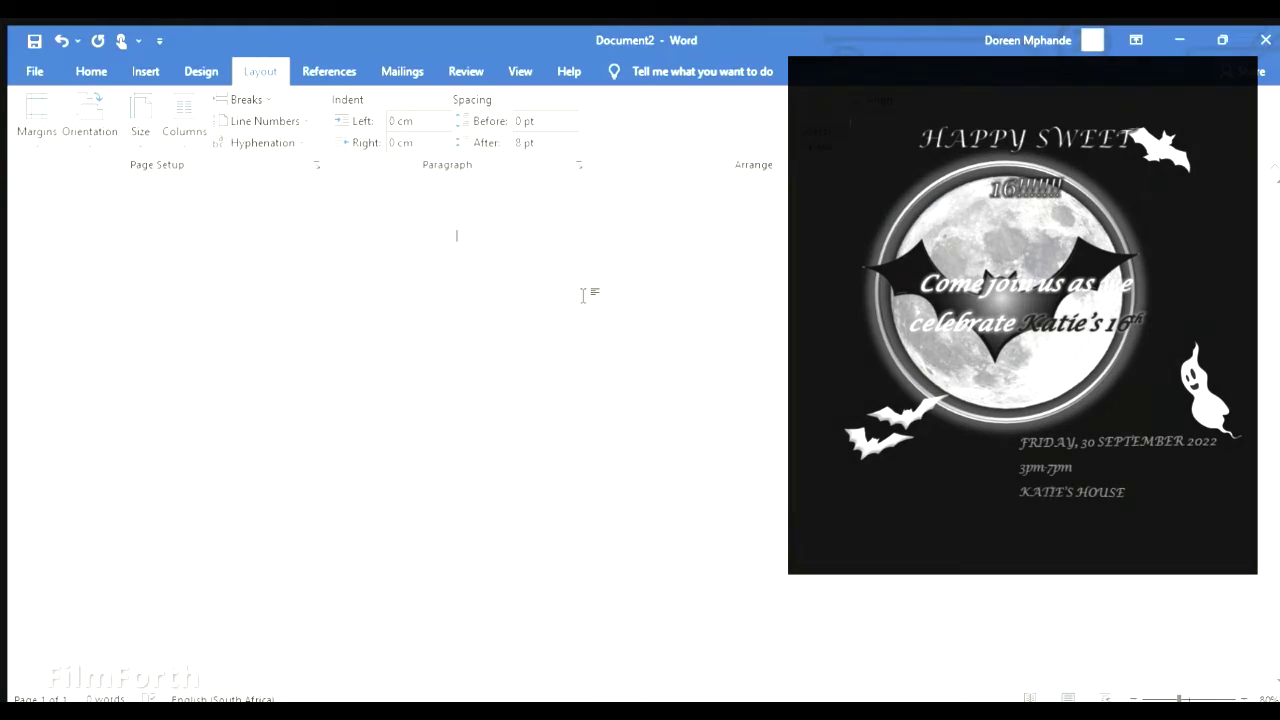
- Remove the moon photo's dark background with a widened keep area, then move it up and right
left_click(145, 71)
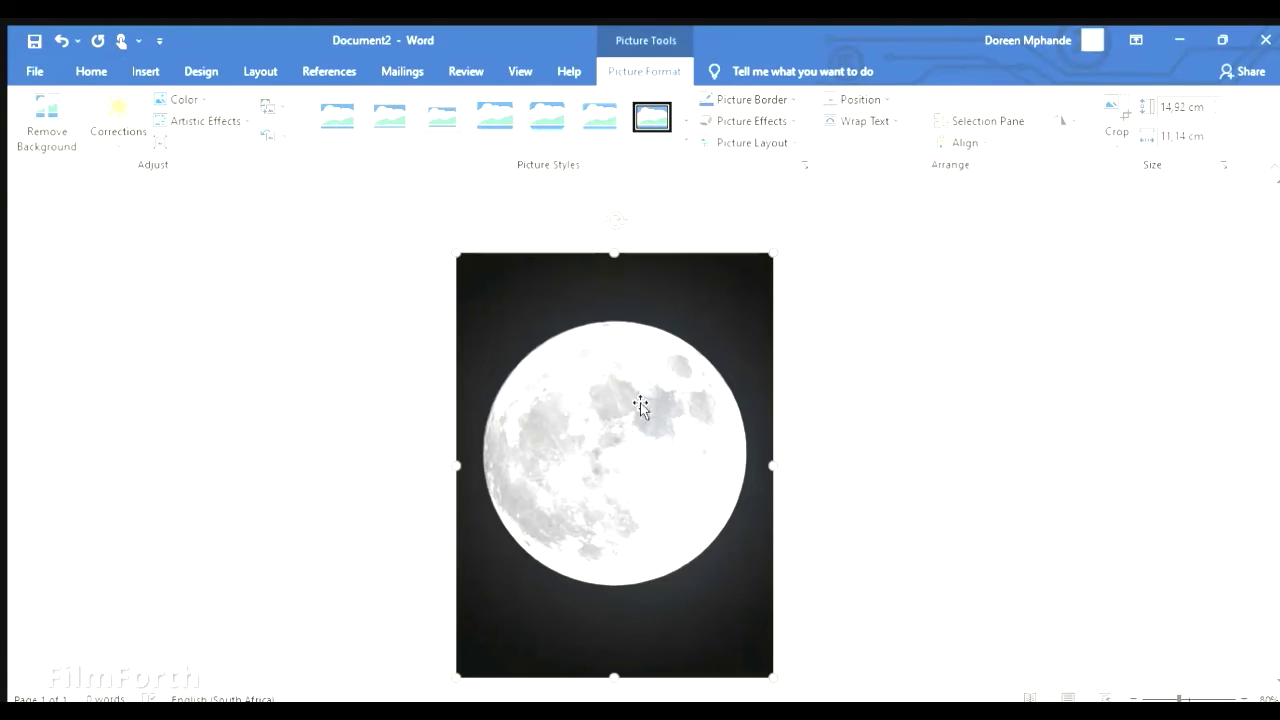
left_click(40, 125)
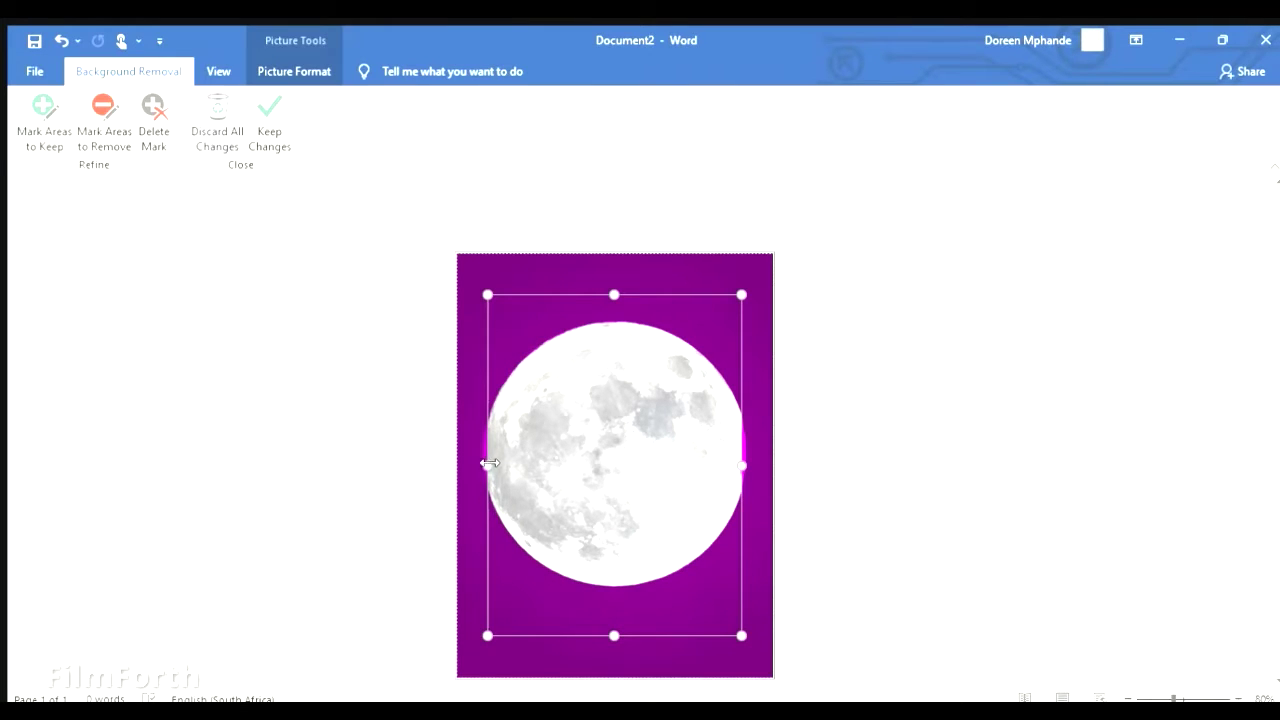
left_click_drag(470, 554, 475, 554)
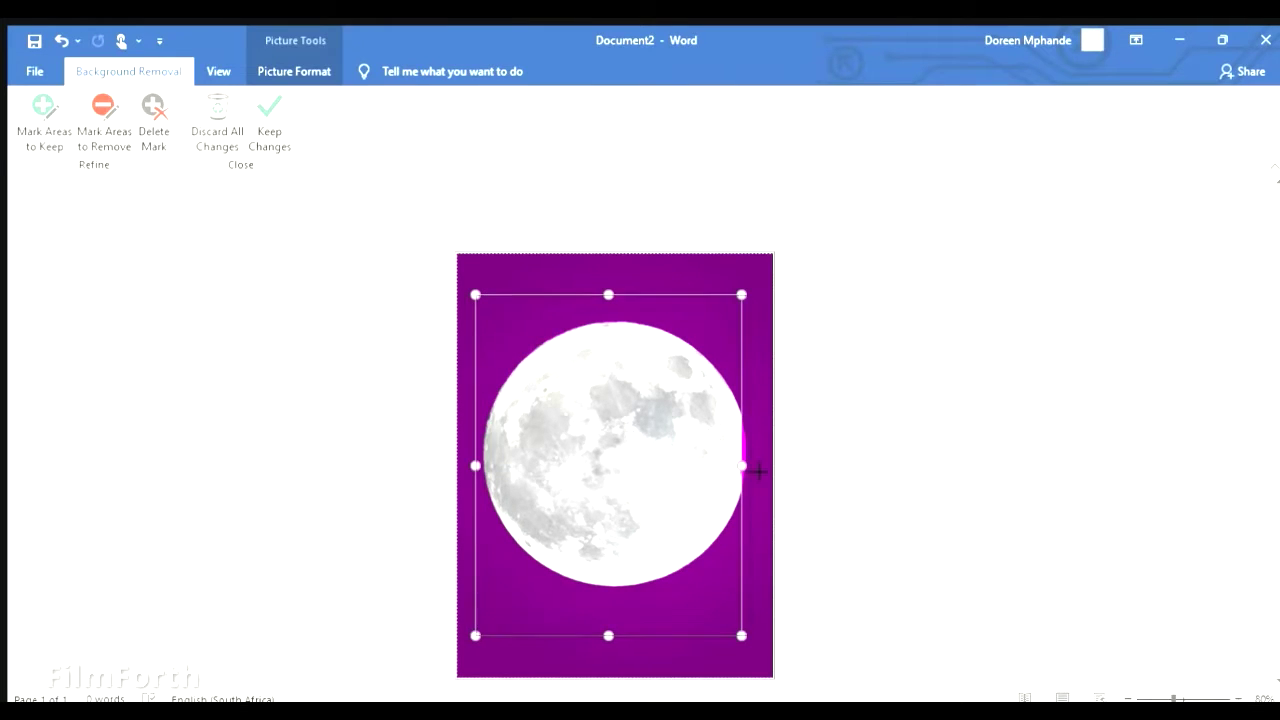
left_click_drag(741, 465, 756, 462)
left_click(269, 128)
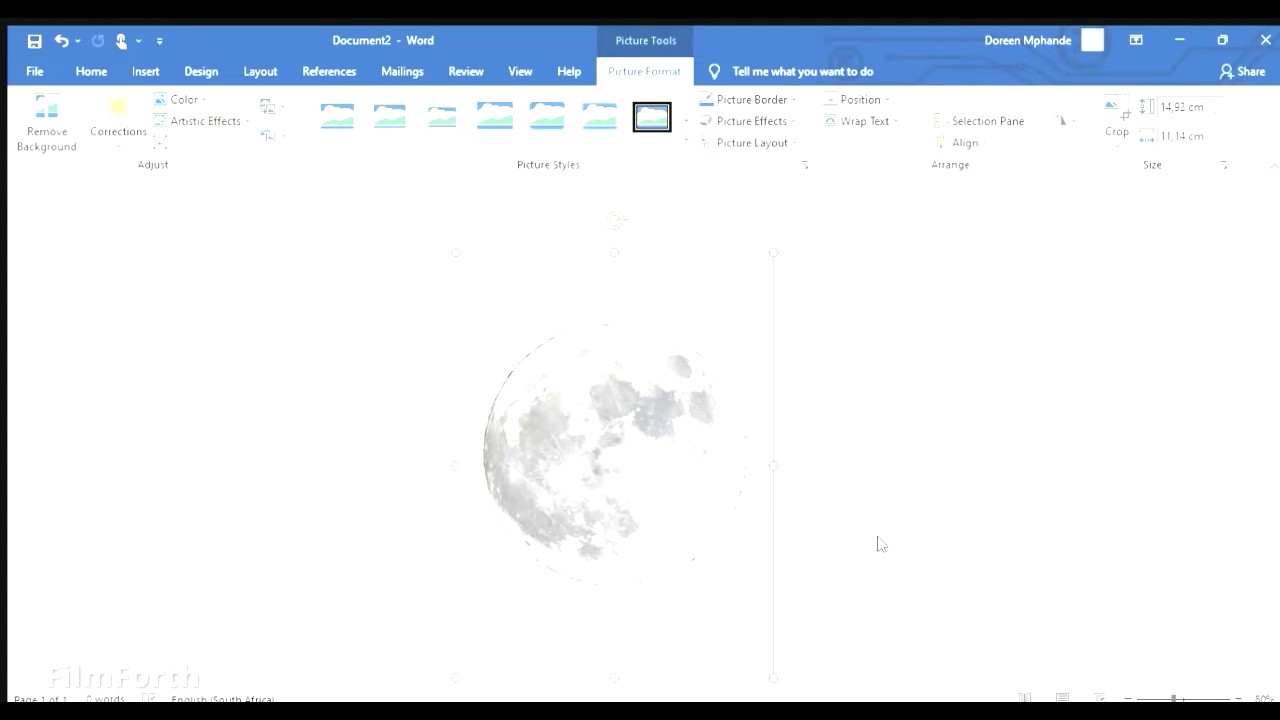
left_click(771, 506)
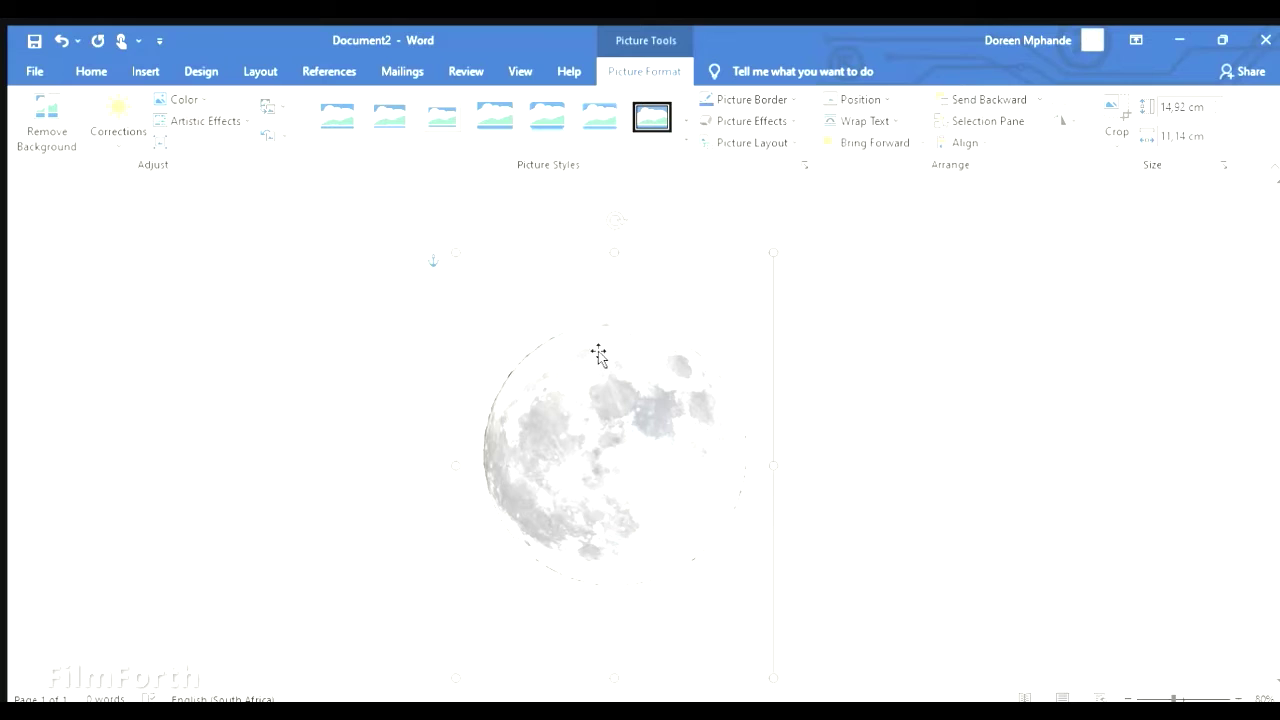
left_click_drag(534, 270, 560, 323)
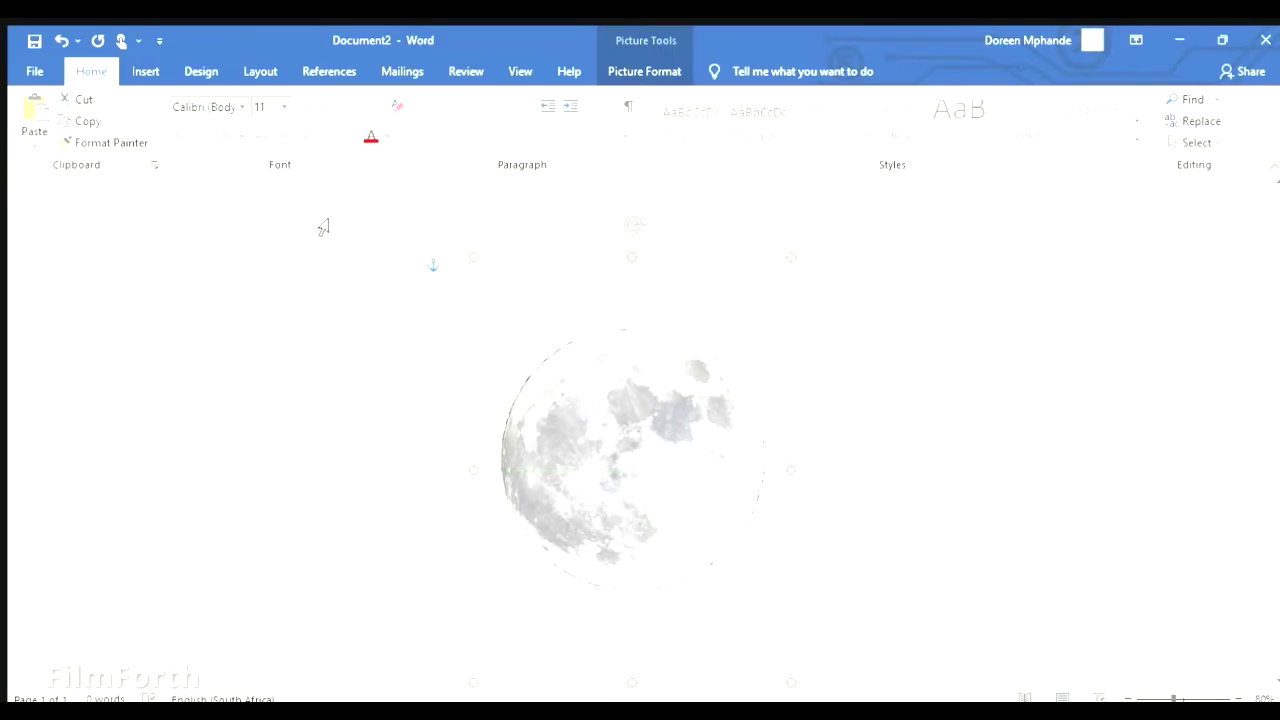
- Set the page colour to black using Design's Page Color
left_click(145, 70)
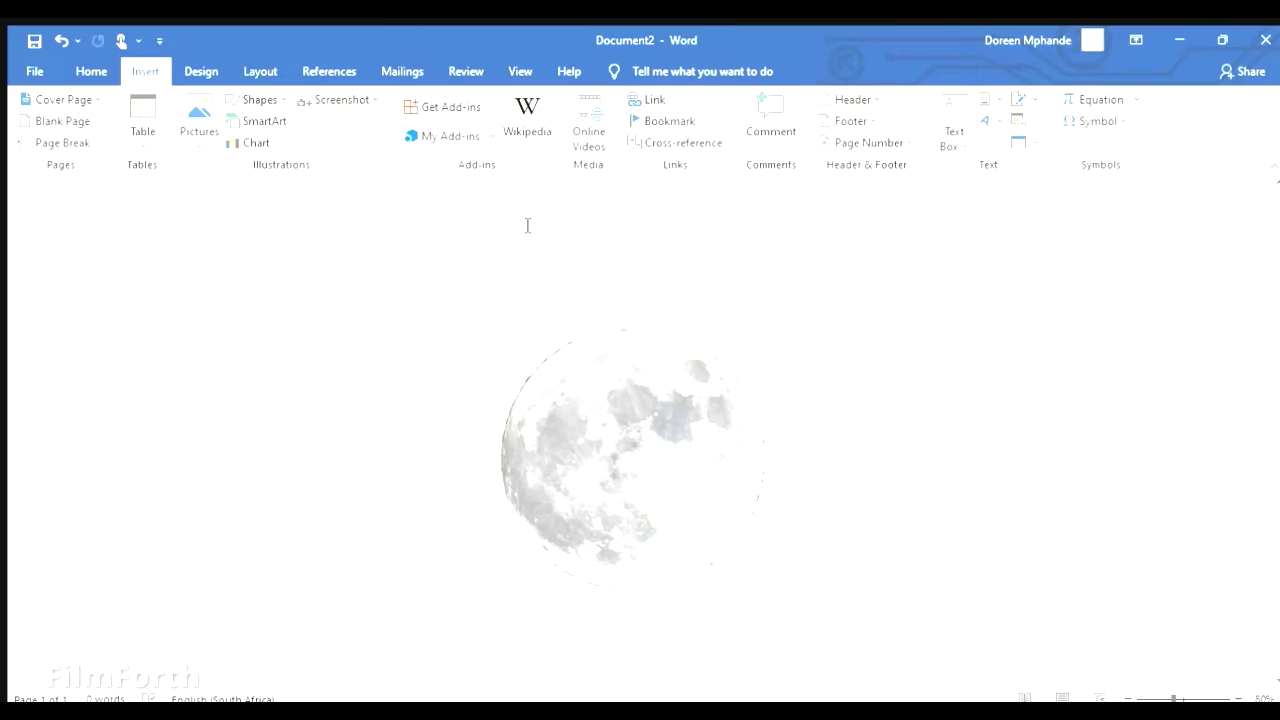
left_click(201, 71)
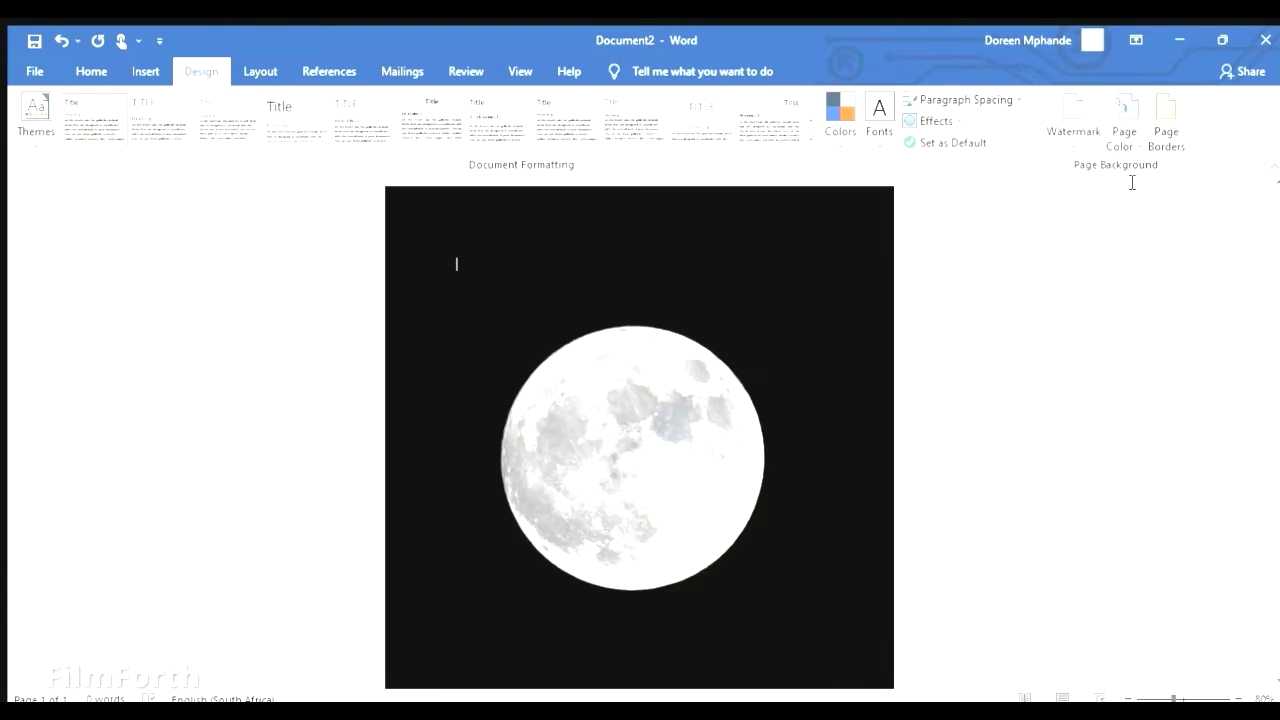
left_click(145, 65)
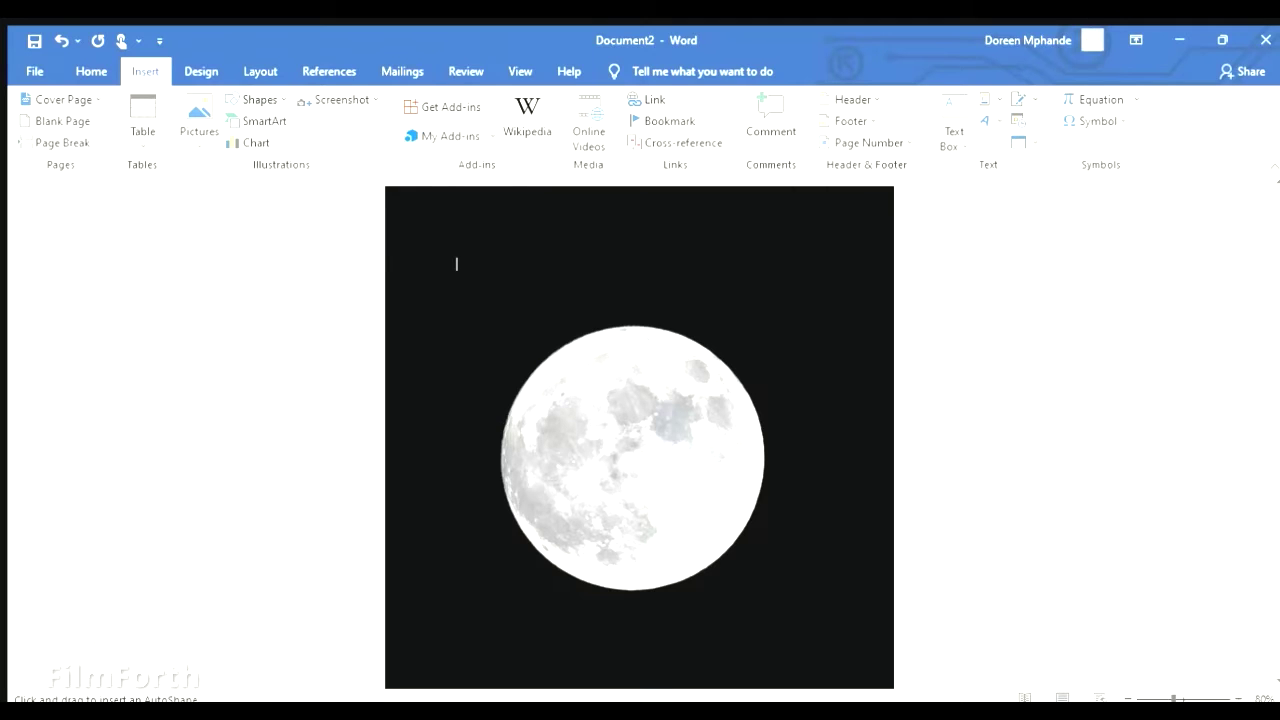
- Draw an oval over the moon and shape it into a circle covering the moon
left_click_drag(478, 450, 740, 668)
left_click_drag(583, 455, 586, 347)
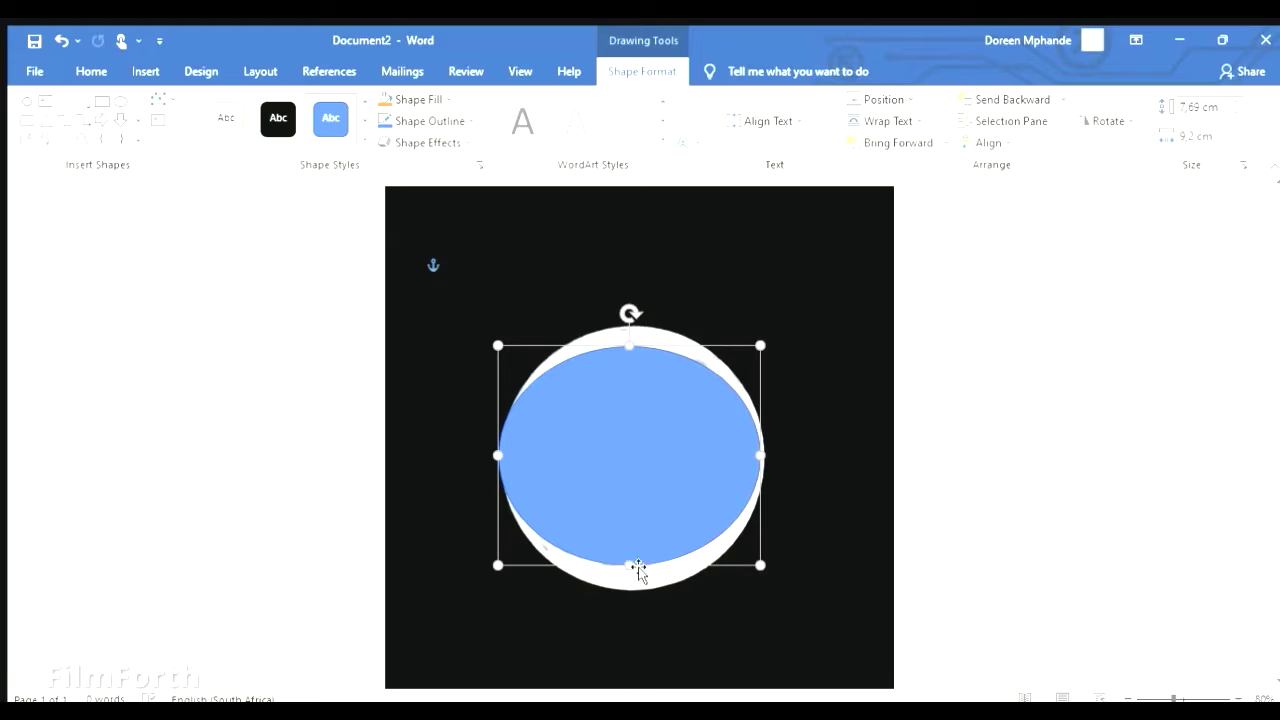
mouse_move(629, 566)
left_mouse_down()
mouse_move(630, 622)
mouse_move(632, 597)
left_mouse_up()
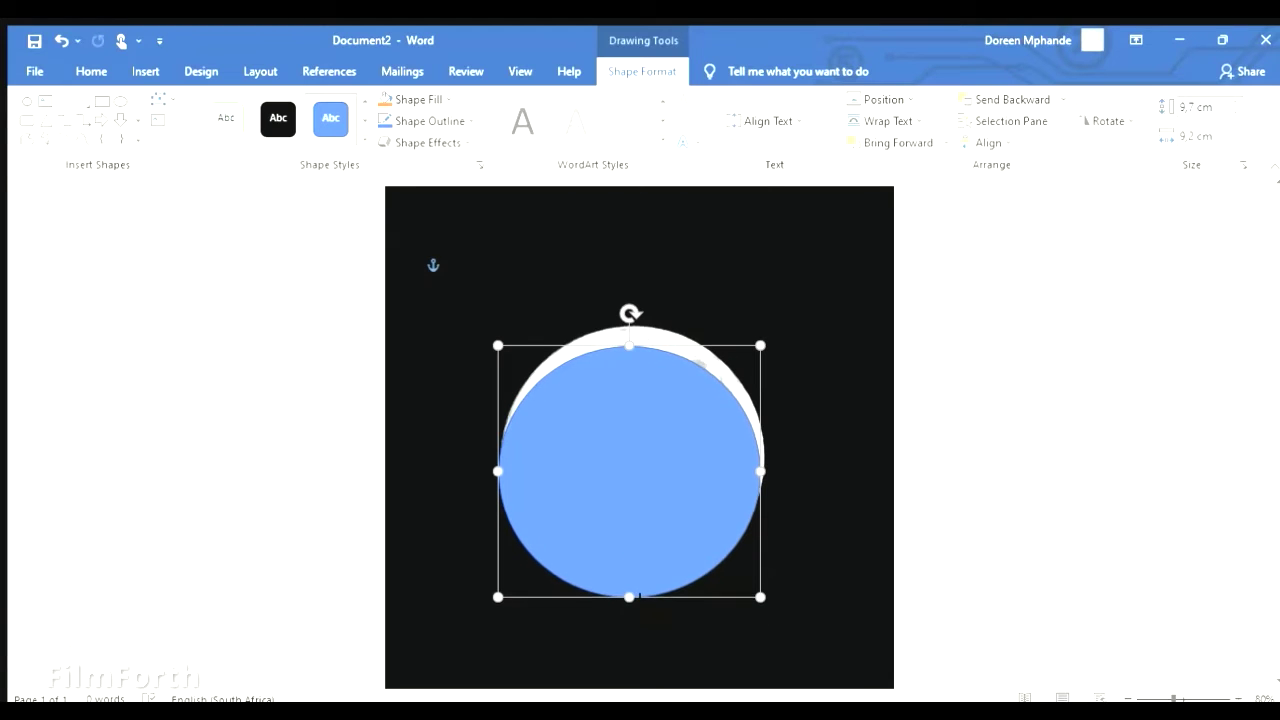
left_click_drag(620, 406, 622, 385)
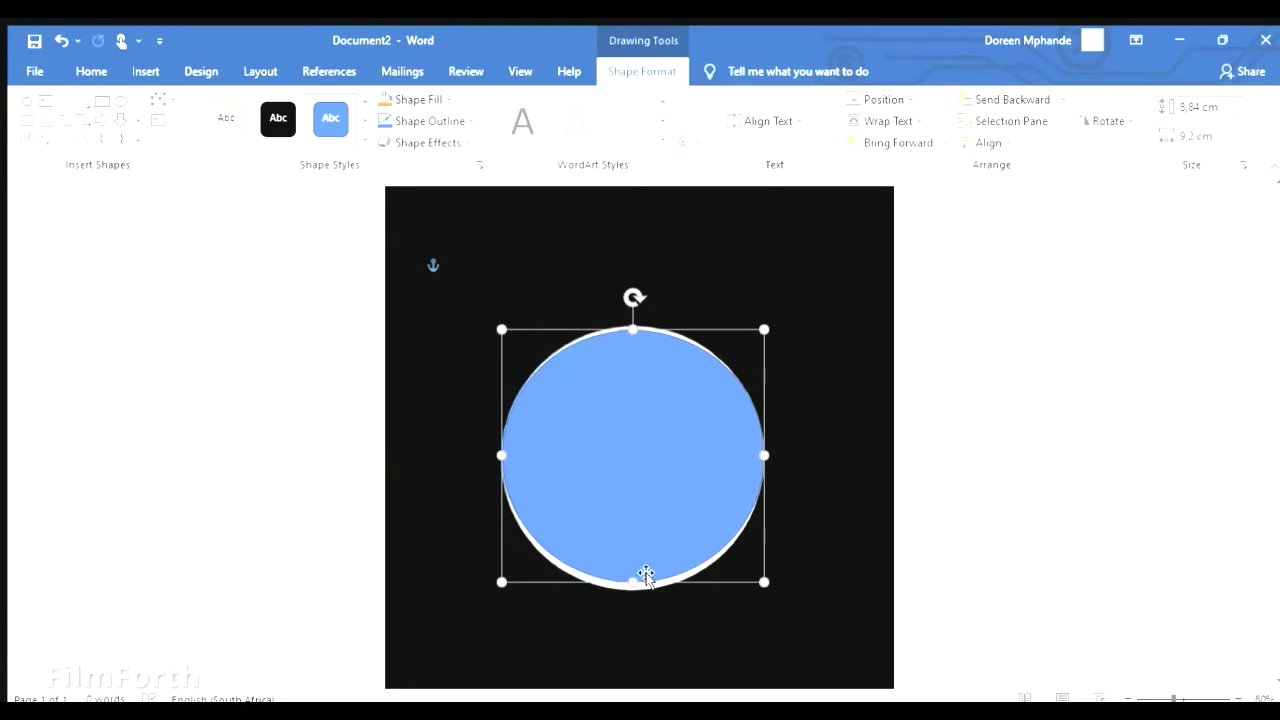
left_click_drag(634, 580, 634, 587)
left_click_drag(629, 330, 629, 326)
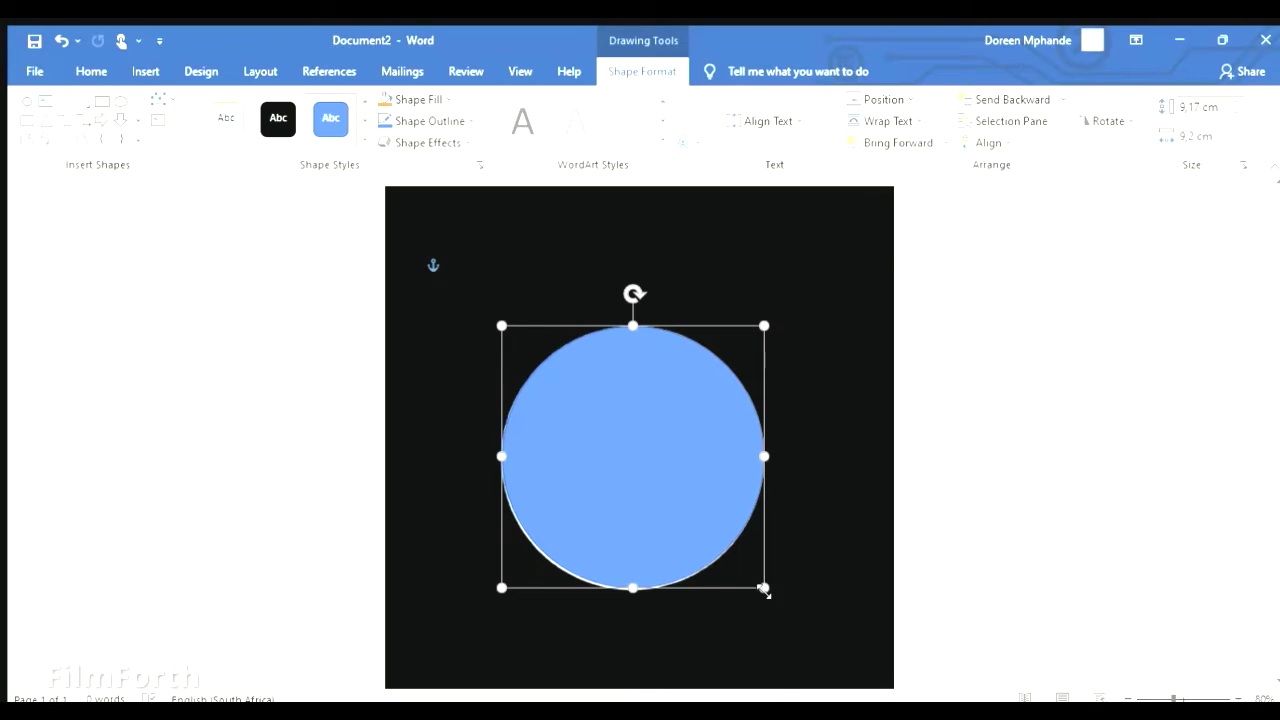
left_click_drag(764, 587, 778, 604)
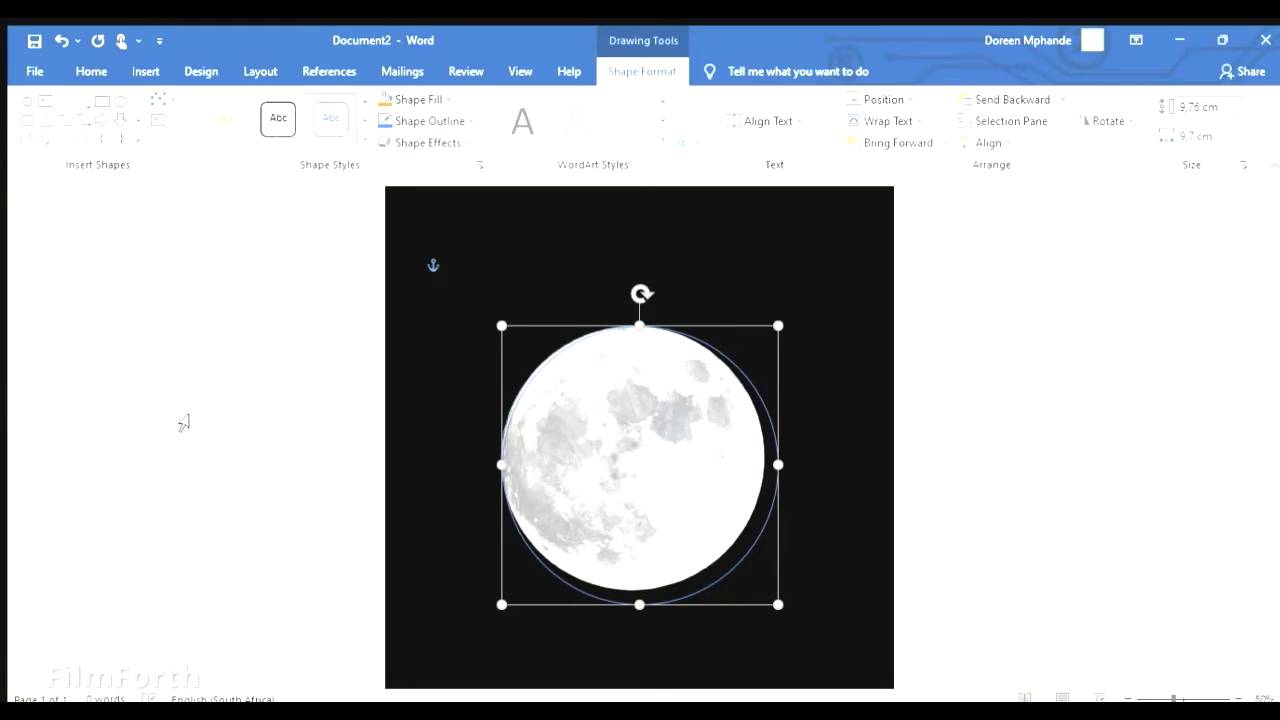
left_click_drag(634, 312, 627, 312)
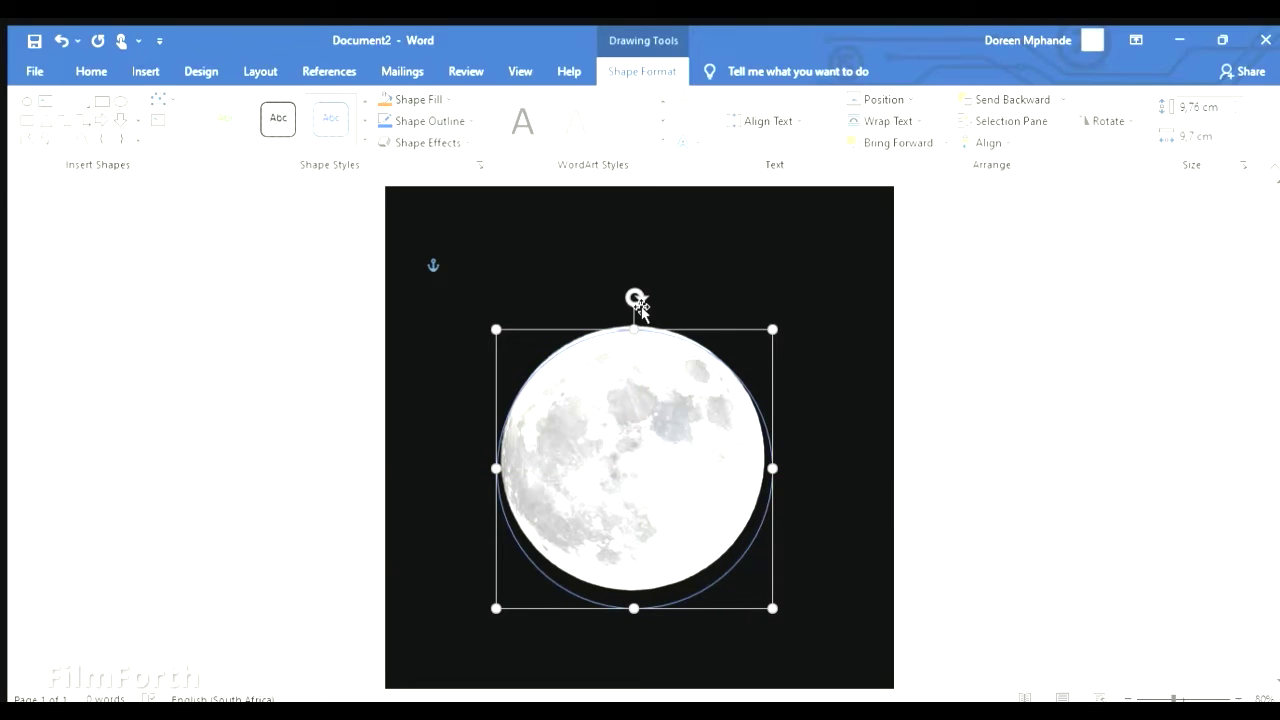
- Enlarge and recentre the circle to about 10.26 × 10.23 cm so it rings the moon
left_click_drag(651, 380, 651, 380)
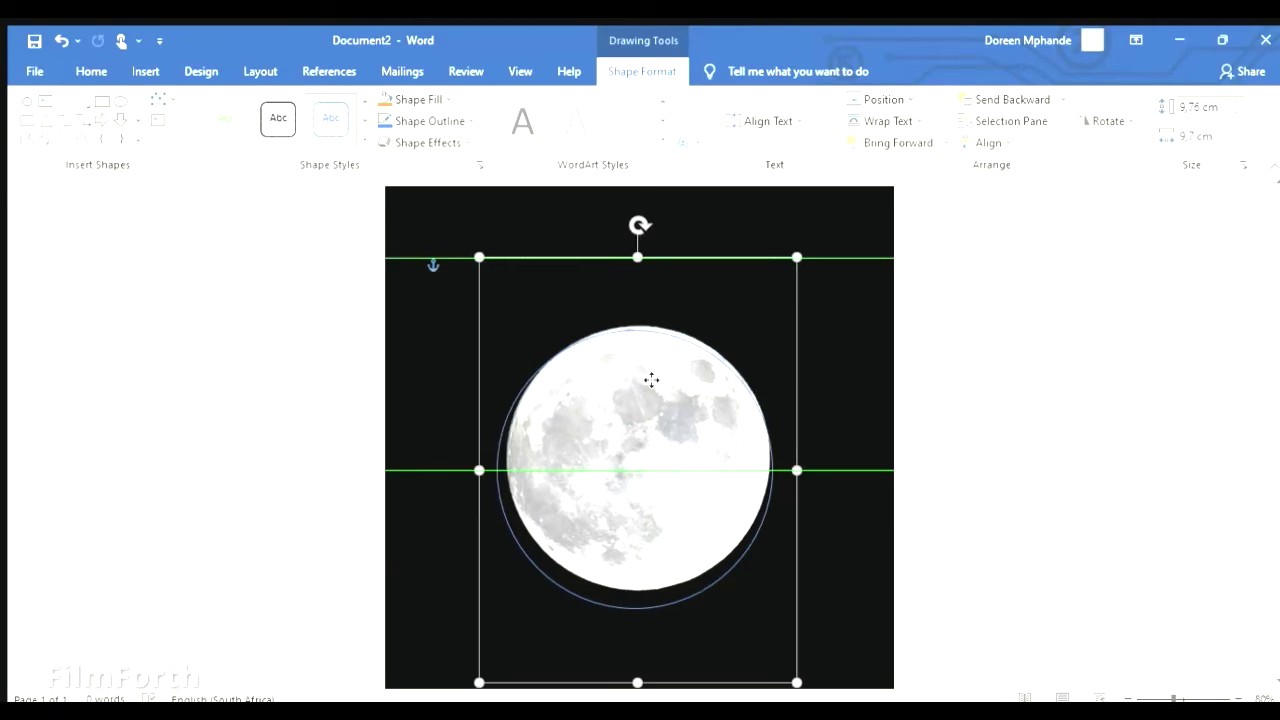
left_click(666, 606)
left_click(643, 333)
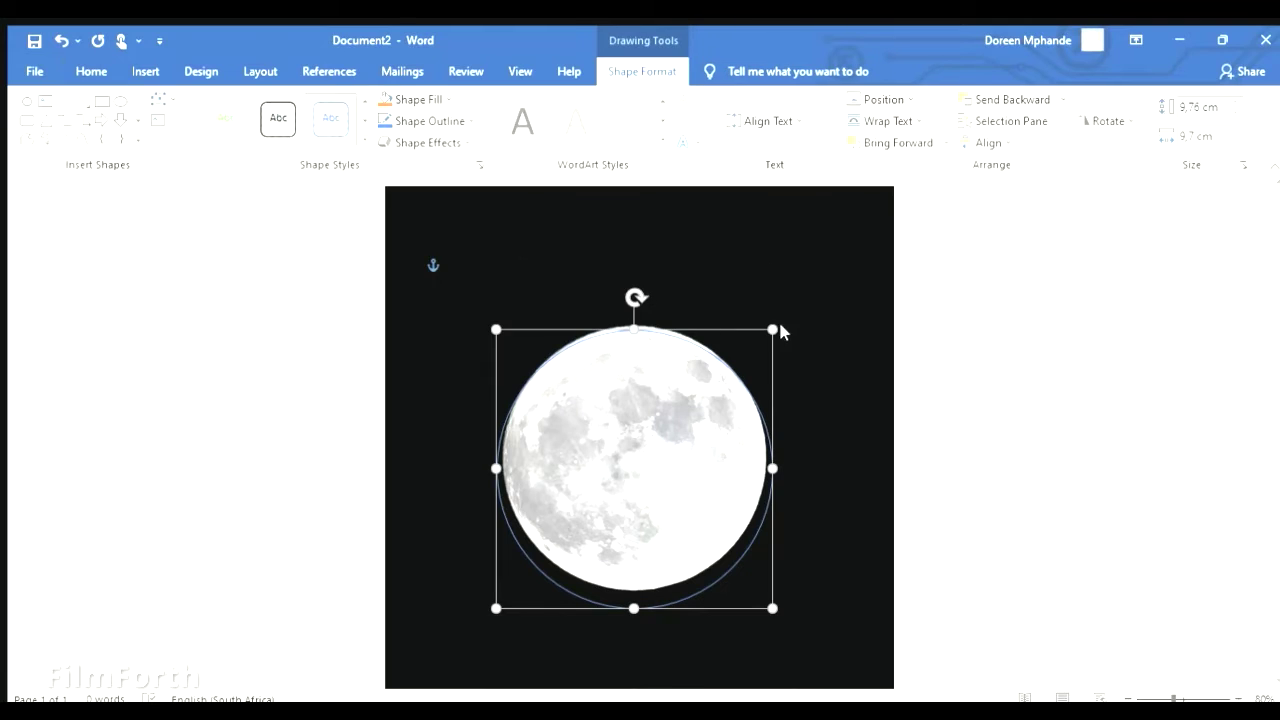
left_click_drag(776, 330, 785, 306)
mouse_move(572, 310)
left_mouse_down()
mouse_move(542, 301)
mouse_move(631, 312)
left_mouse_up()
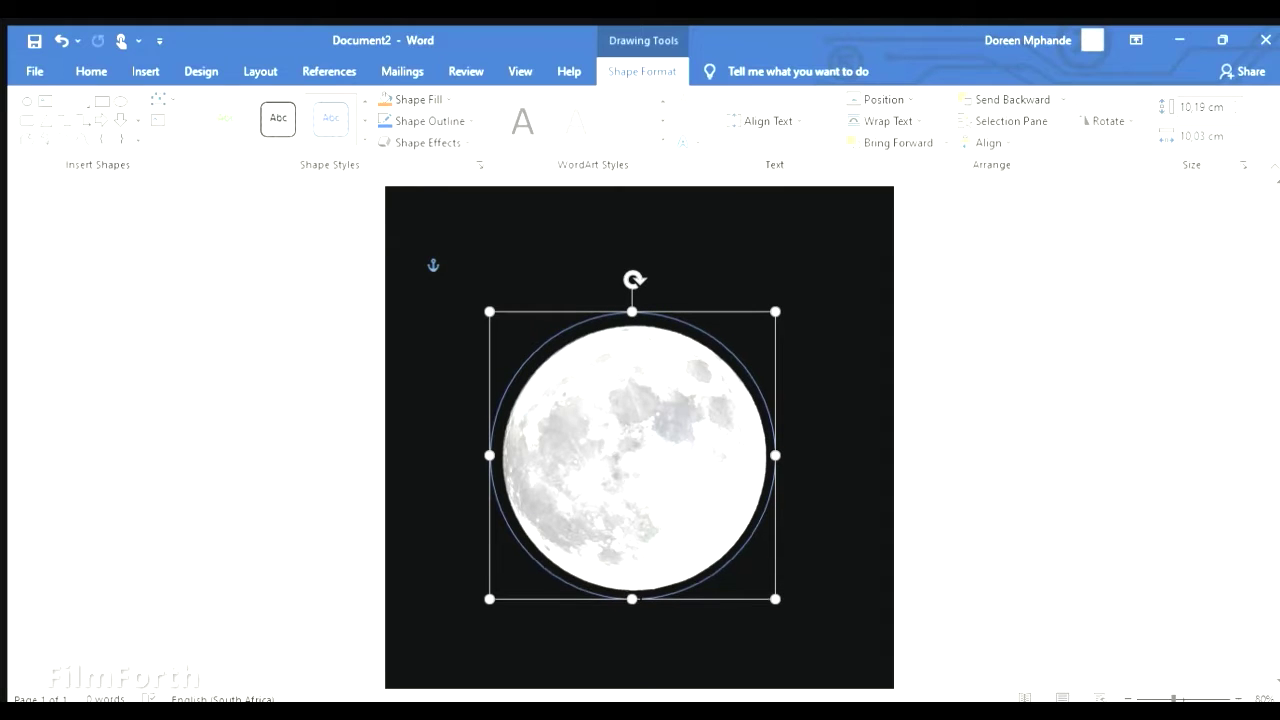
left_click_drag(776, 455, 779, 456)
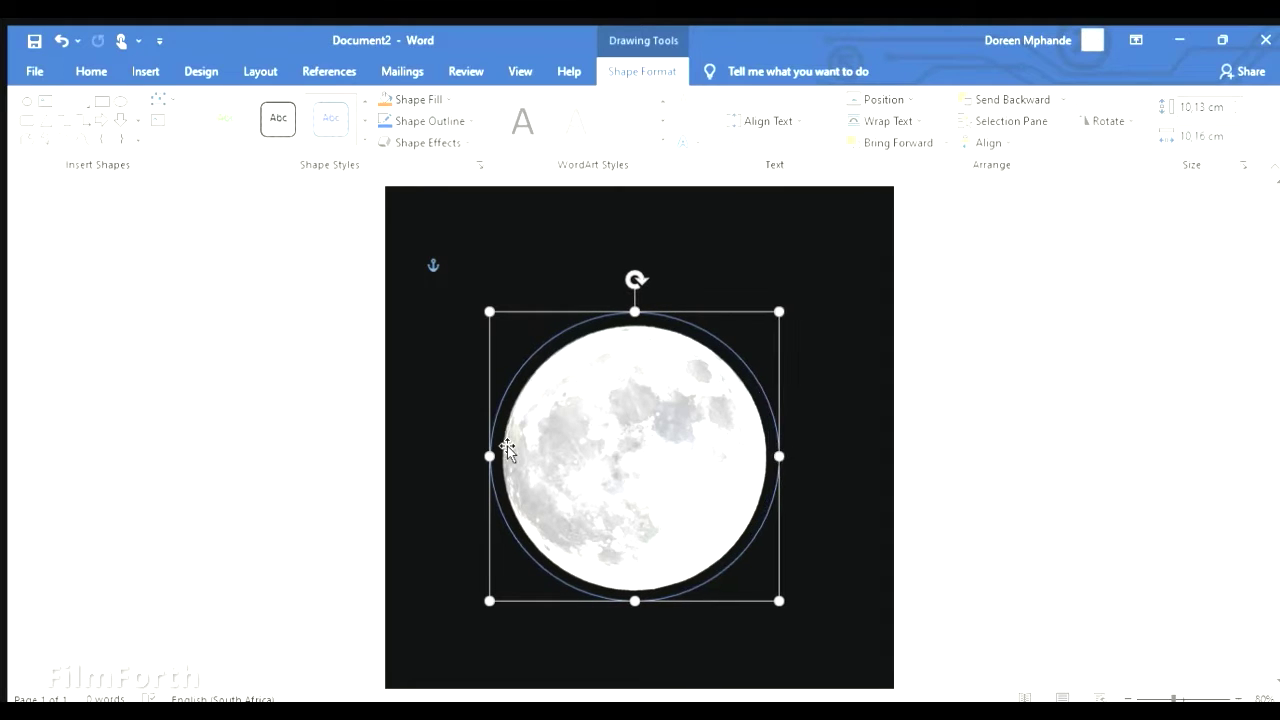
left_click_drag(489, 601, 487, 601)
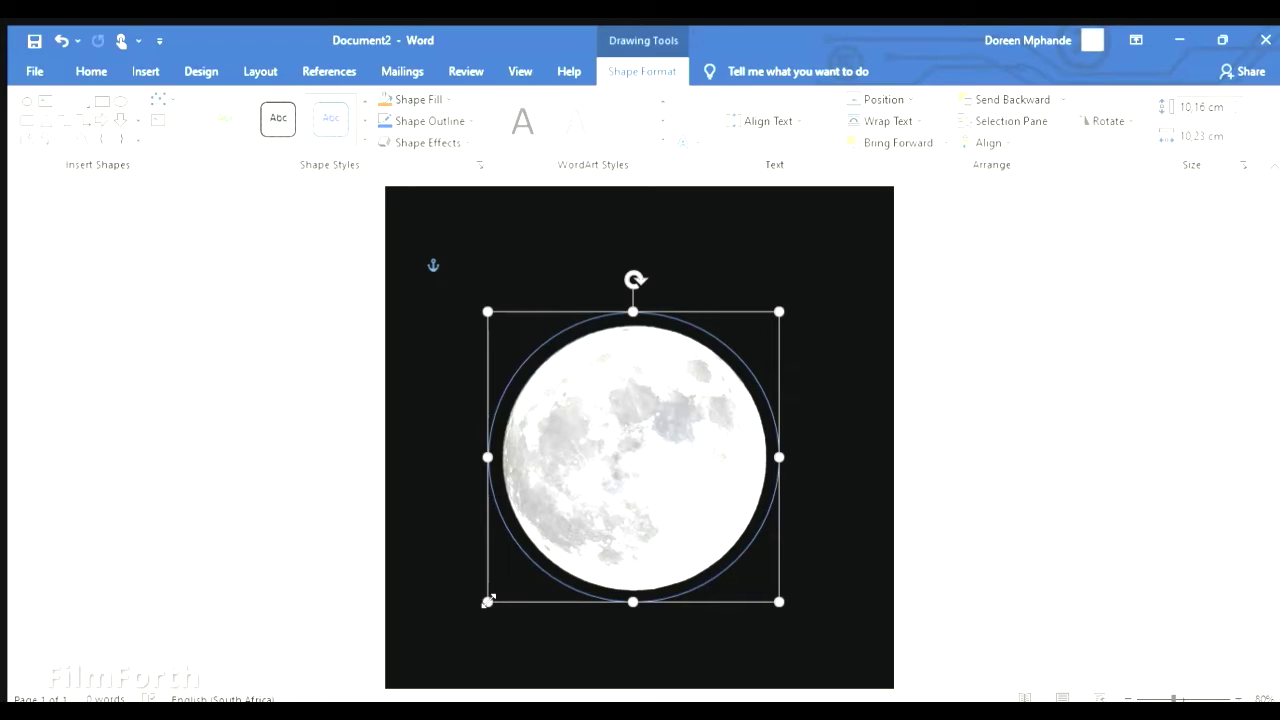
left_click_drag(633, 602, 633, 605)
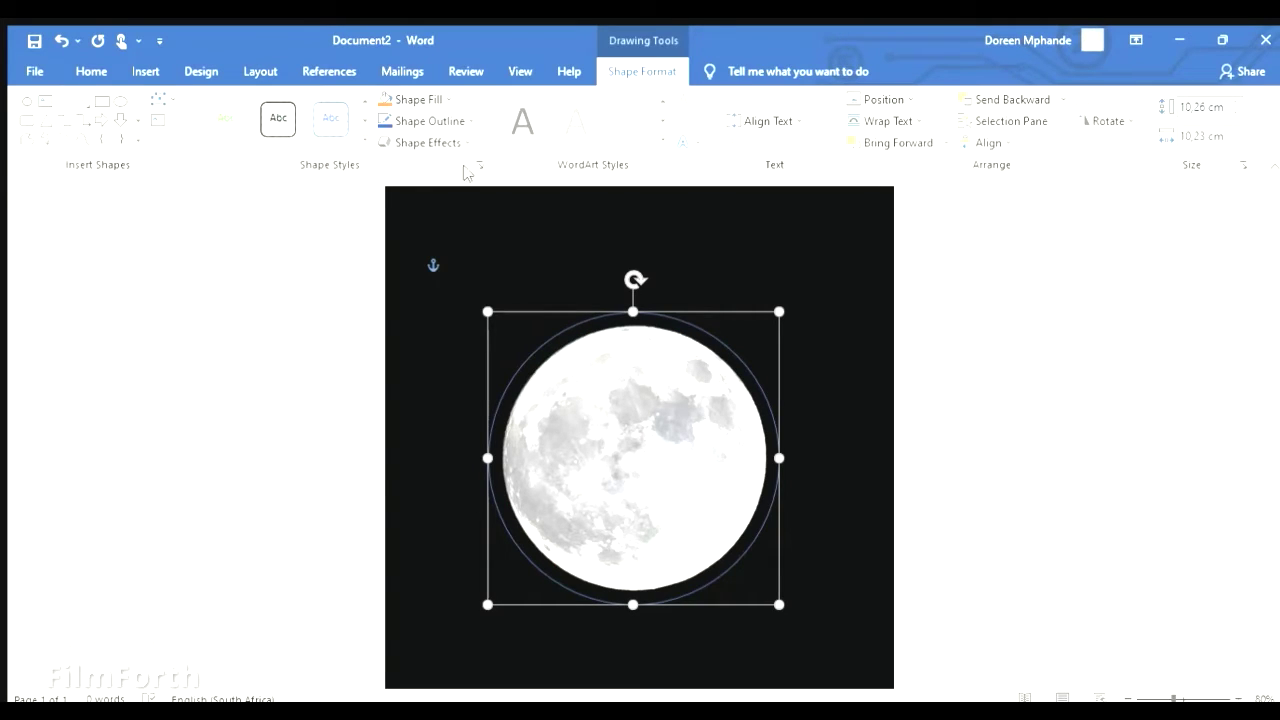
- Change the ring's thin blue outline to a thick white outline
left_click(615, 466)
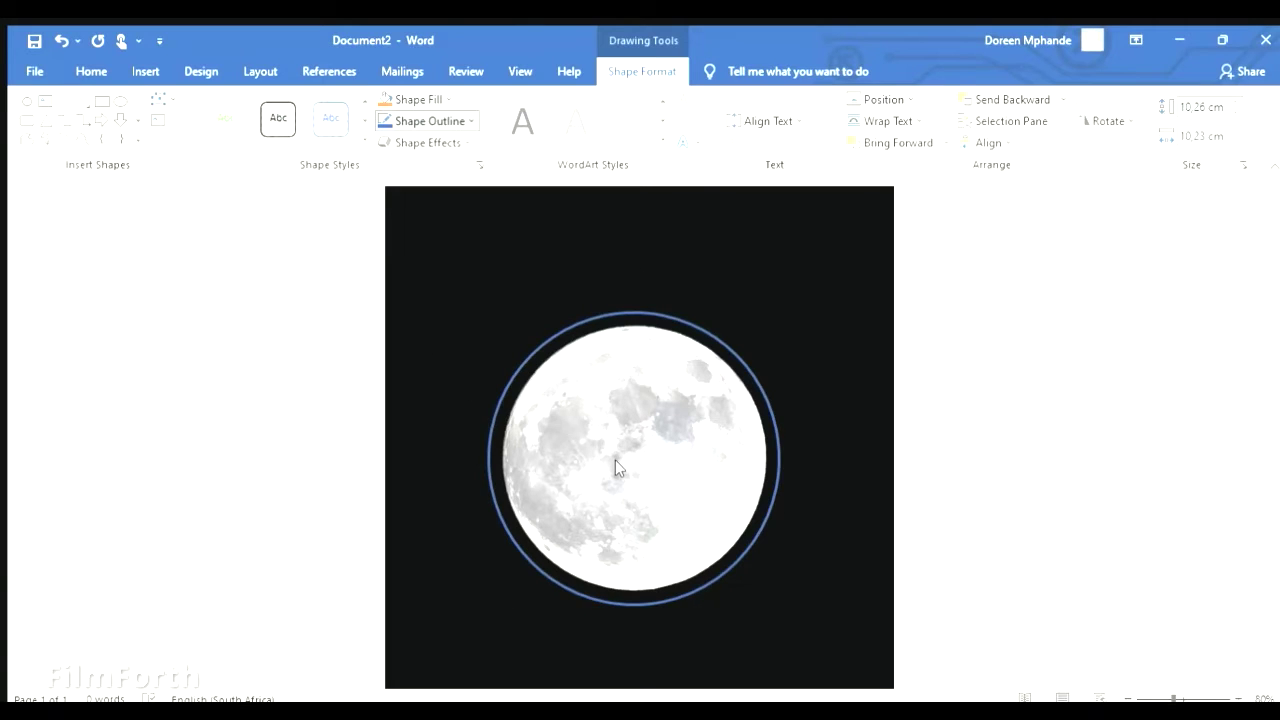
left_click(618, 495)
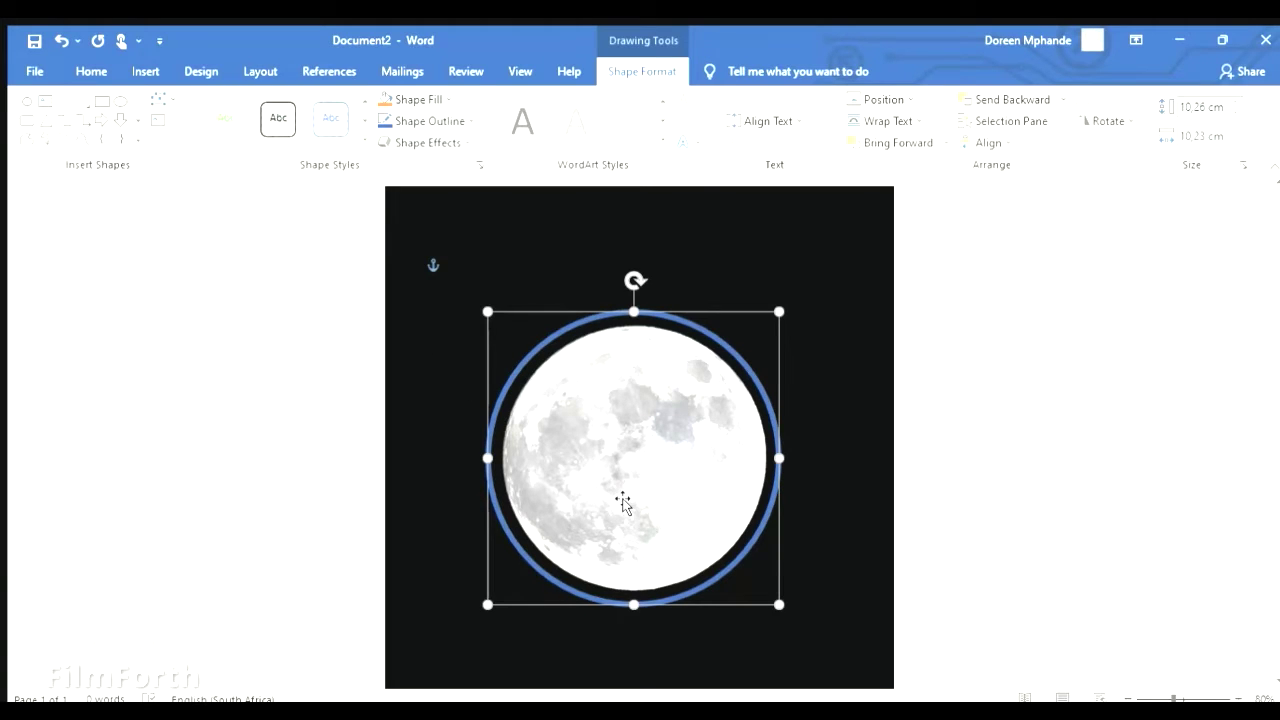
left_click(622, 503)
left_click(604, 316)
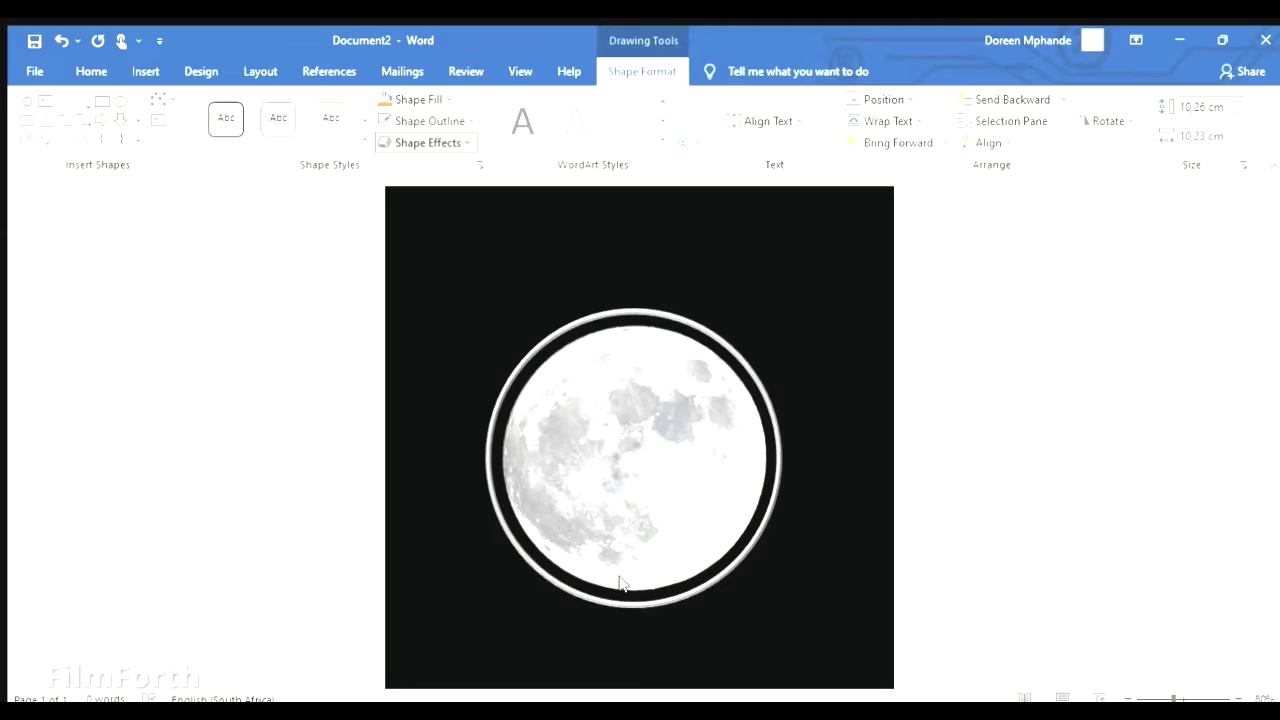
- Apply a soft white glow effect to the thick white ring around the moon
left_click(531, 598)
scroll(373, 444, "up", 2)
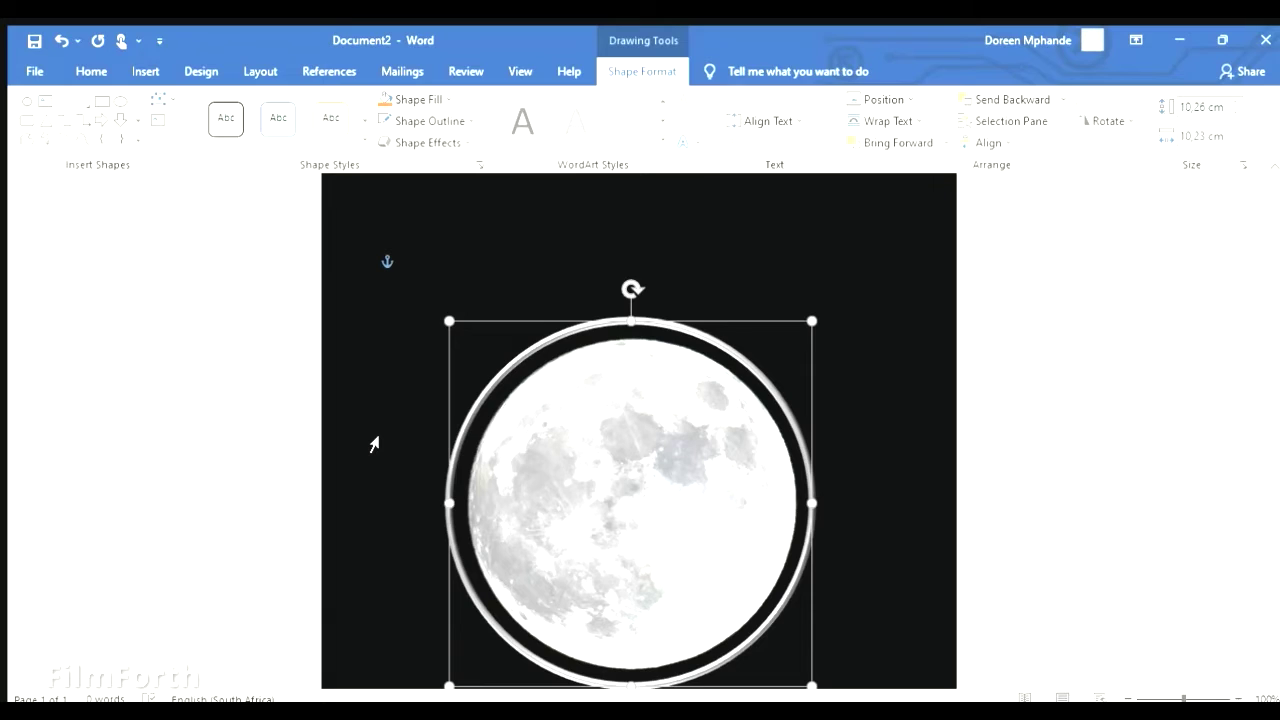
scroll(403, 334, "down", 4)
scroll(371, 194, "up", 2)
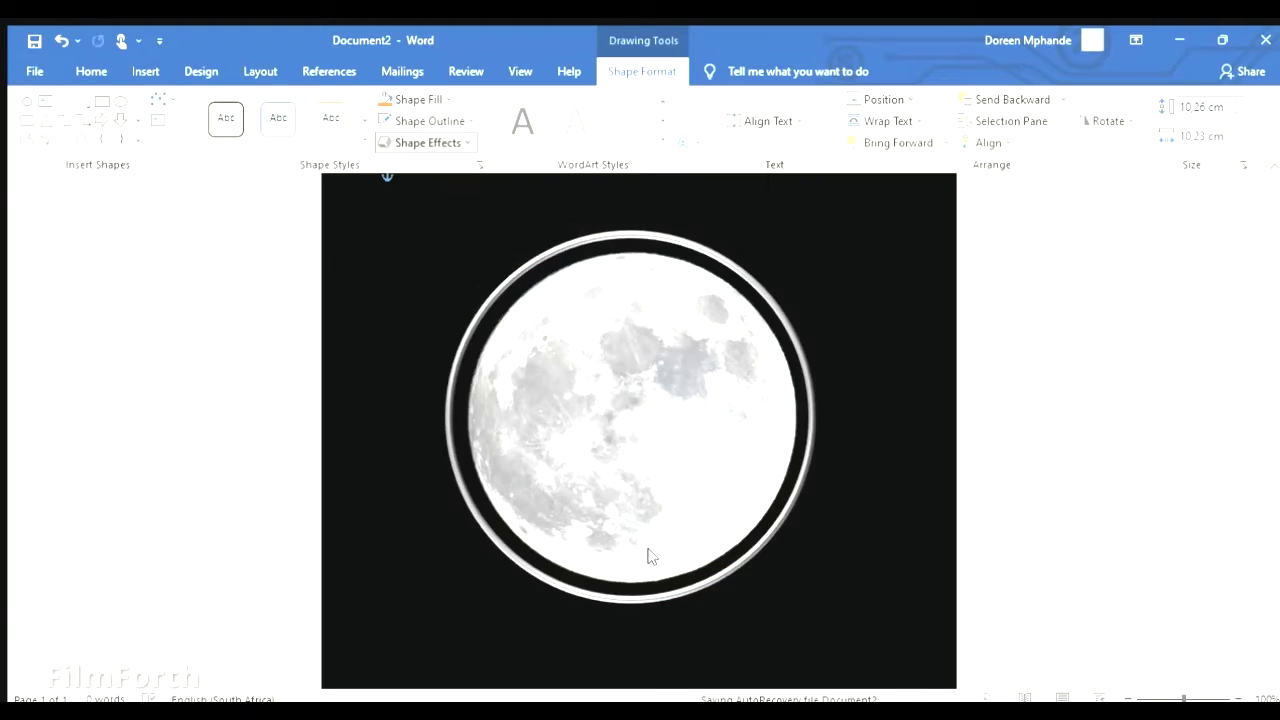
scroll(323, 457, "down", 3)
scroll(367, 405, "up", 5)
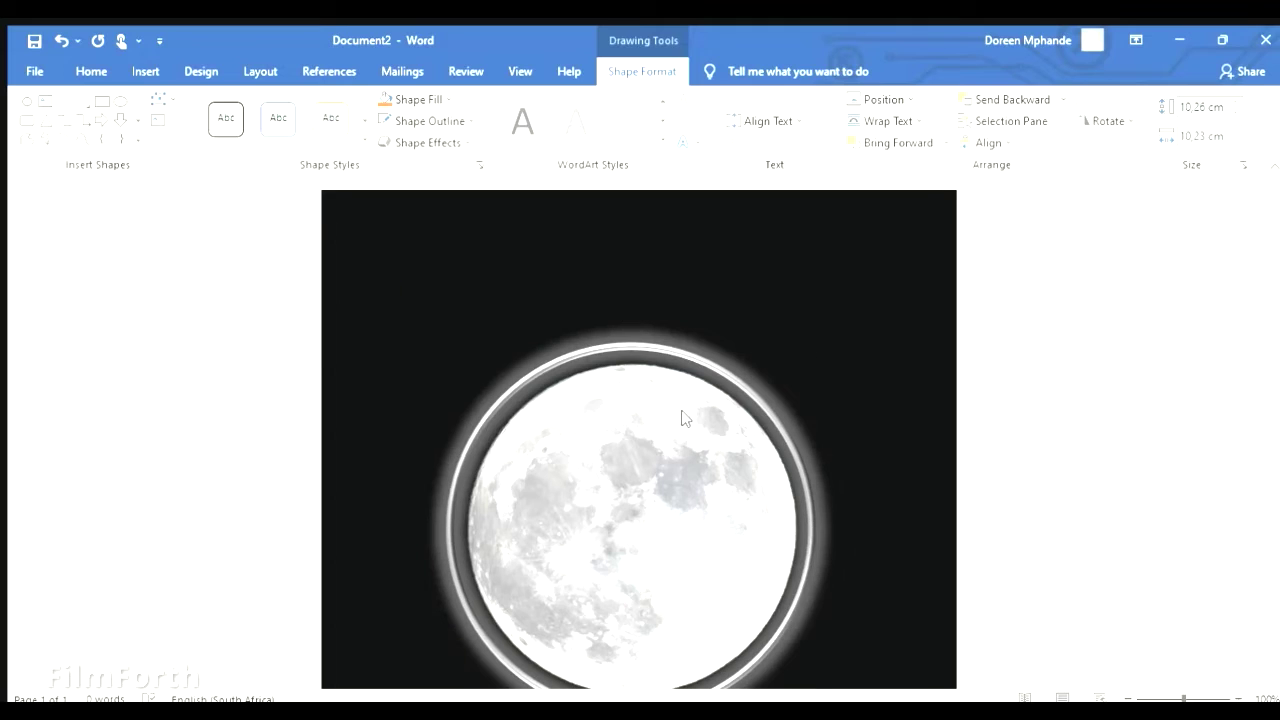
scroll(362, 371, "down", 3)
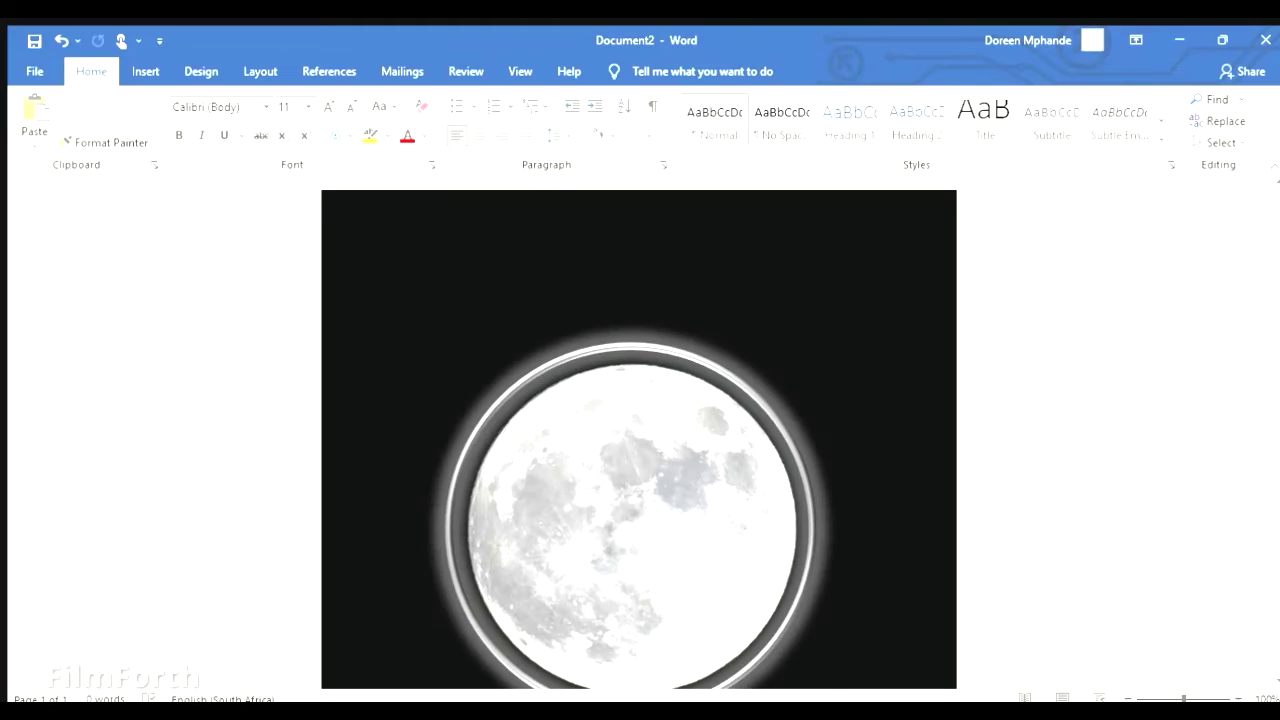
- Paste the white ghost picture, enlarge and tilt it, and place it at the upper right
left_click(145, 71)
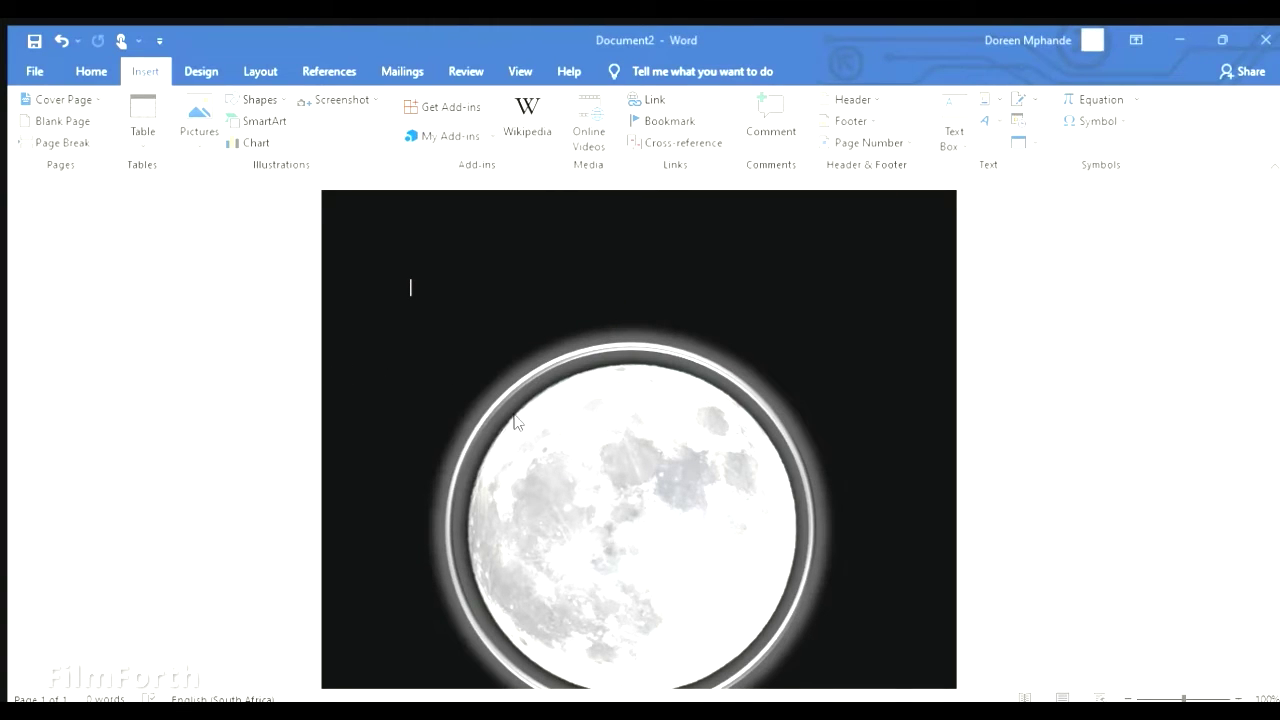
key("ctrl+v")
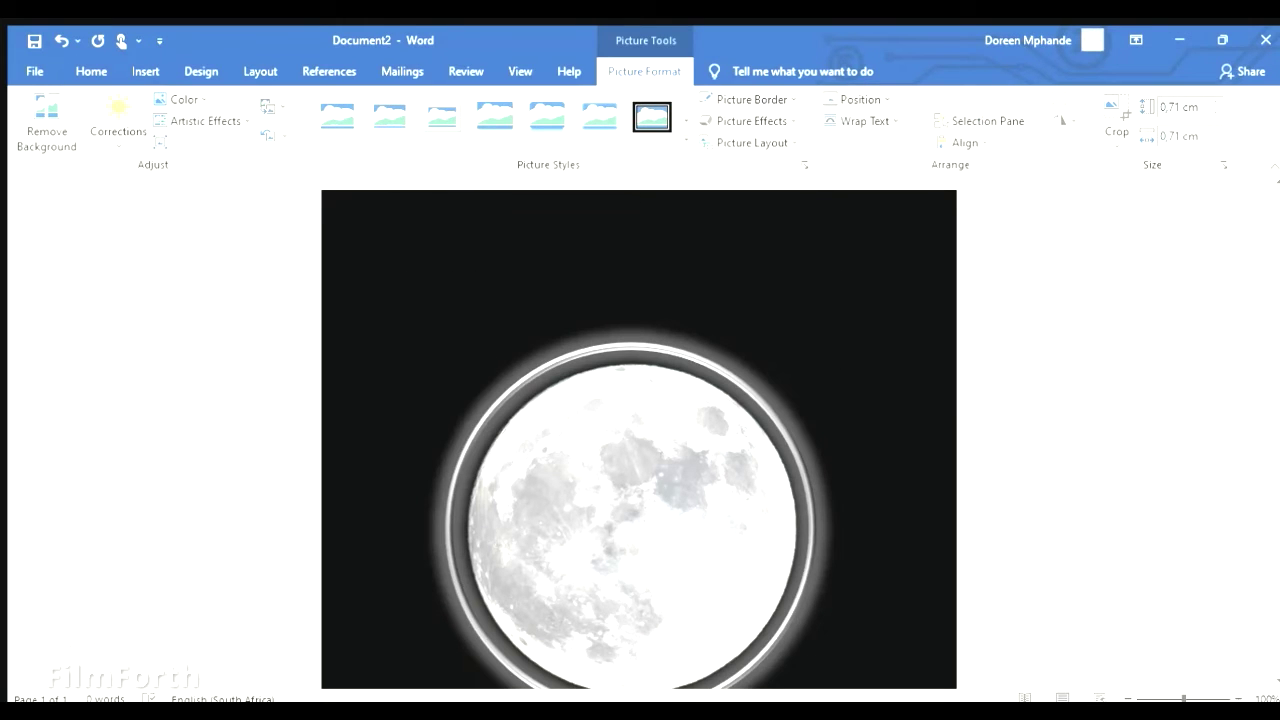
mouse_move(481, 350)
left_mouse_down()
mouse_move(438, 306)
mouse_move(457, 325)
left_mouse_up()
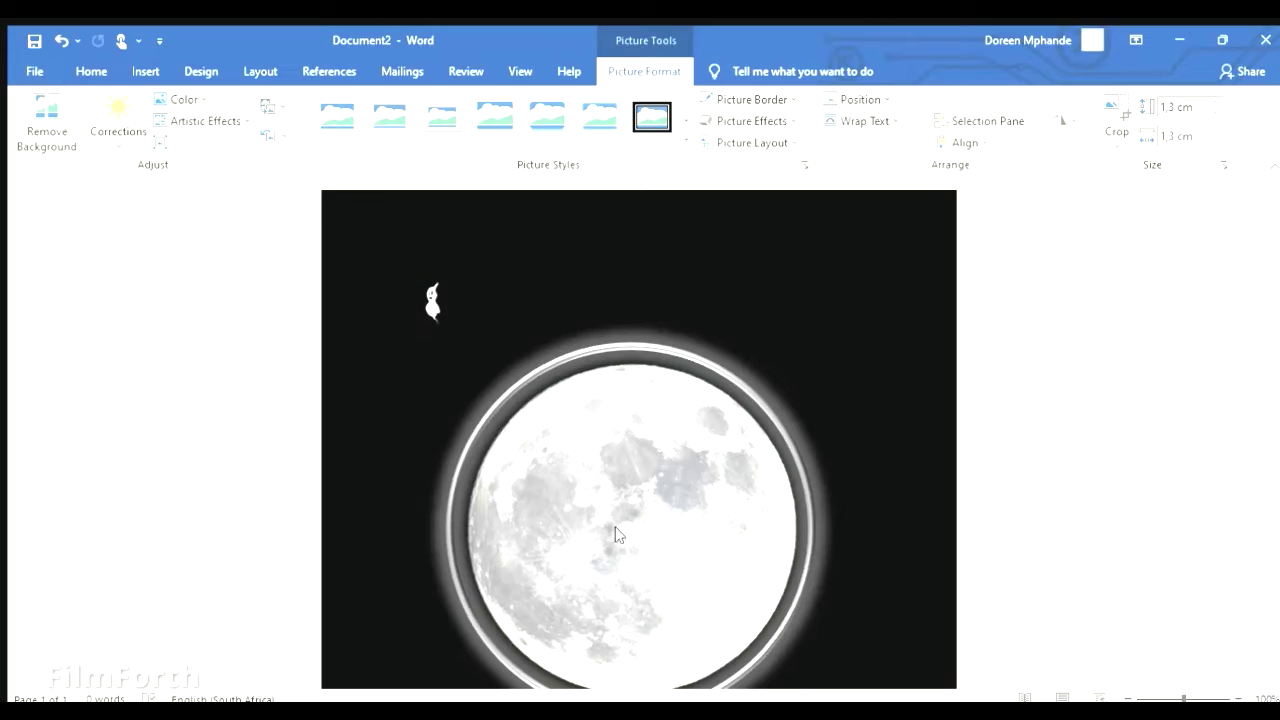
mouse_move(456, 325)
left_mouse_down()
mouse_move(560, 465)
mouse_move(590, 459)
left_mouse_up()
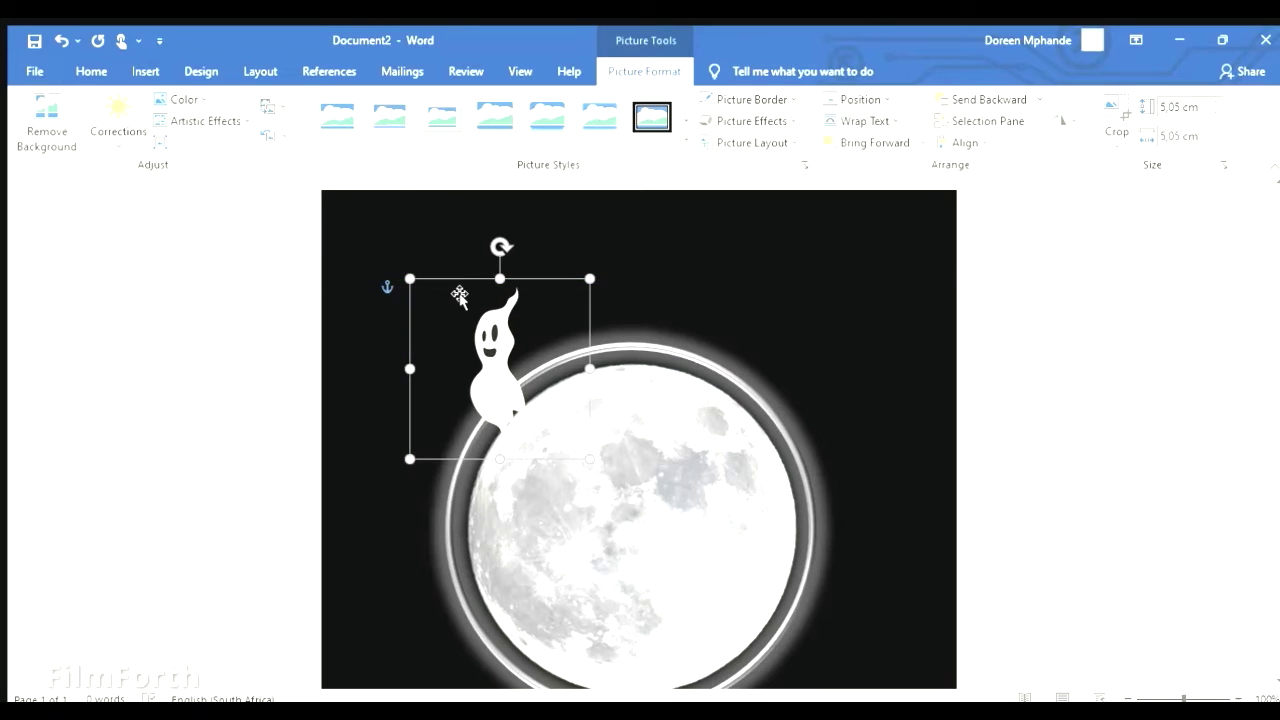
left_click_drag(451, 289, 750, 289)
left_click_drag(805, 250, 757, 257)
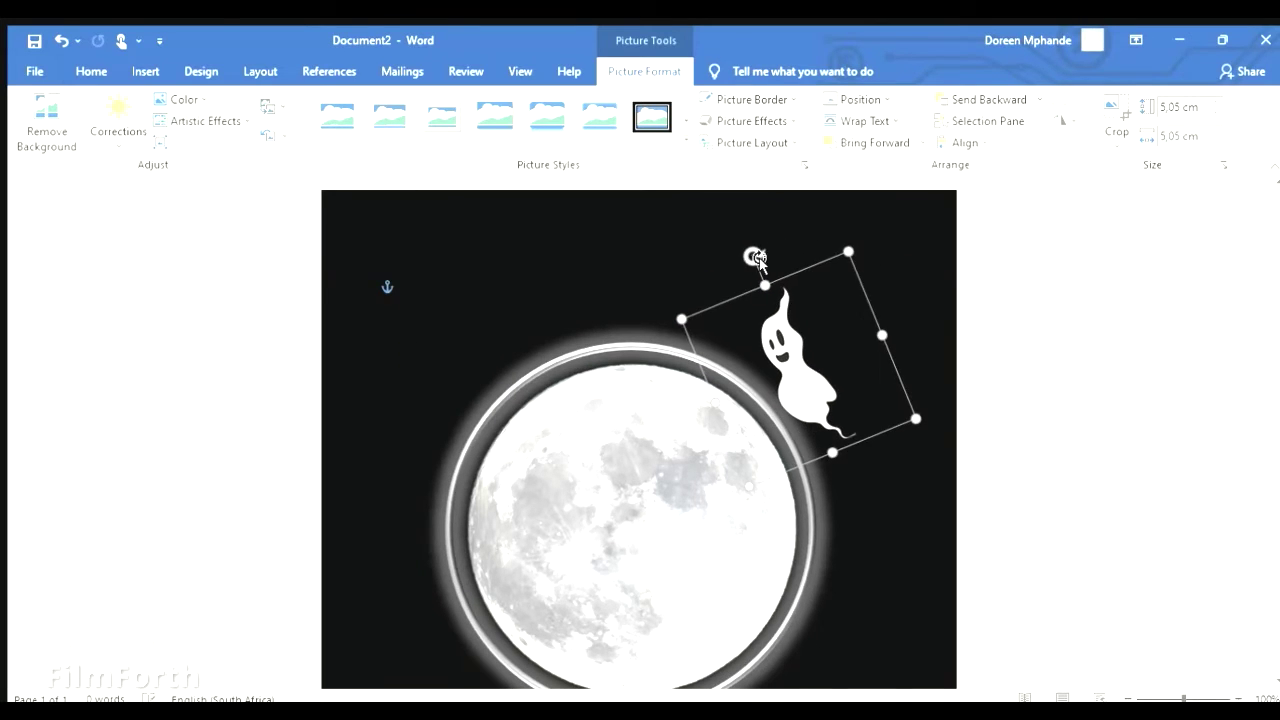
left_click_drag(844, 410, 903, 416)
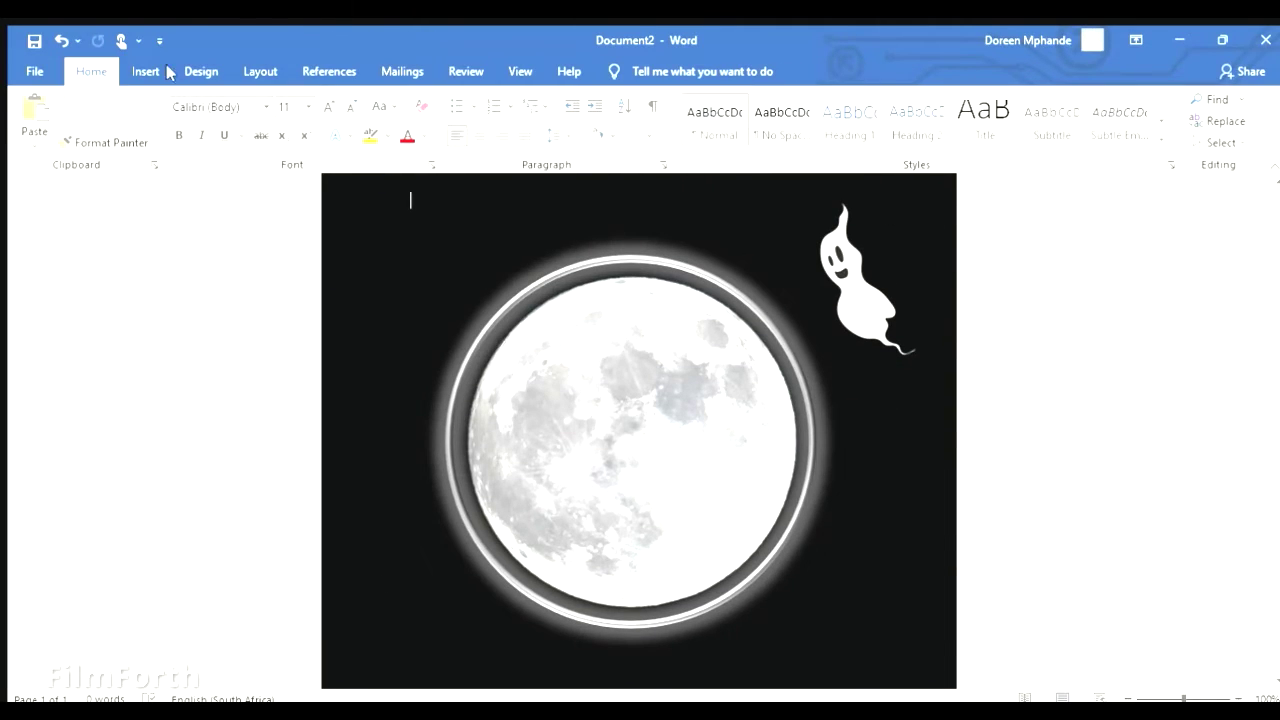
left_click(140, 75)
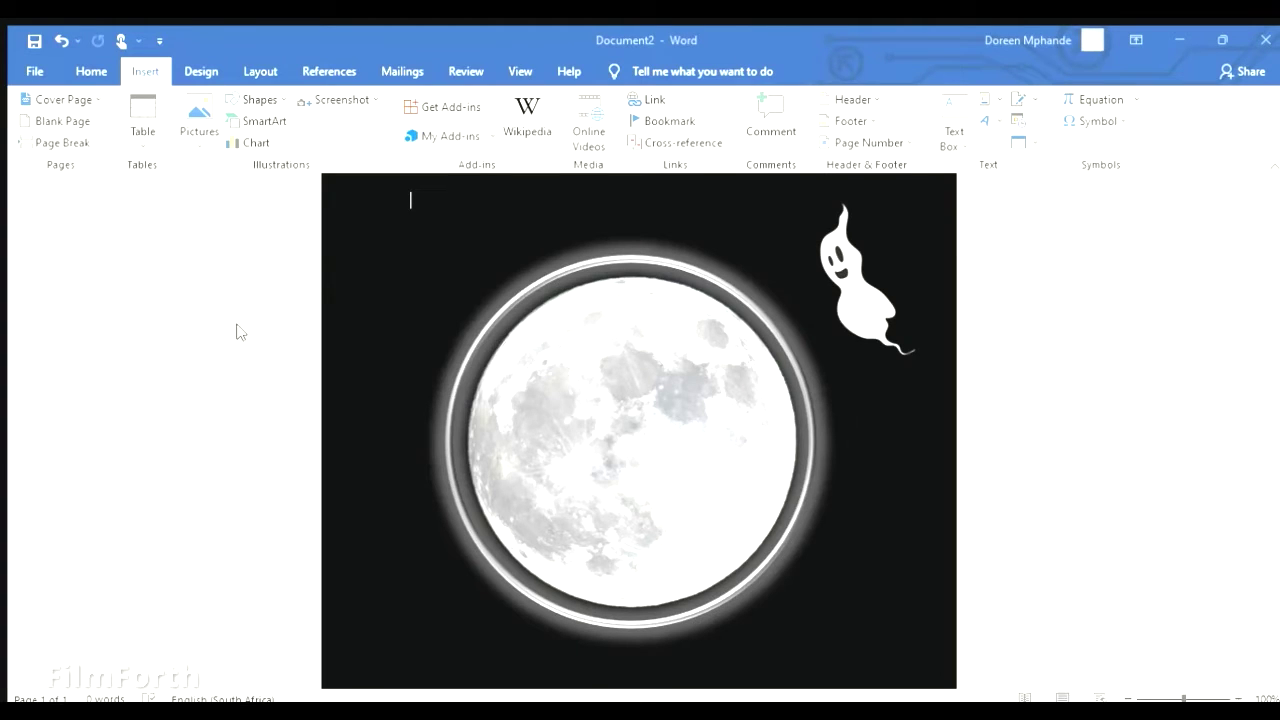
- Select the bat picture and restore the two-bat image with undo and redo
scroll(505, 441, "down", 3)
left_click(500, 514)
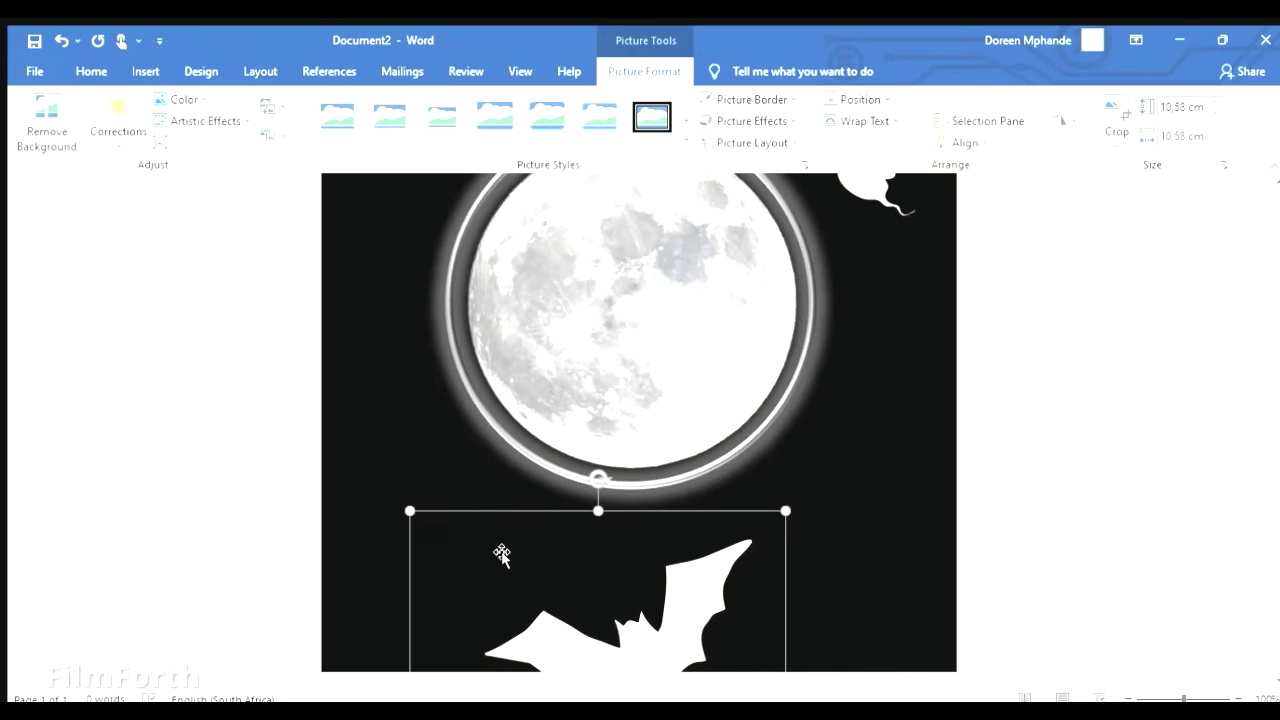
left_click(46, 120)
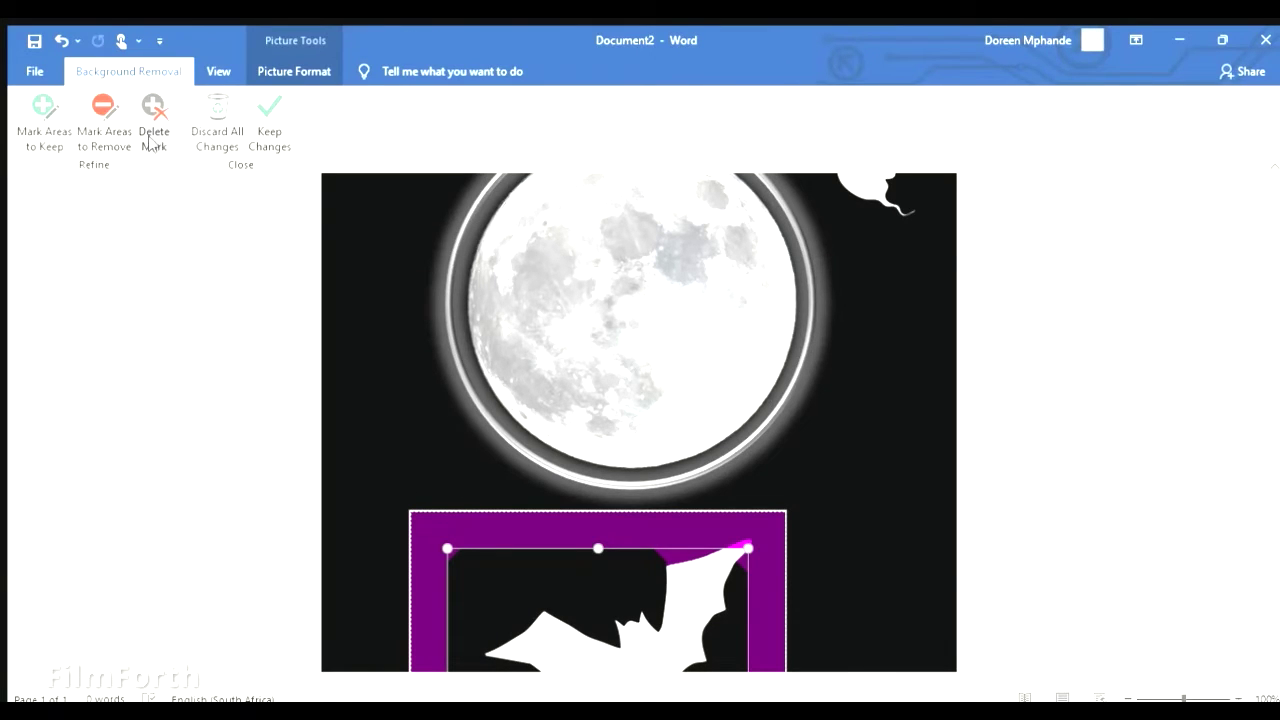
left_click(62, 40)
left_click(62, 40)
left_click(62, 40)
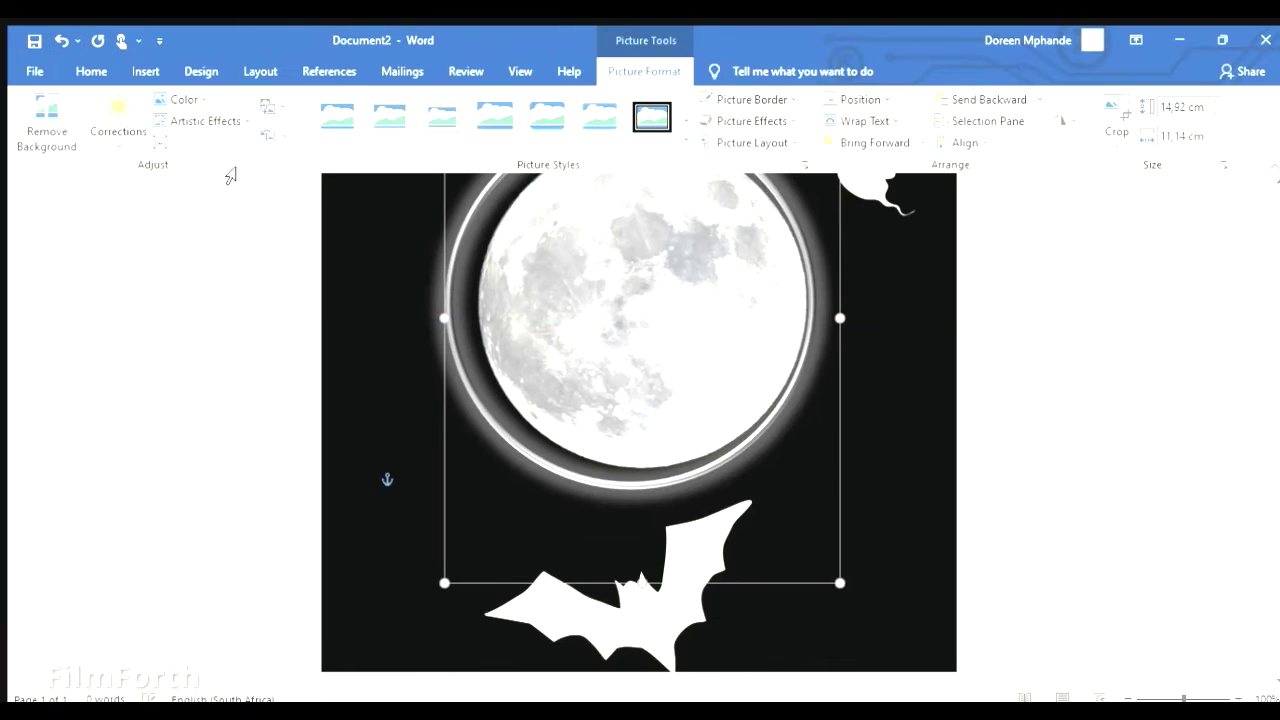
left_click(389, 520)
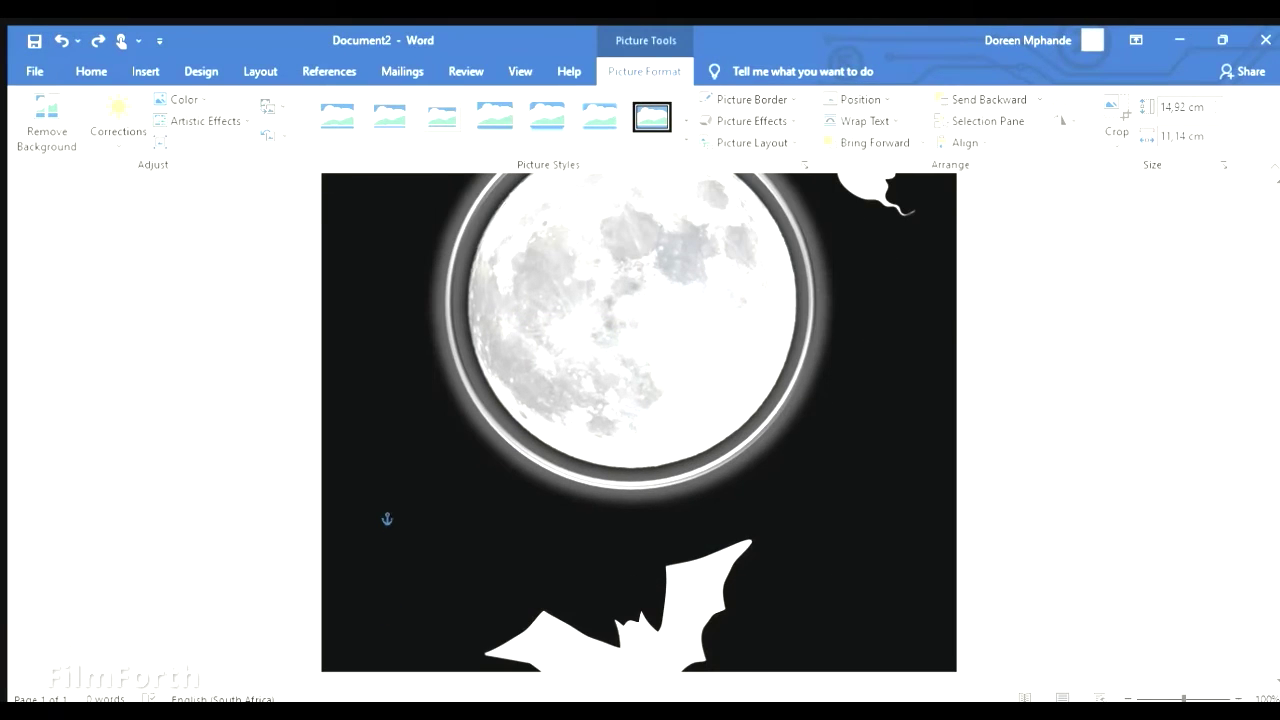
left_click(418, 572)
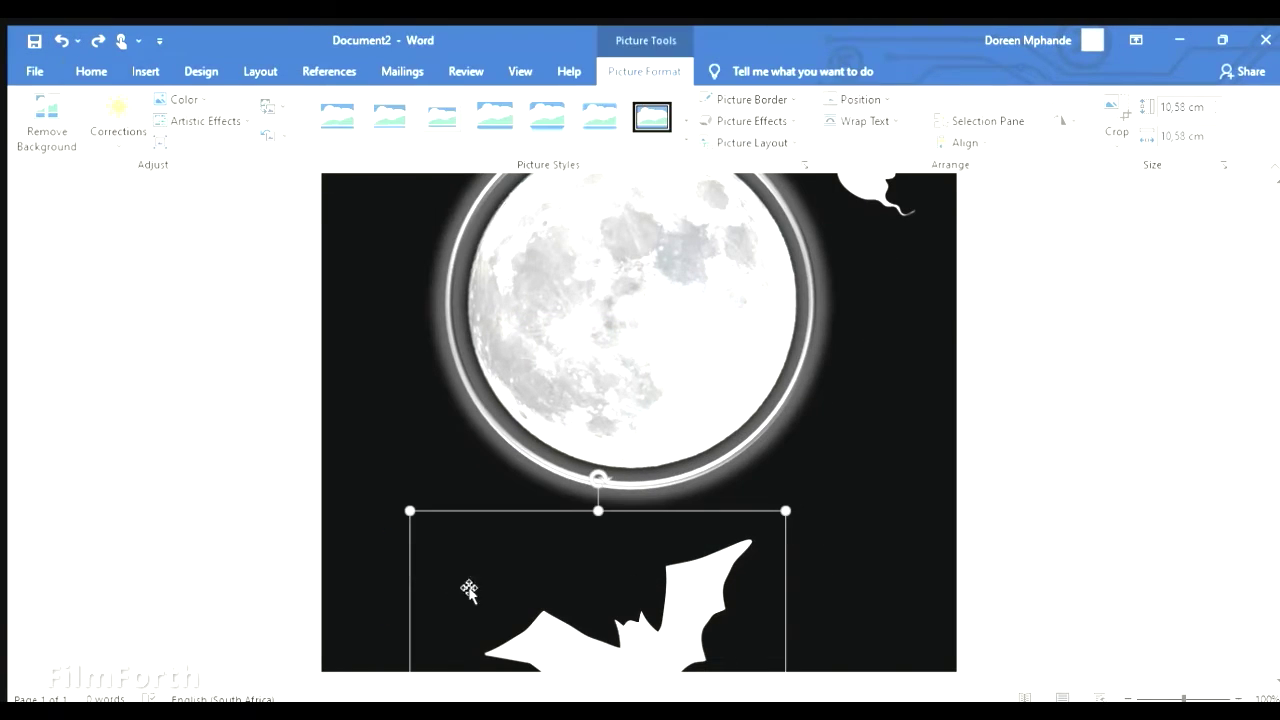
key("ctrl+y")
key("ctrl+y")
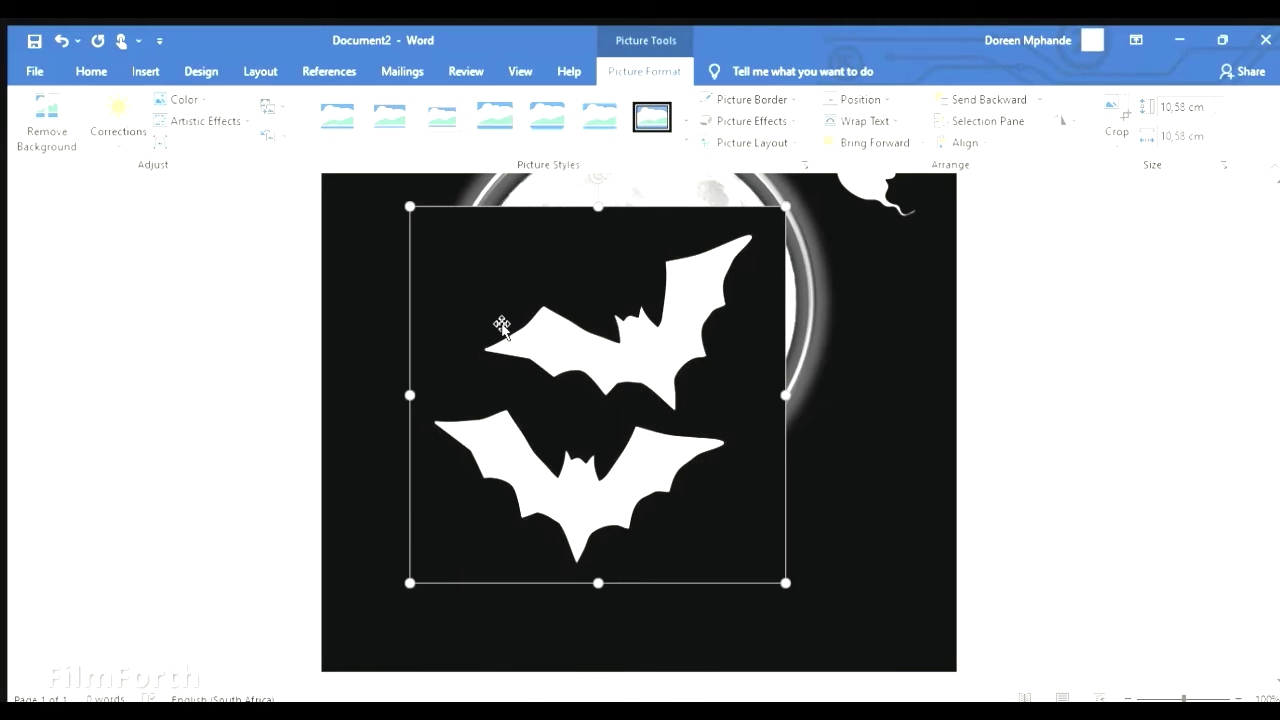
key("ctrl+y")
key("ctrl+y")
- Start Remove Background on the two-bat picture and widen the keep marquee on all sides
left_click(47, 125)
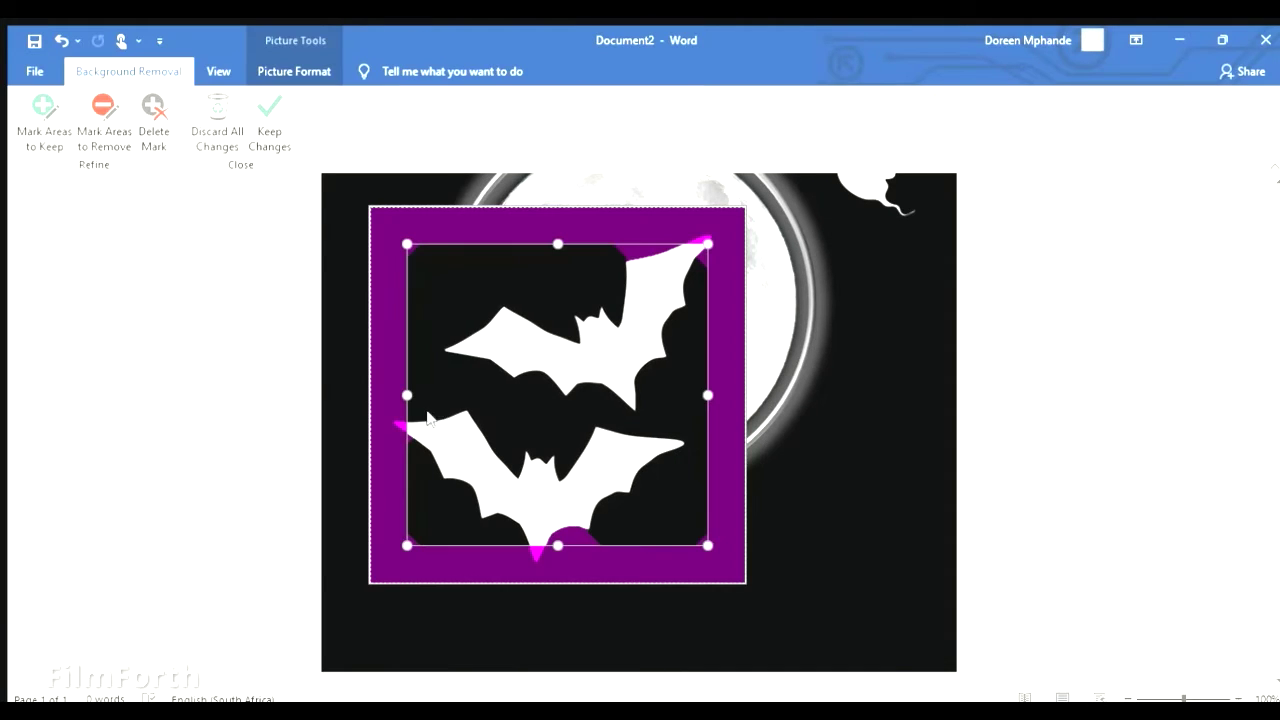
left_click_drag(407, 395, 389, 394)
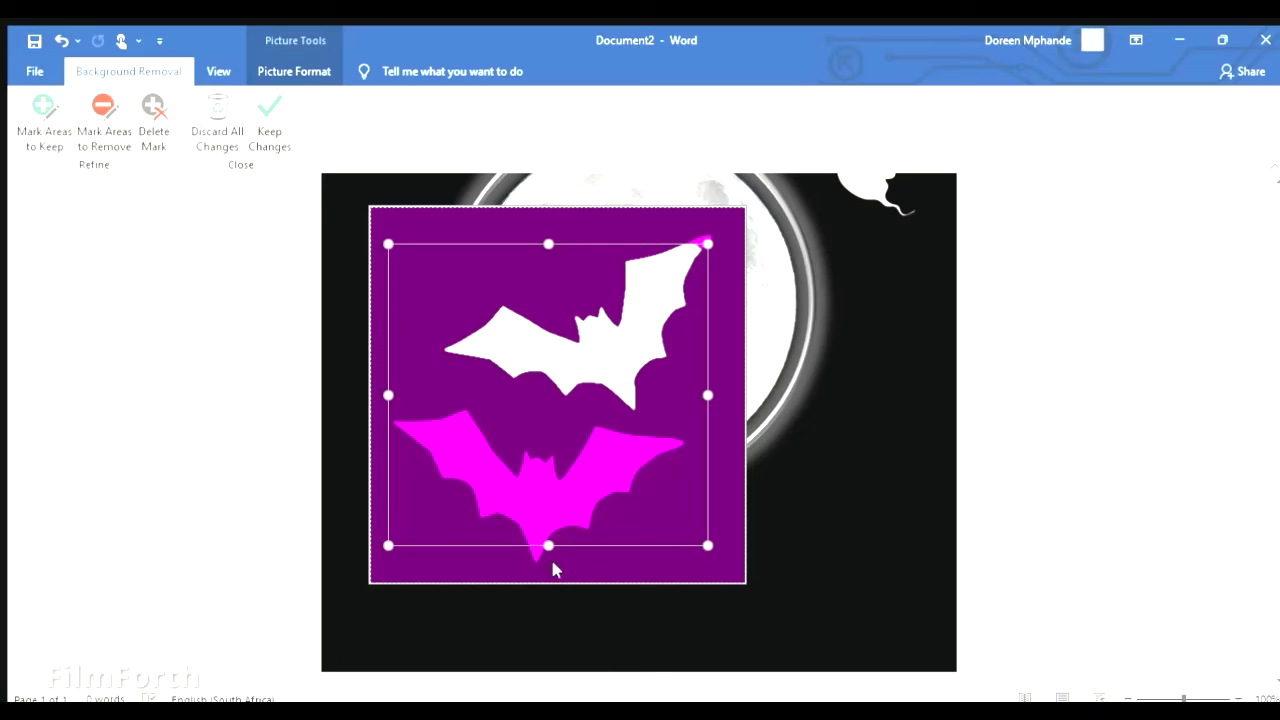
left_click_drag(548, 545, 548, 568)
left_click_drag(548, 243, 552, 226)
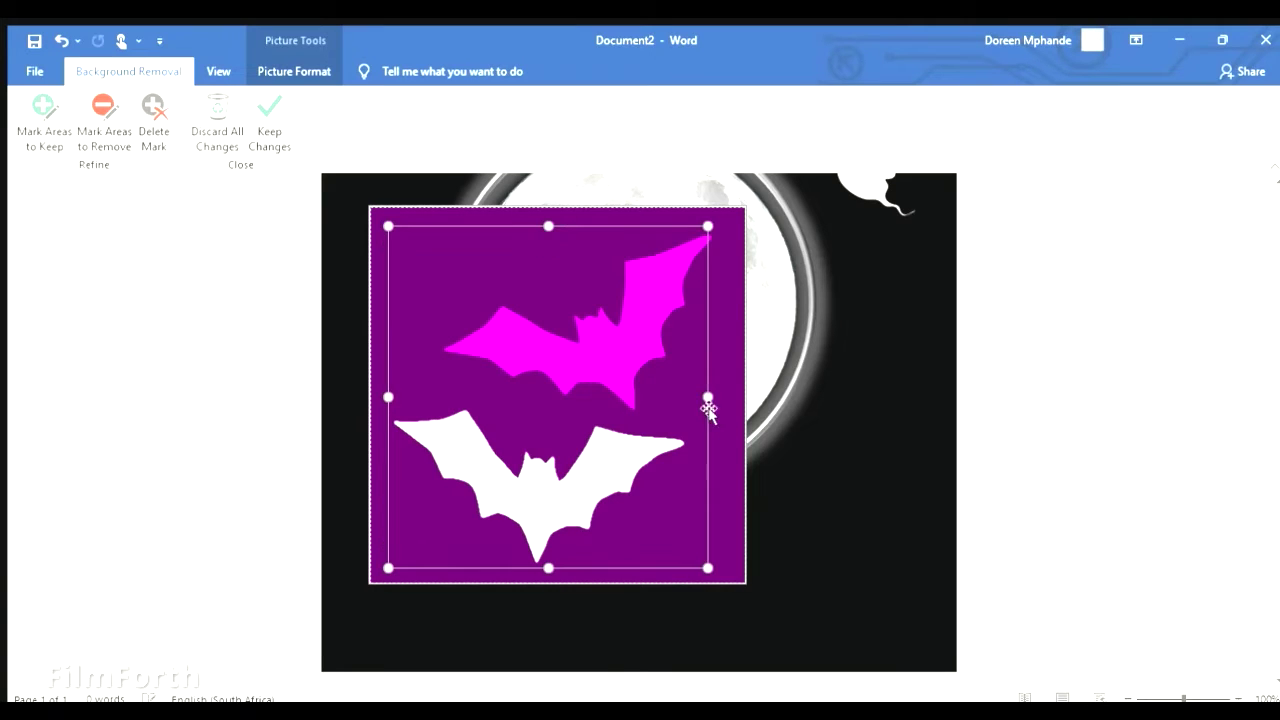
left_click_drag(708, 406, 719, 397)
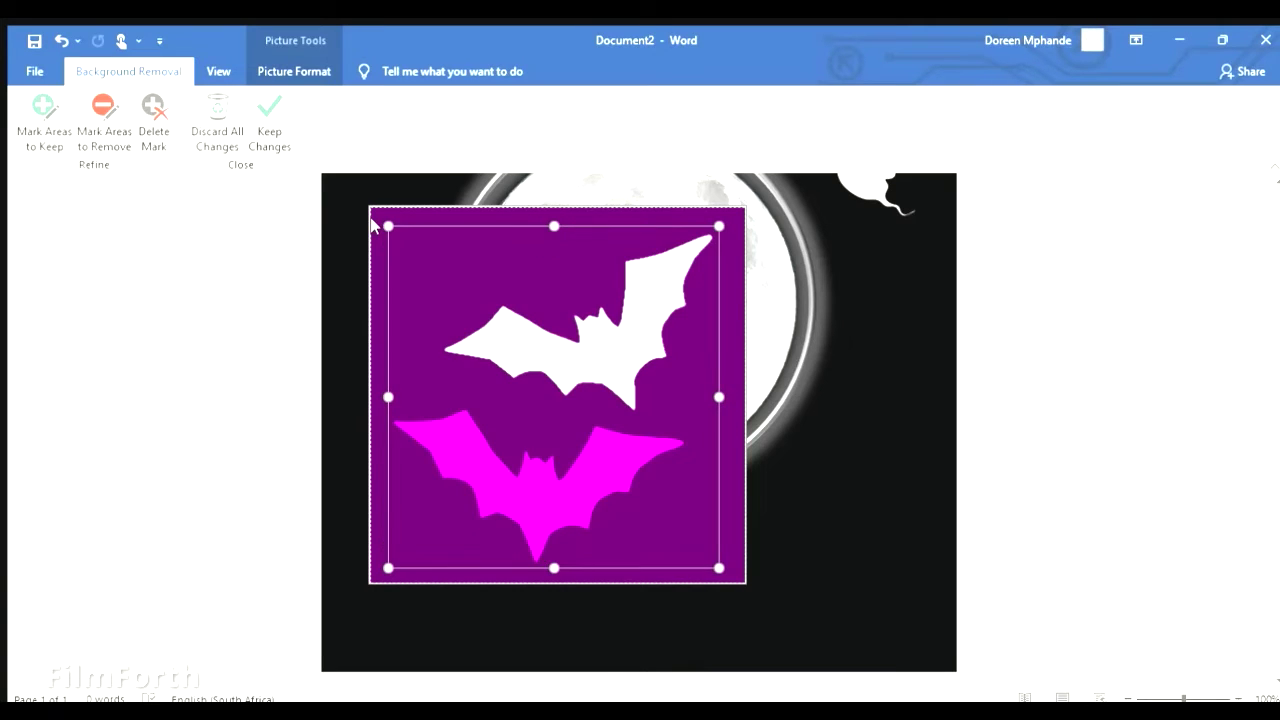
- Mark the lower bat as an area to keep and apply the background removal
left_click(106, 127)
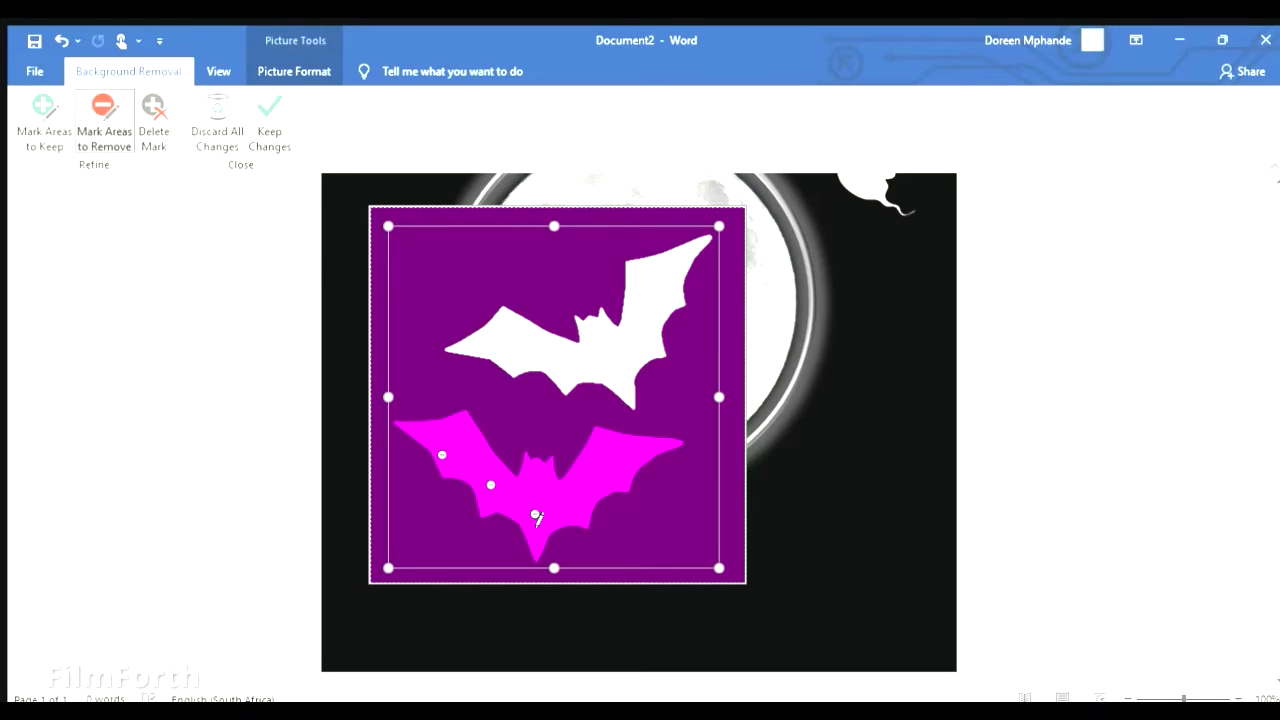
left_click(104, 122)
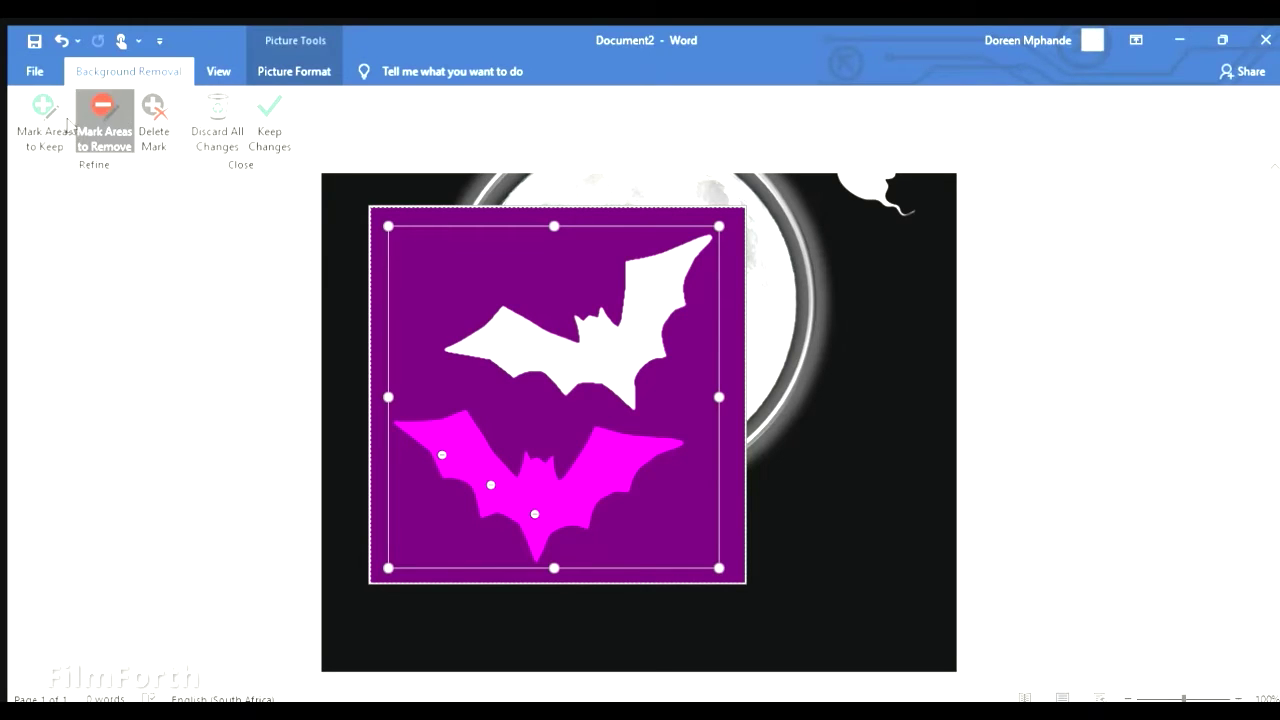
left_click(59, 40)
left_click(59, 40)
left_click(59, 40)
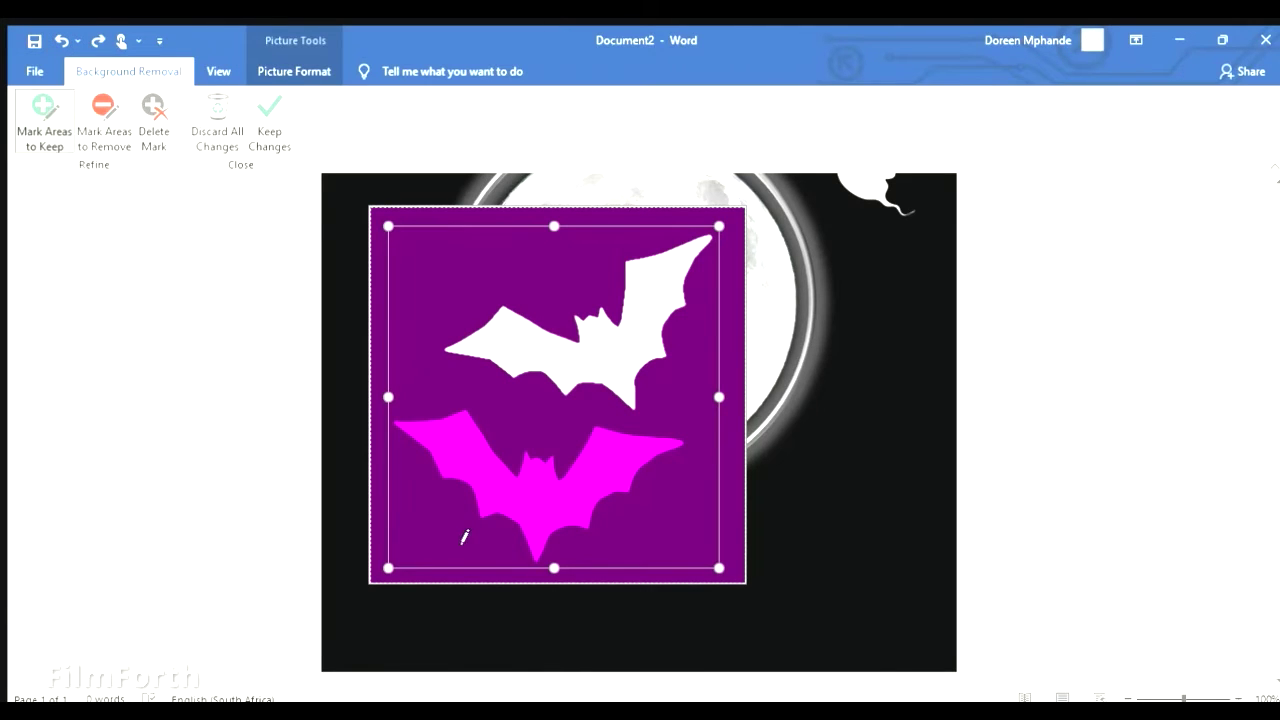
left_click(44, 115)
left_click(445, 431)
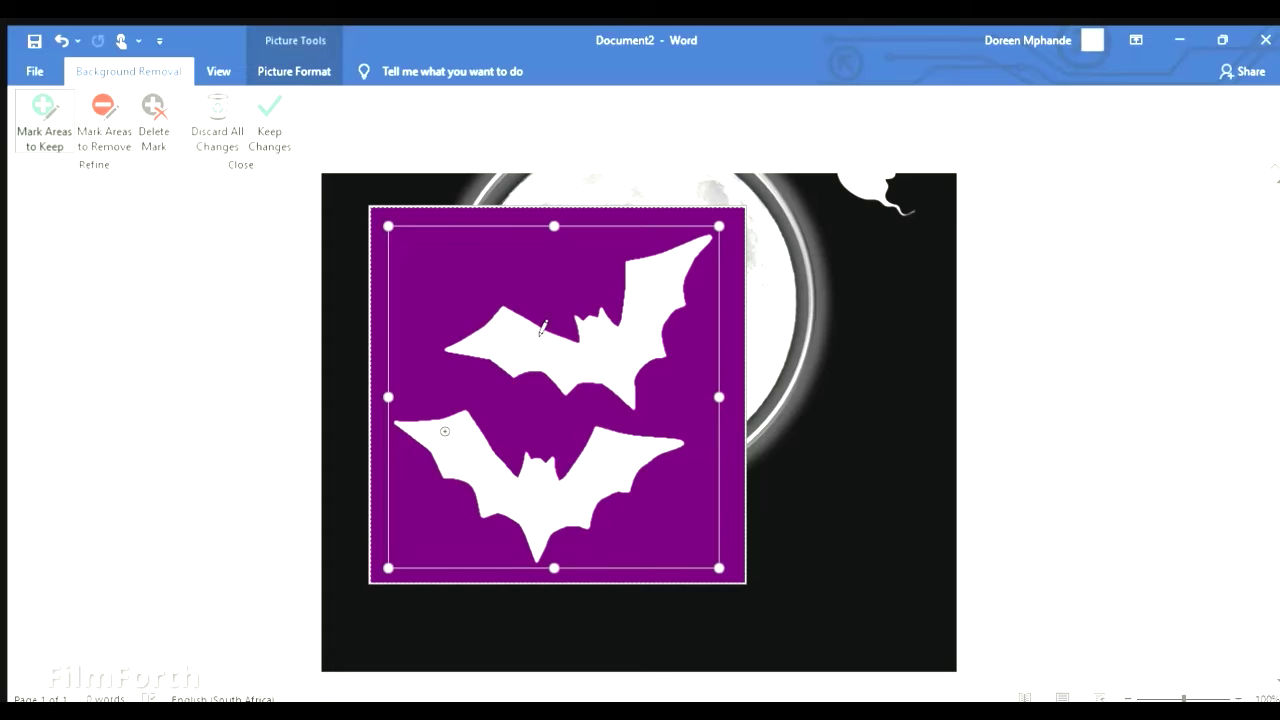
left_click(262, 140)
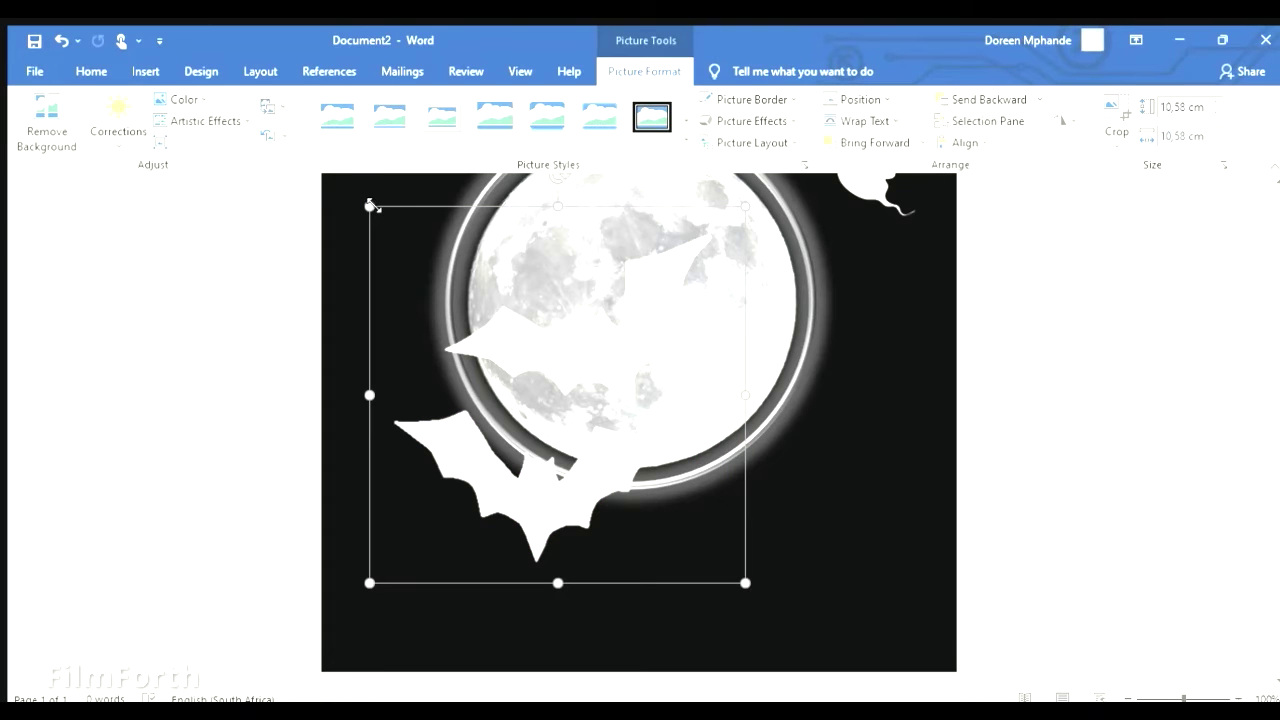
- Shrink the two-bat picture and move it down to the moon's lower-left edge
left_click_drag(370, 205, 414, 246)
left_click_drag(477, 357, 397, 357)
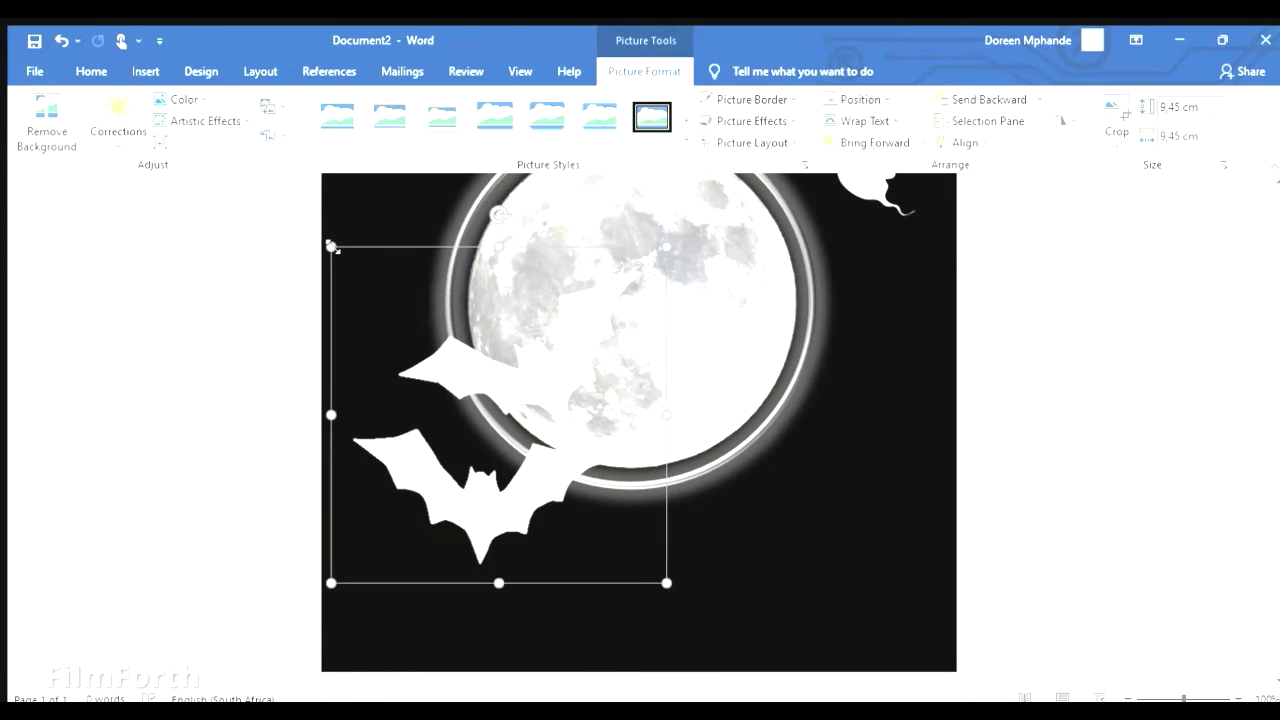
left_click_drag(331, 246, 449, 366)
left_click_drag(550, 470, 445, 469)
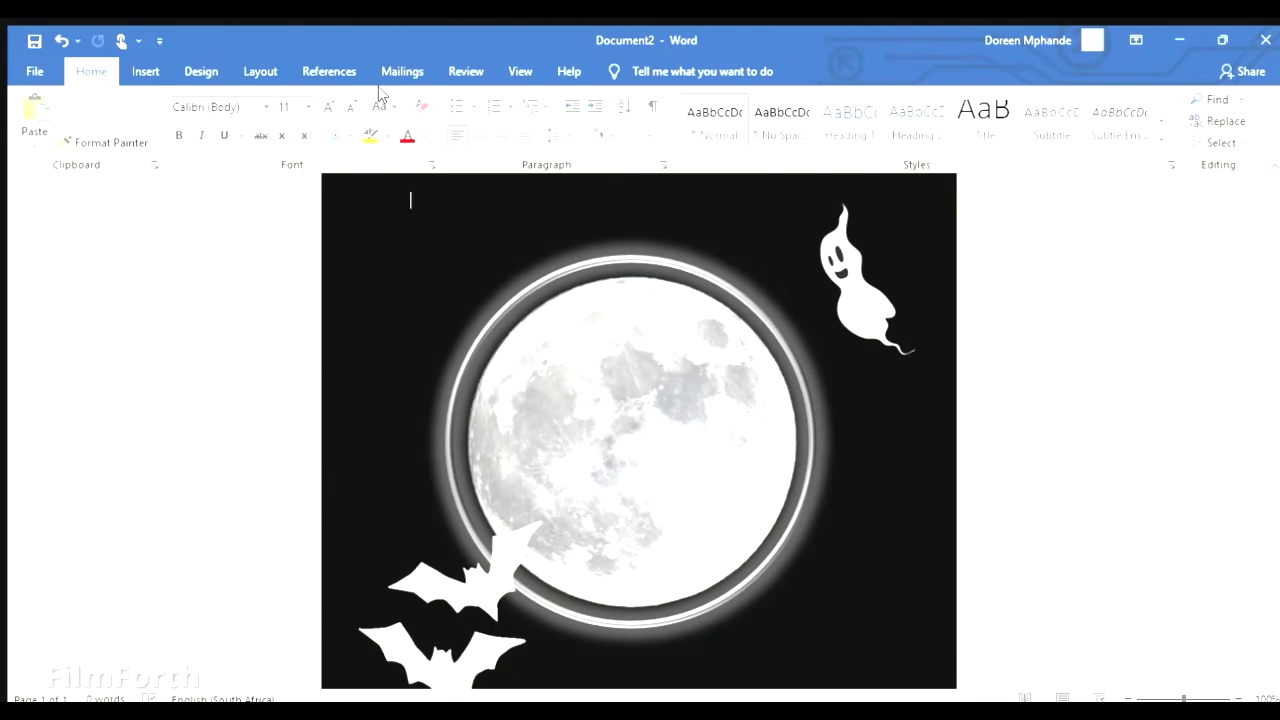
left_click(260, 71)
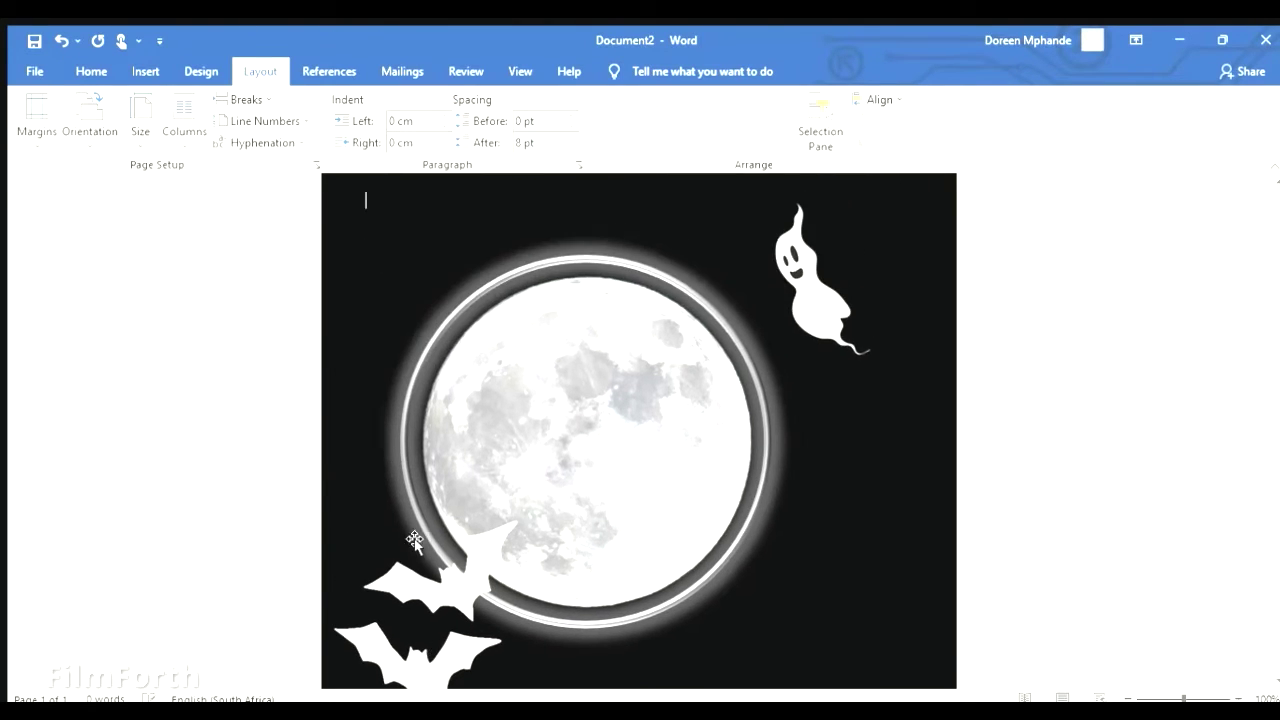
left_click(414, 542)
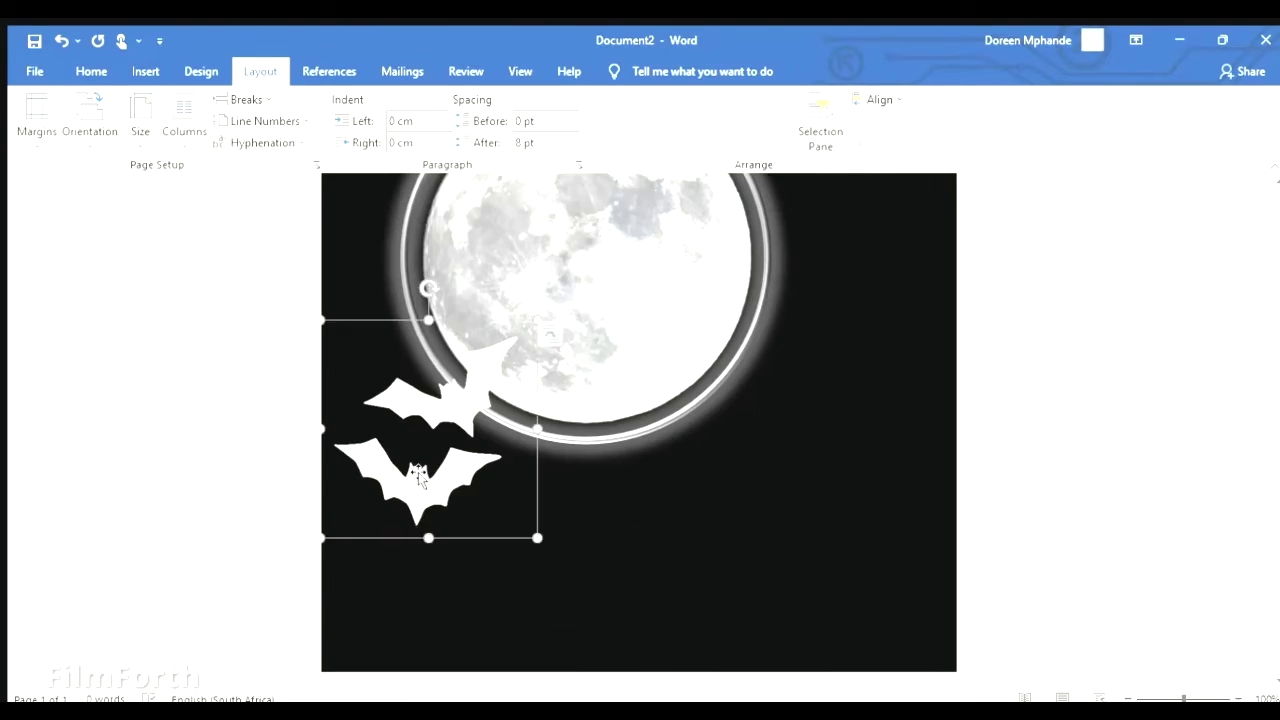
left_click_drag(380, 334, 394, 424)
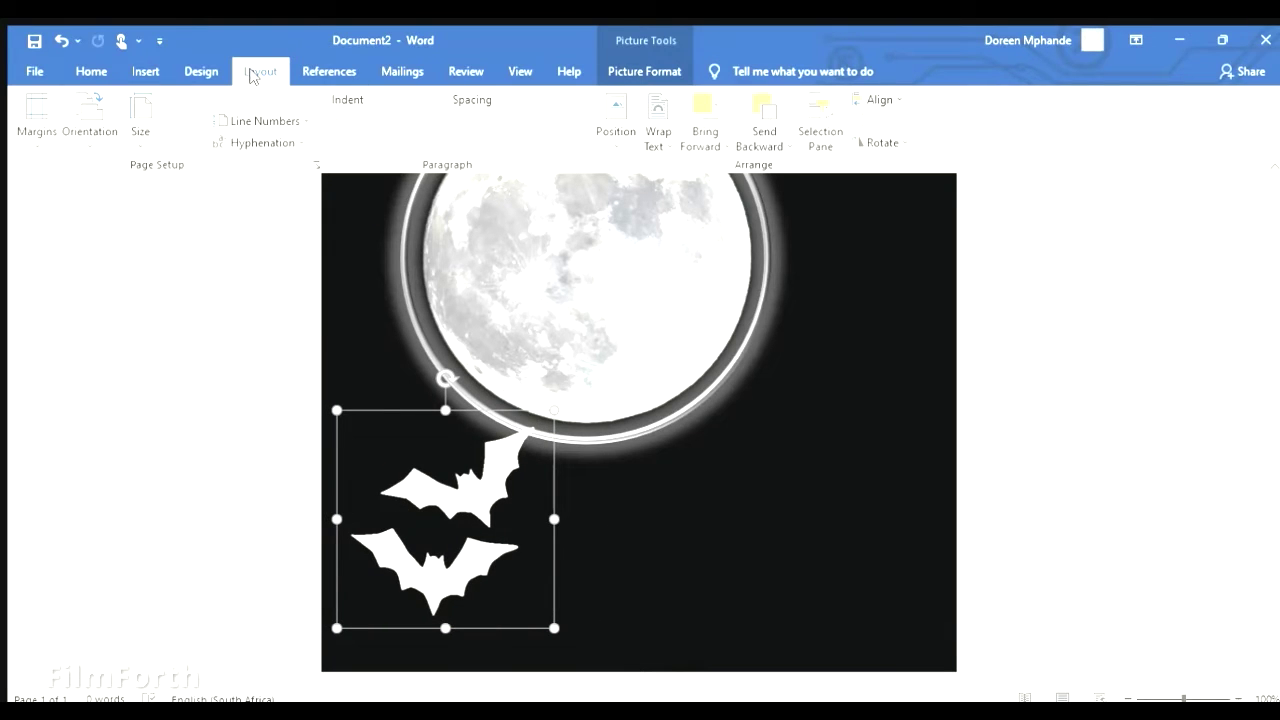
- Send the bats behind the moon's ring, shrink them to 4.52 × 4.52 cm, and tilt them about 17°
left_click(778, 146)
left_click_drag(554, 410, 530, 437)
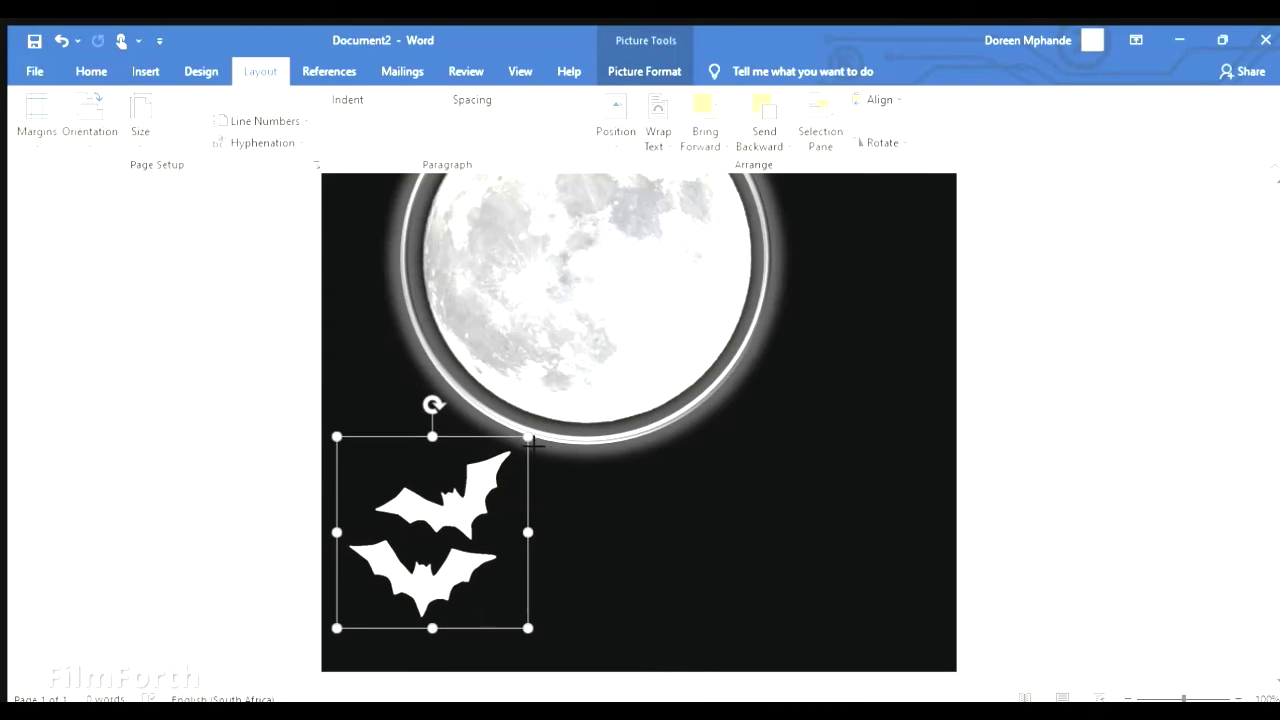
left_click_drag(423, 449, 460, 372)
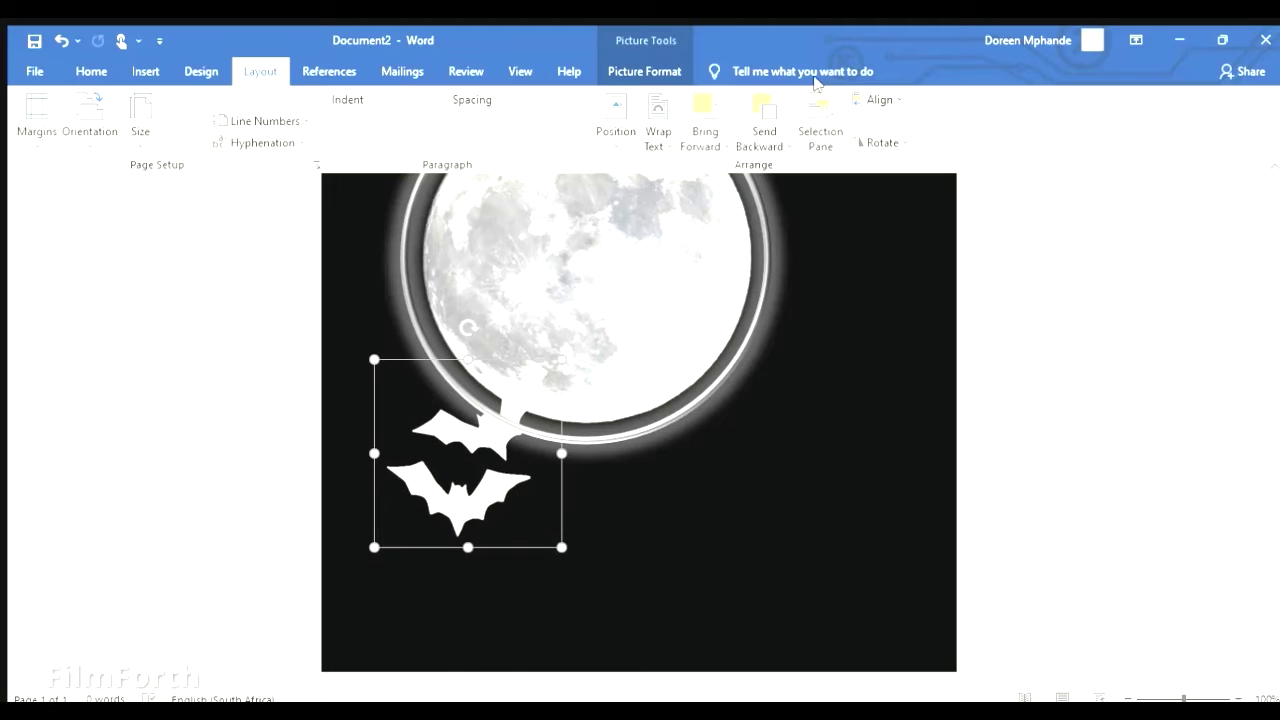
left_click(782, 141)
left_click_drag(372, 357, 400, 386)
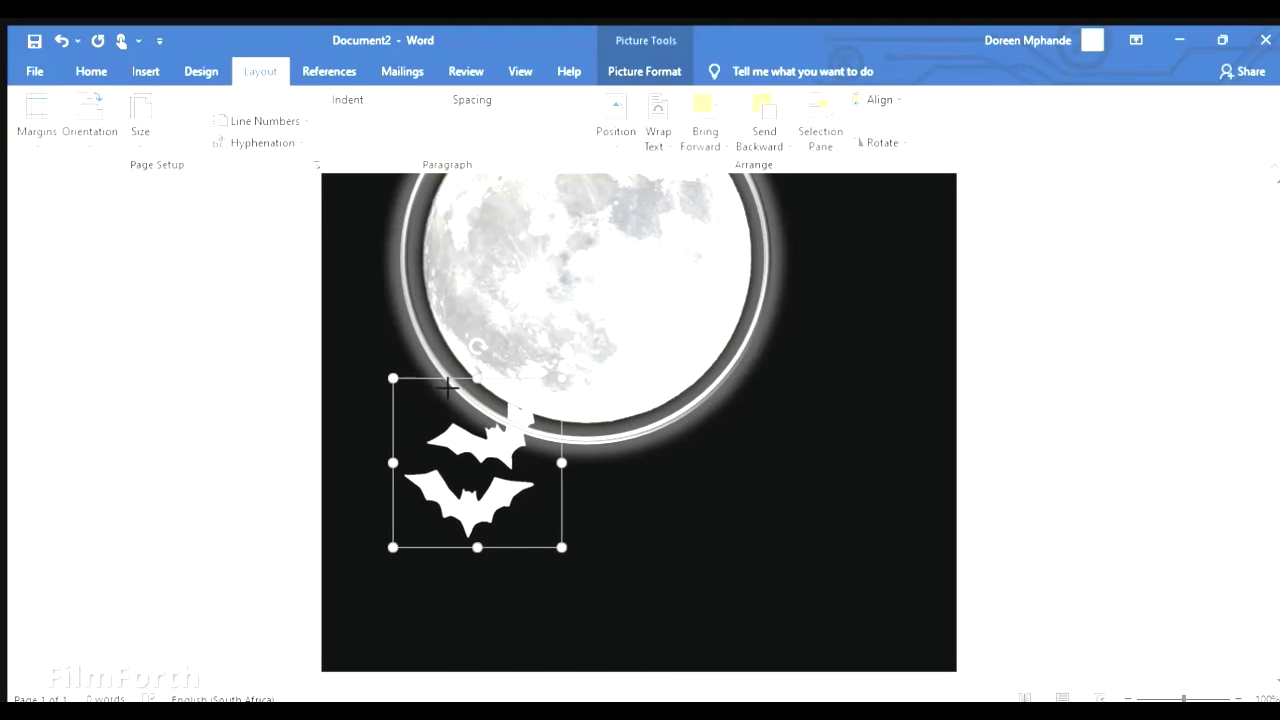
left_click_drag(483, 358, 451, 368)
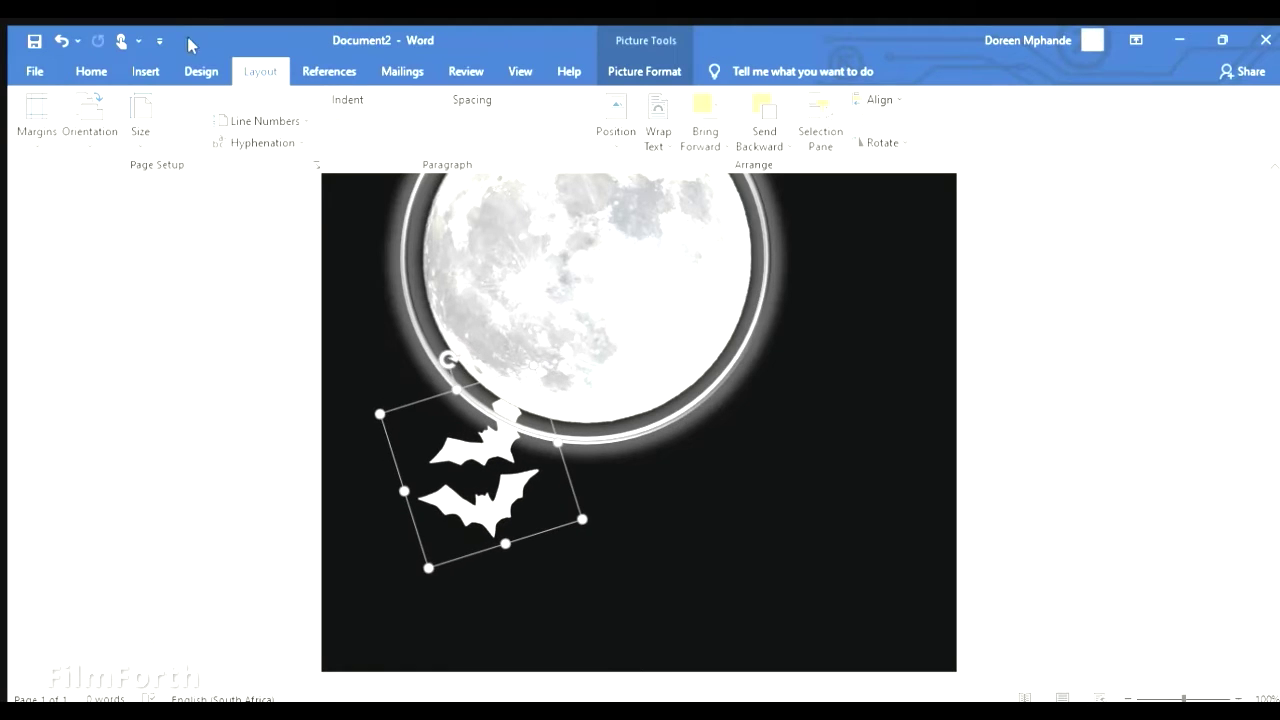
left_click(644, 68)
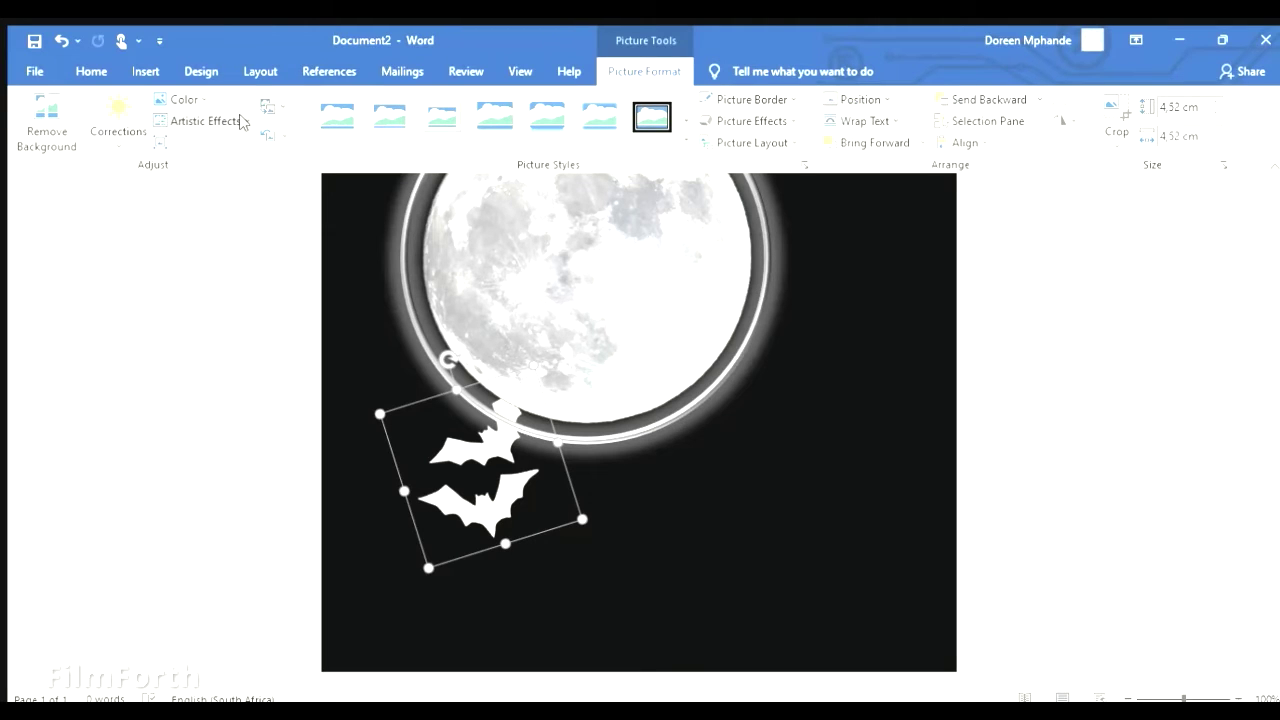
- Check the small bats by selecting and deselecting them, then zoom out to 50% to view the whole page
left_click(223, 420)
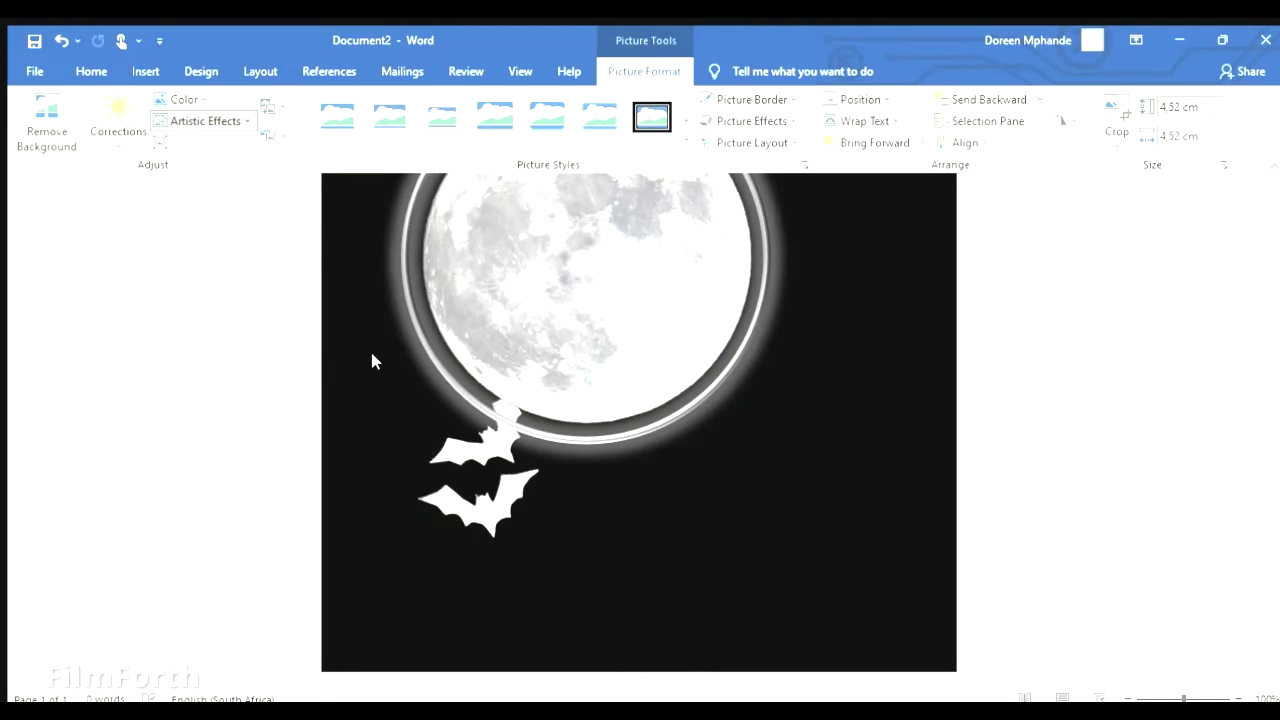
left_click(447, 356)
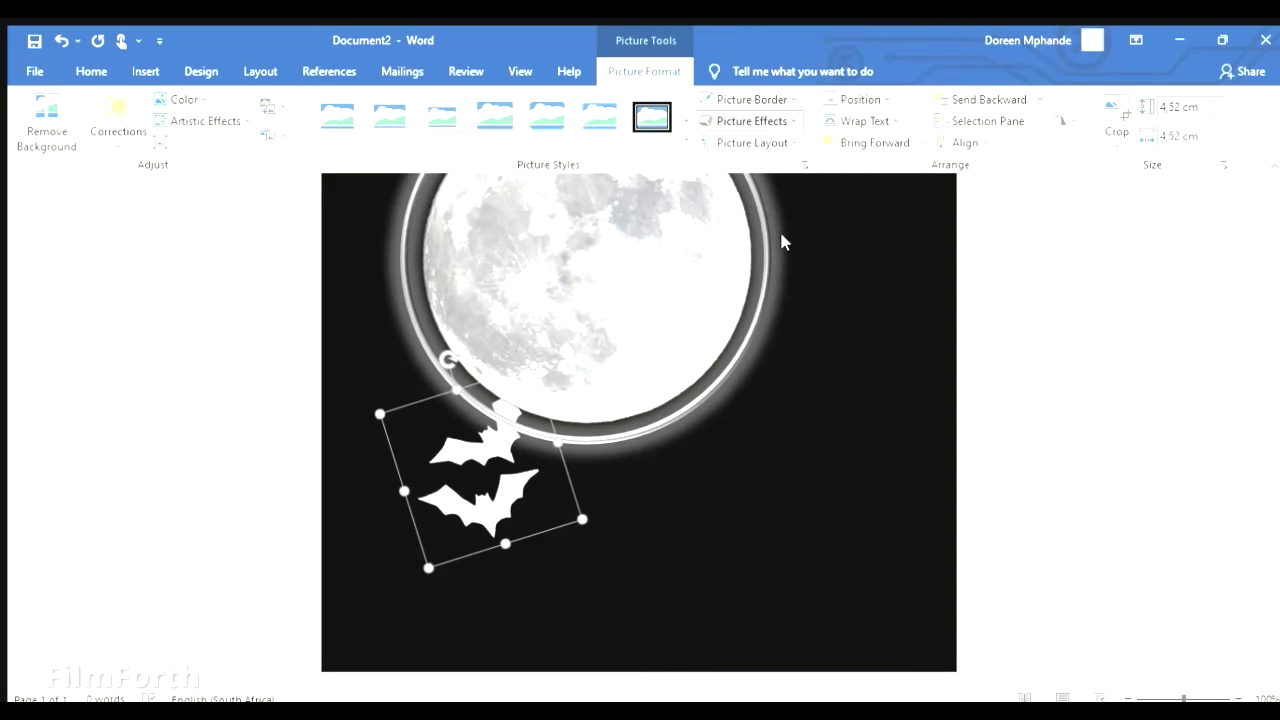
left_click(868, 296)
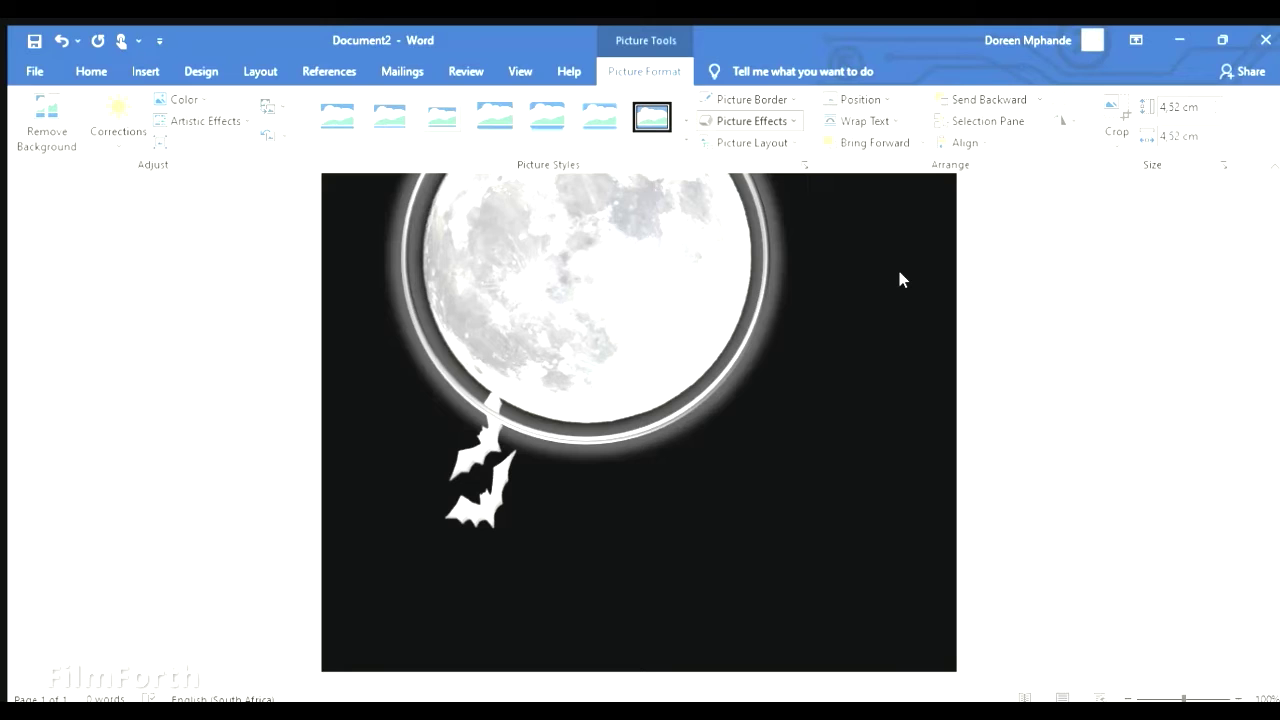
left_click(480, 470)
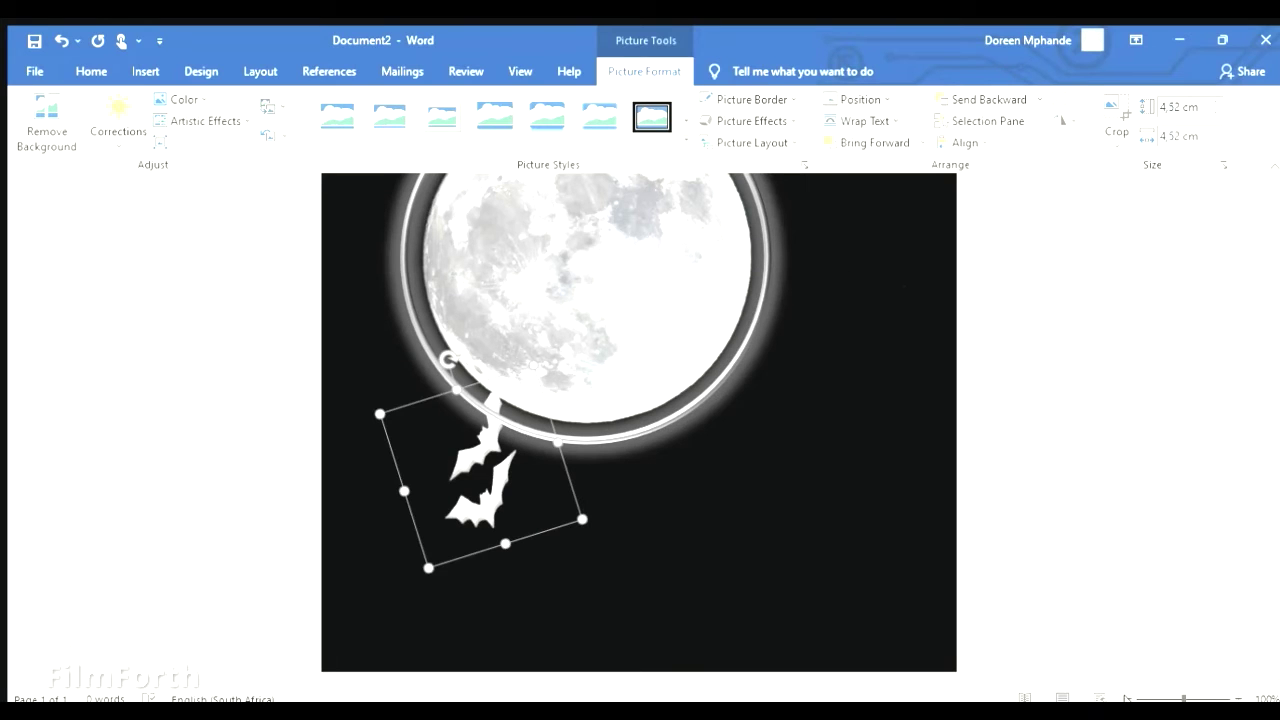
scroll(640, 420, "down", 5)
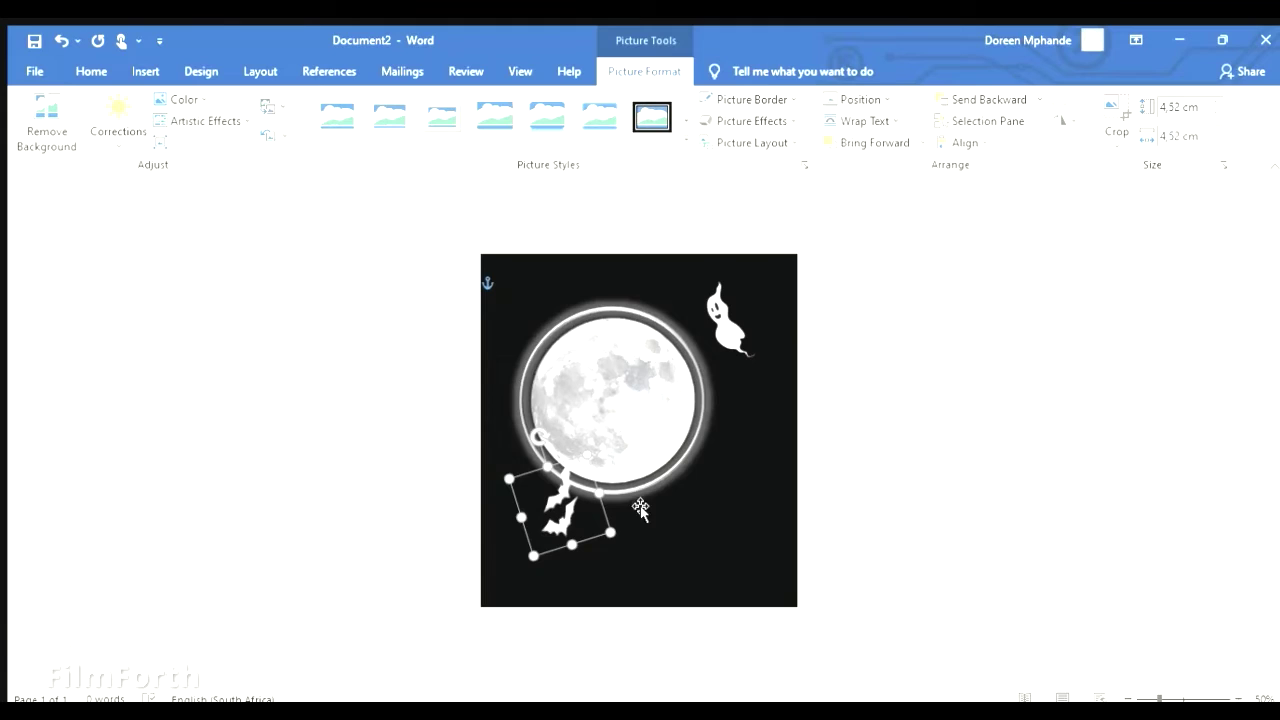
- Add the large bat picture to the page and select it
key("Escape")
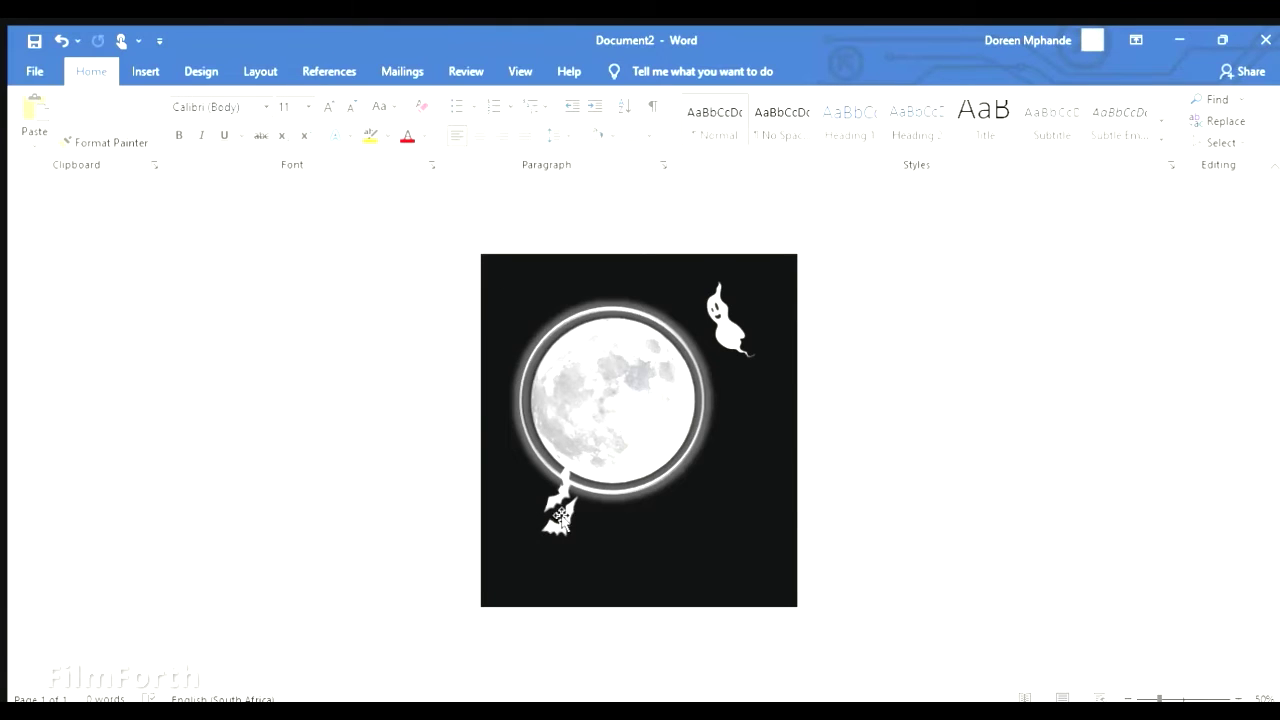
left_click(145, 71)
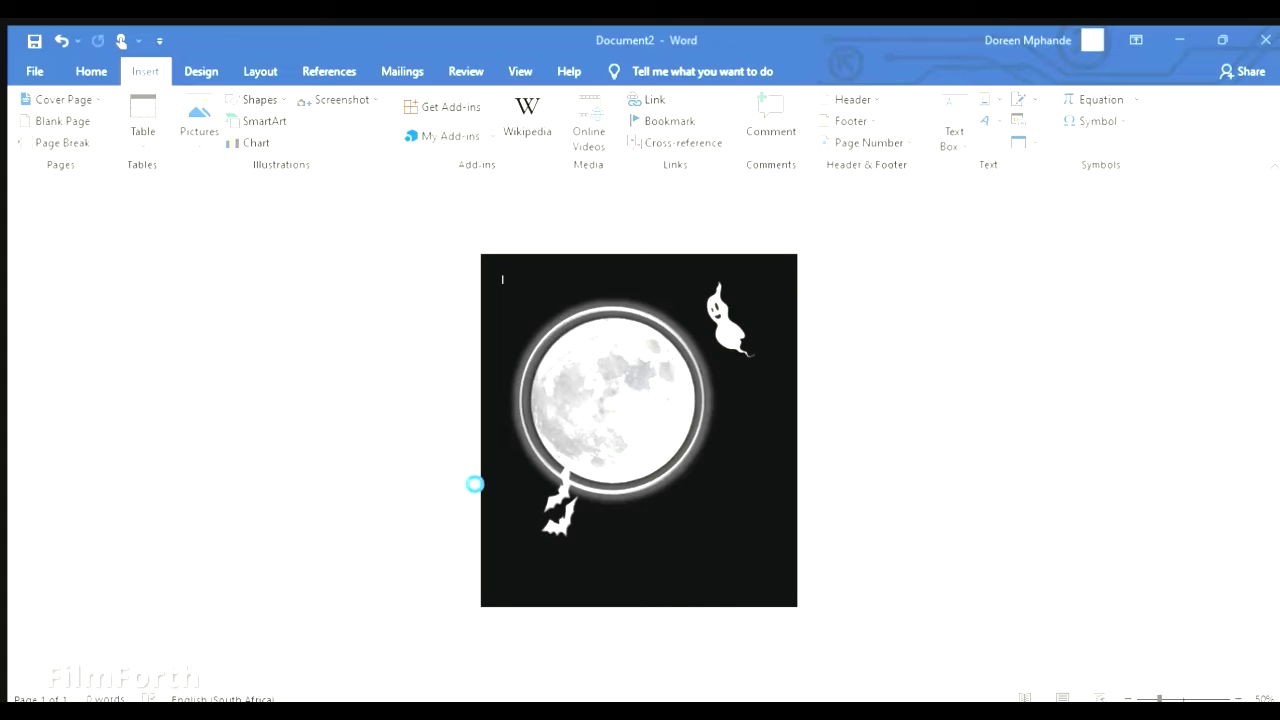
key("ctrl+v")
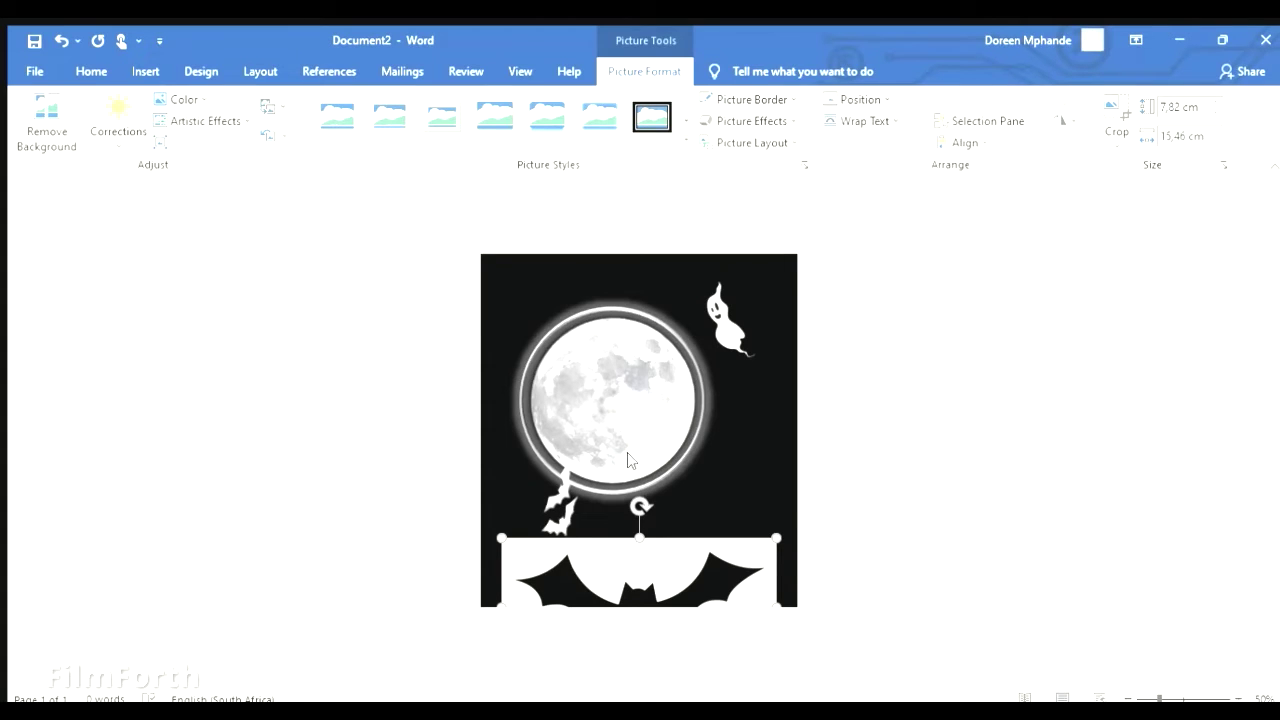
left_click(620, 500)
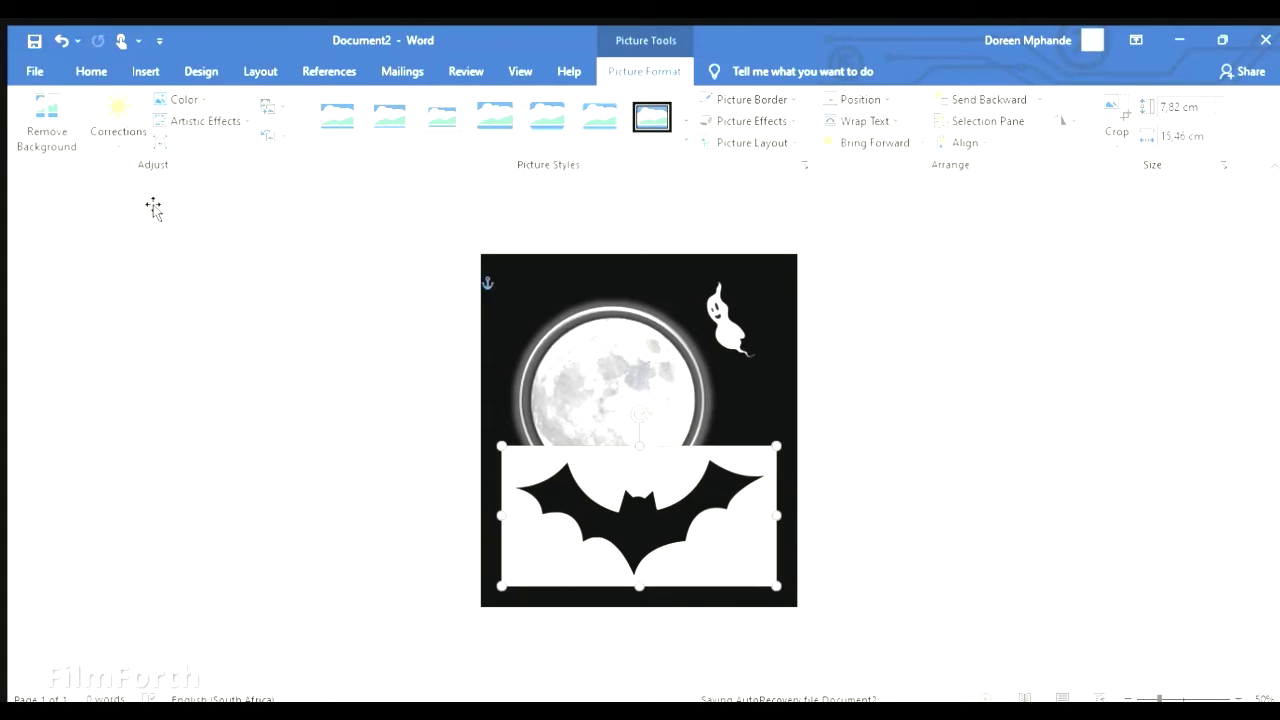
- Remove the bat picture's white background, widening the kept area to cover the whole bat
left_click(47, 125)
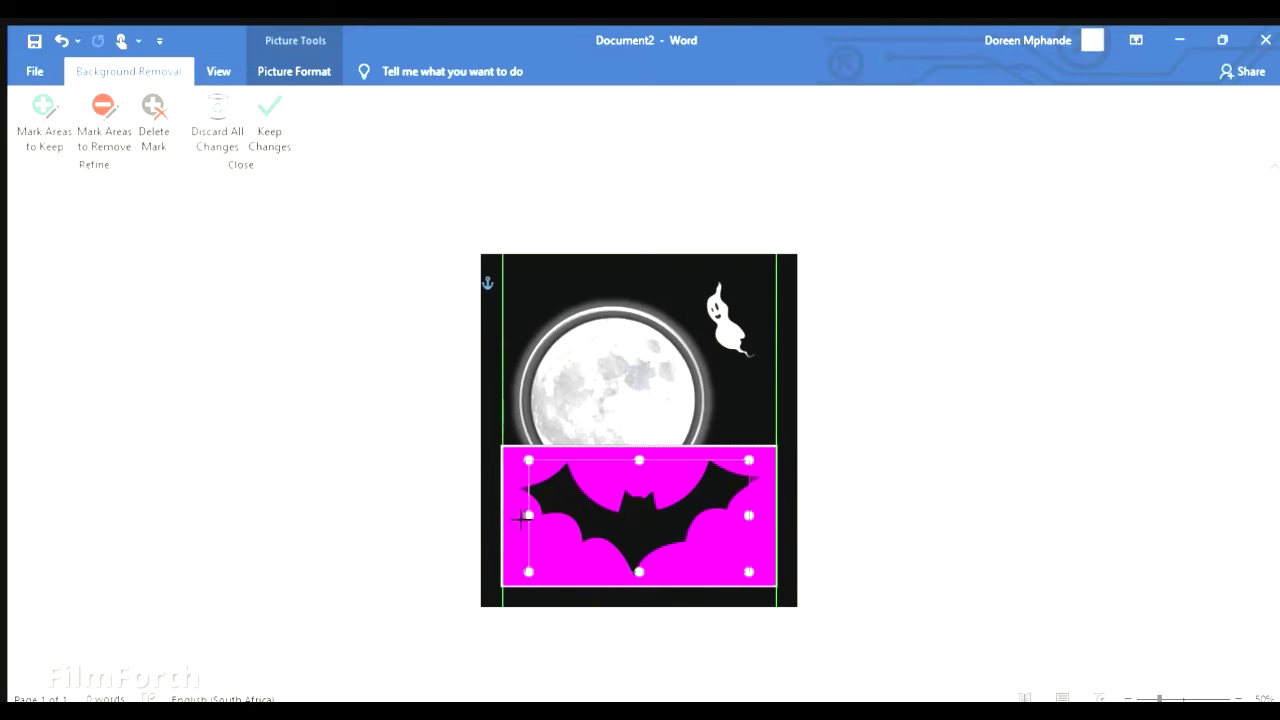
left_click_drag(528, 515, 519, 514)
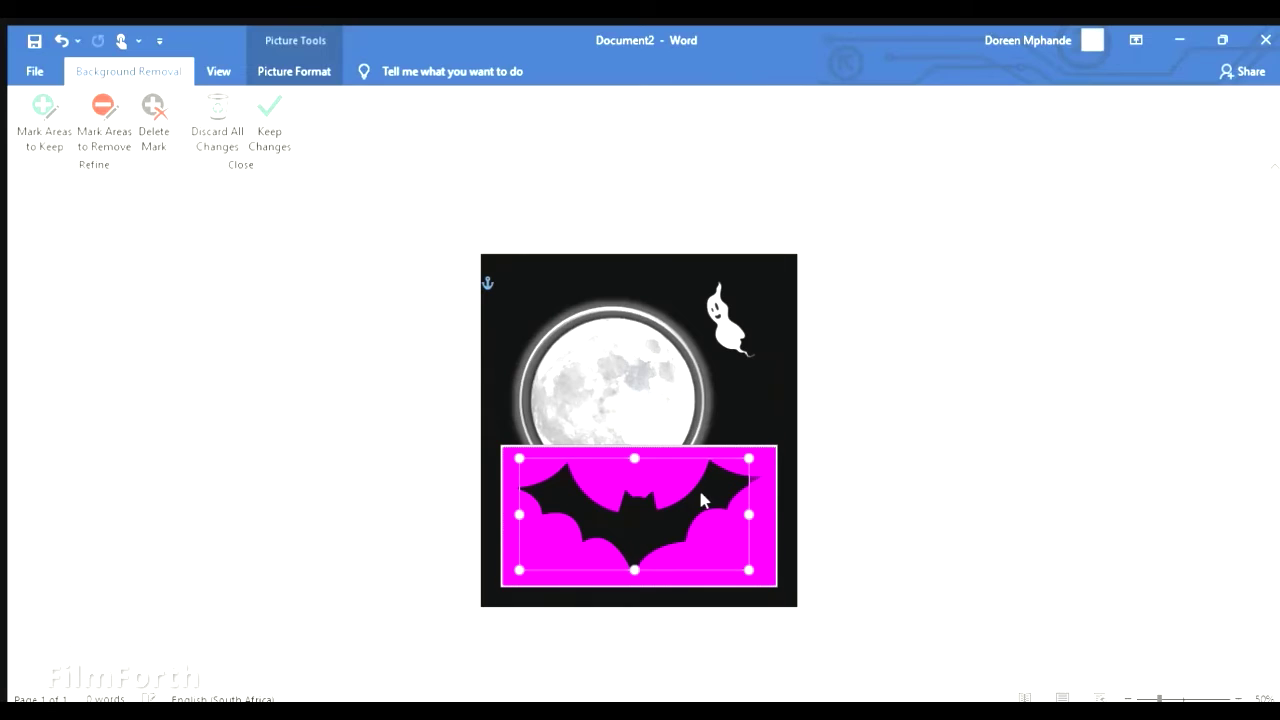
left_click_drag(751, 513, 795, 513)
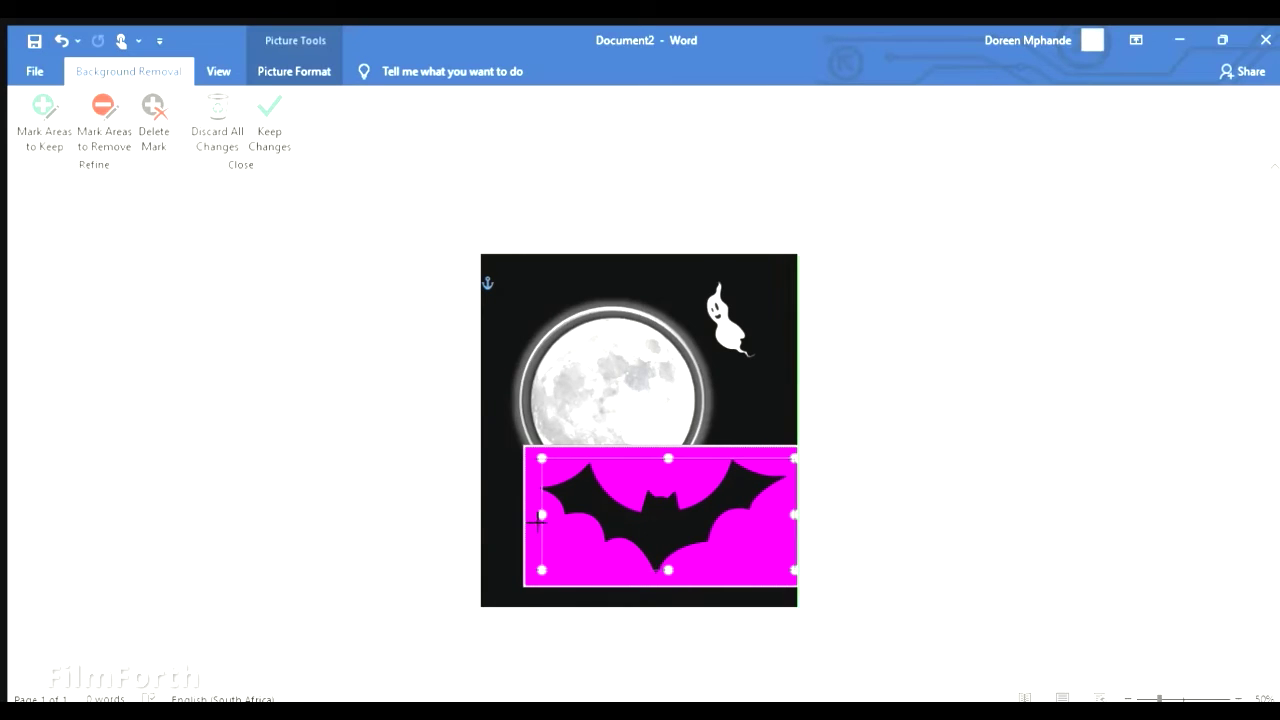
left_click_drag(520, 514, 534, 513)
left_click_drag(659, 569, 661, 581)
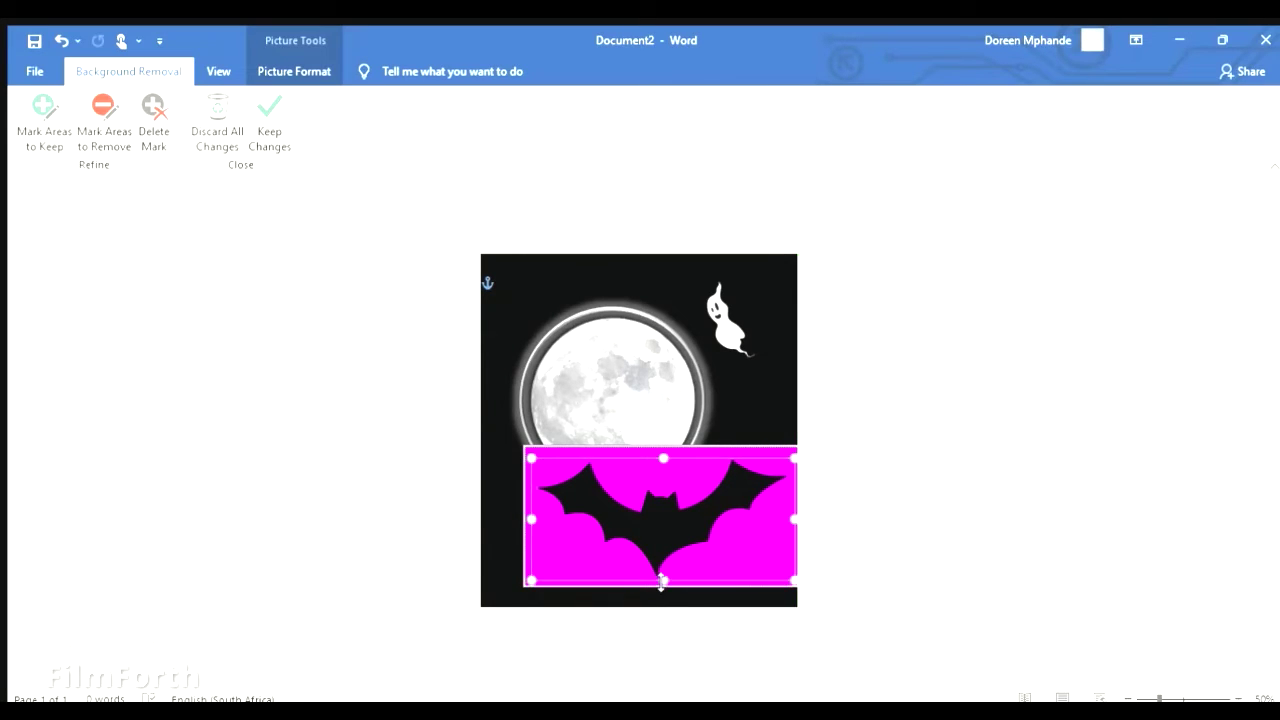
left_click(269, 110)
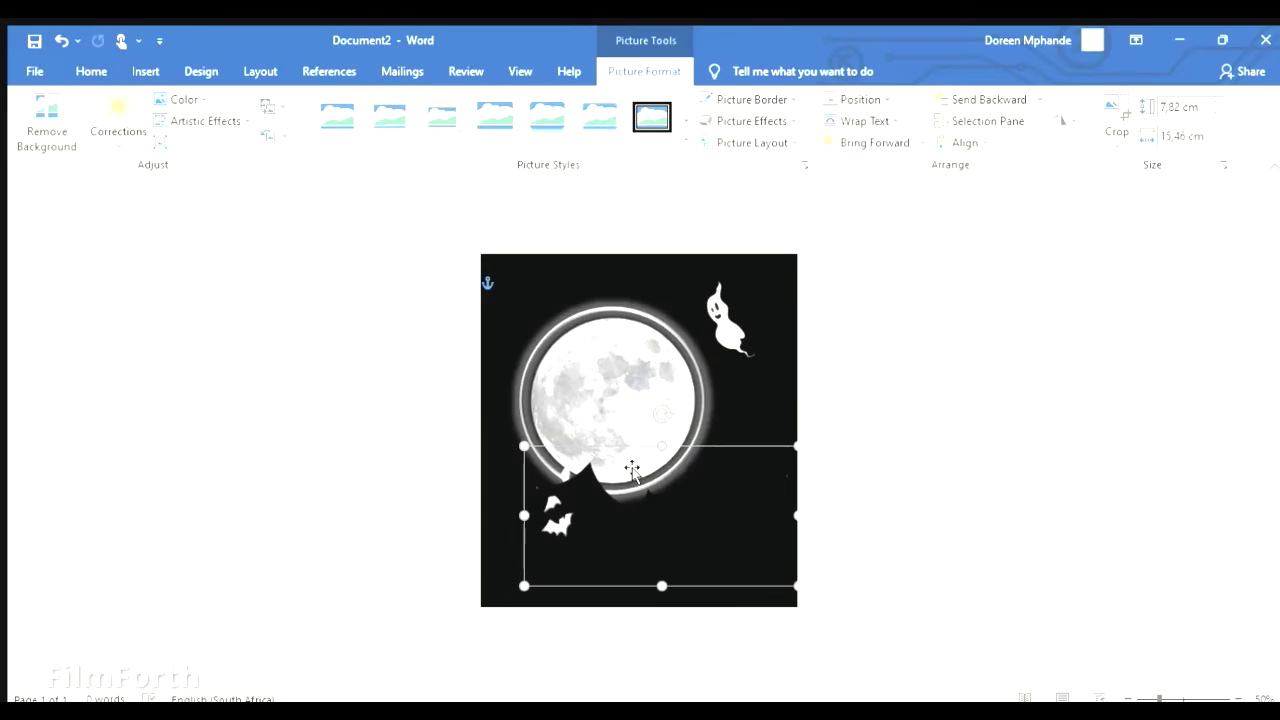
- Shrink the bat to about 6.08 × 12.01 cm and centre it across the moon, undoing the accidental rotation
left_click_drag(631, 469, 575, 356)
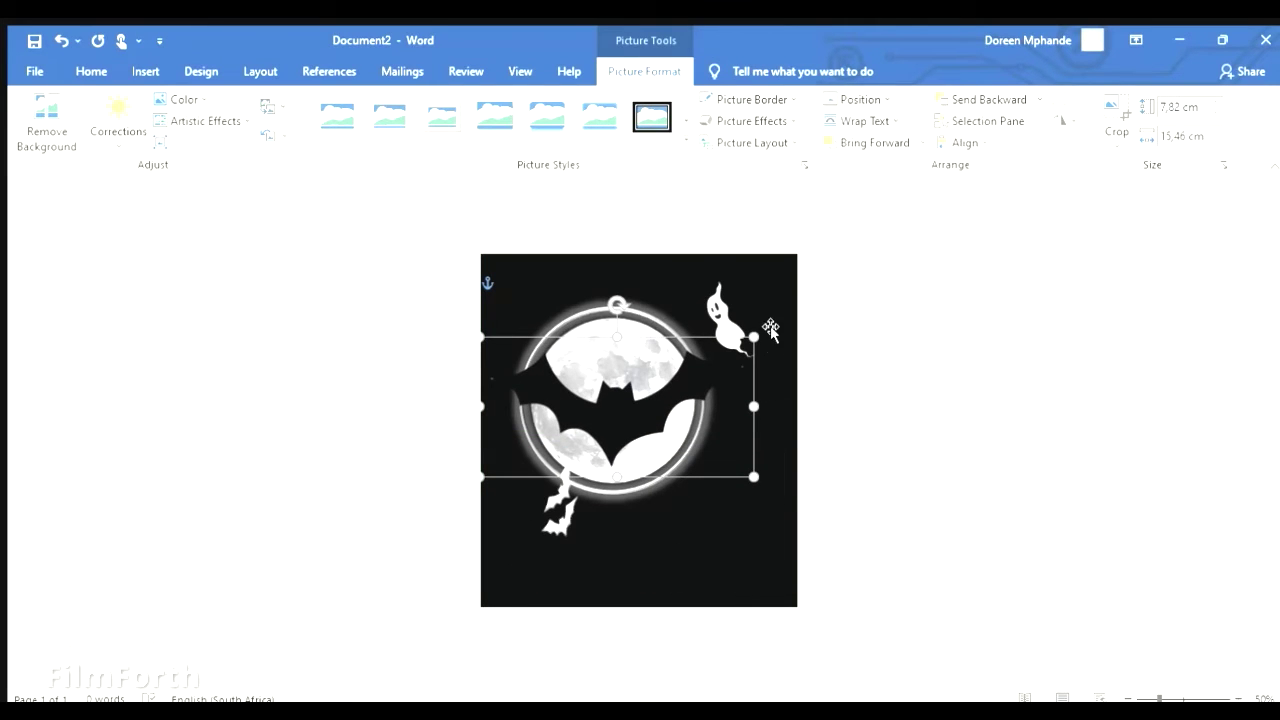
left_click_drag(753, 338, 693, 368)
left_click_drag(582, 380, 628, 331)
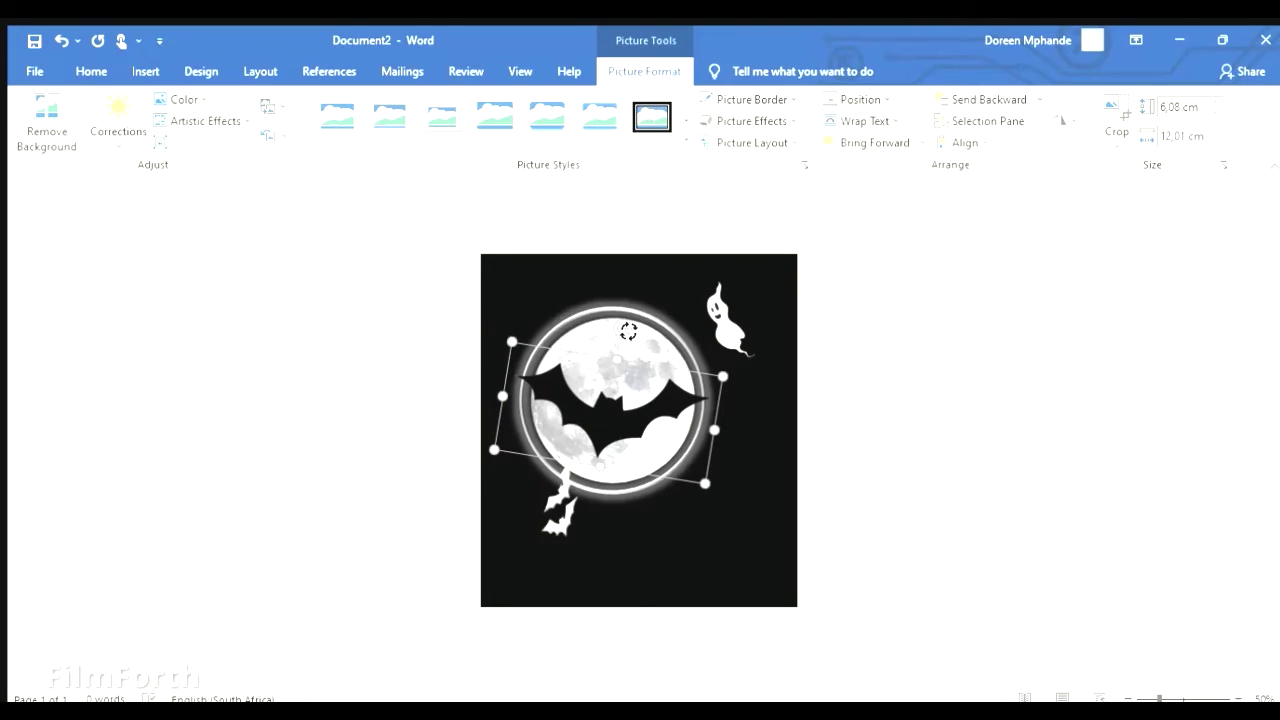
key("ctrl+z")
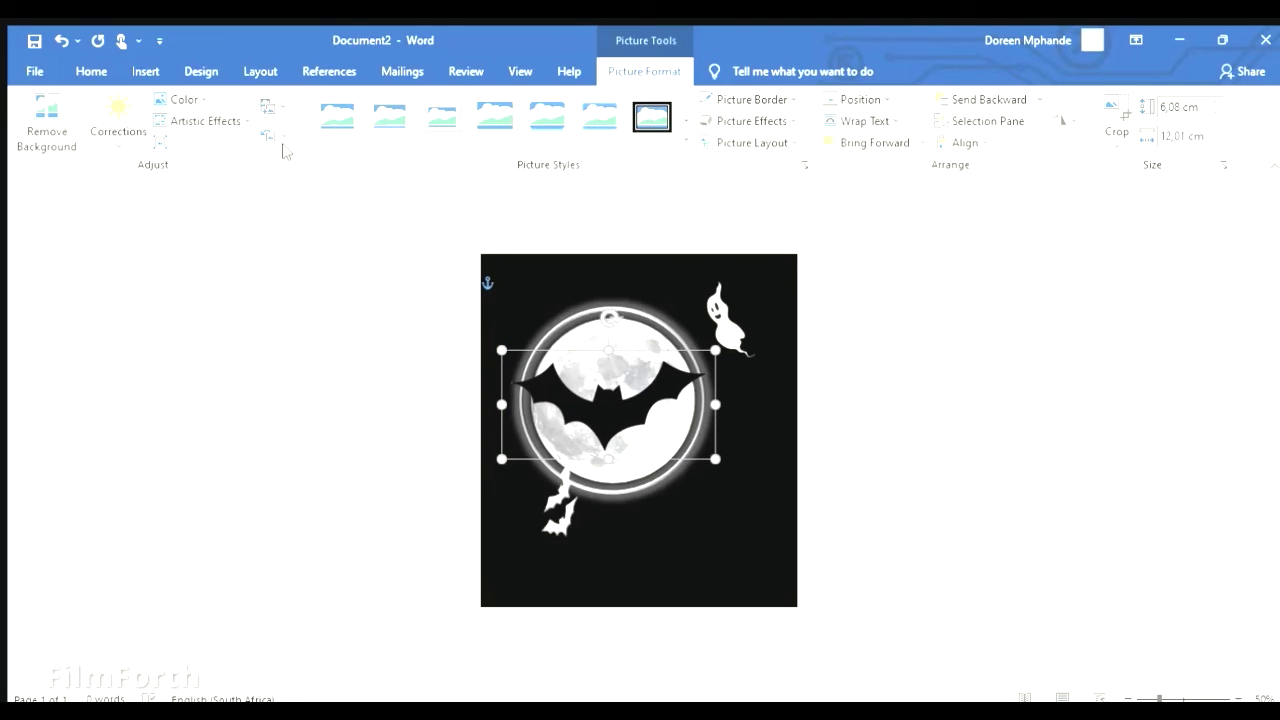
left_click(186, 221)
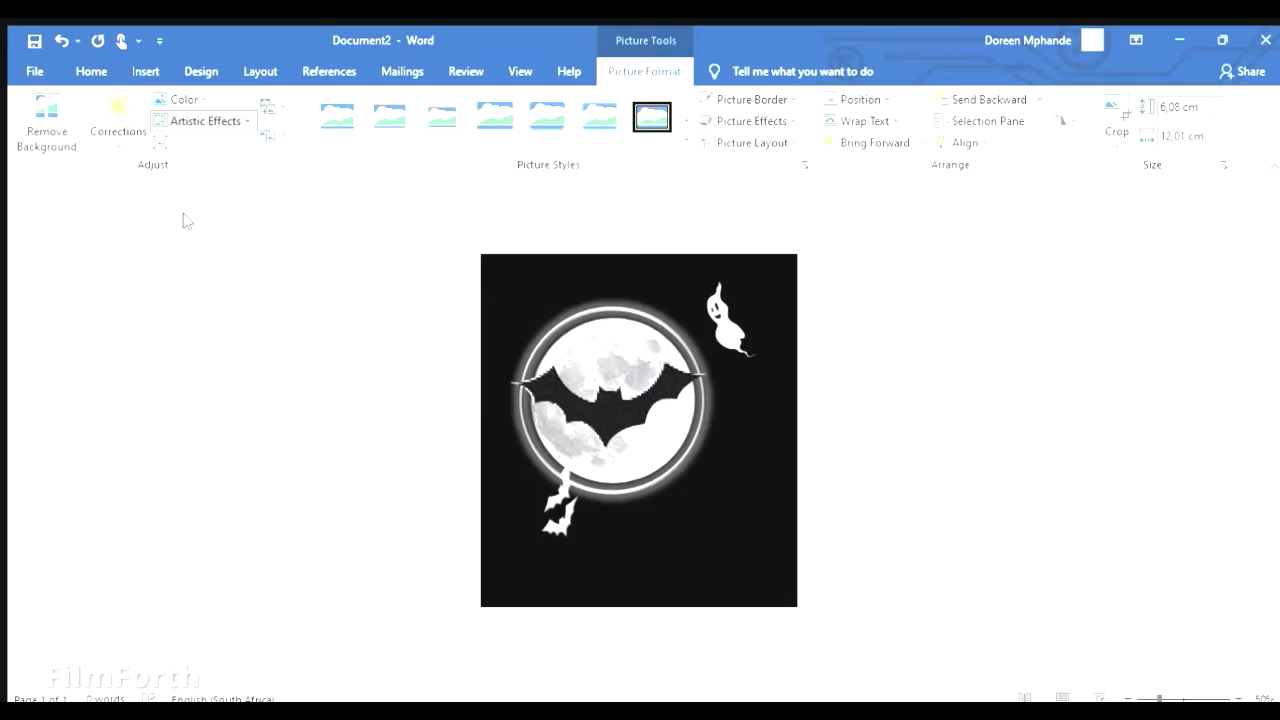
key("ctrl+z")
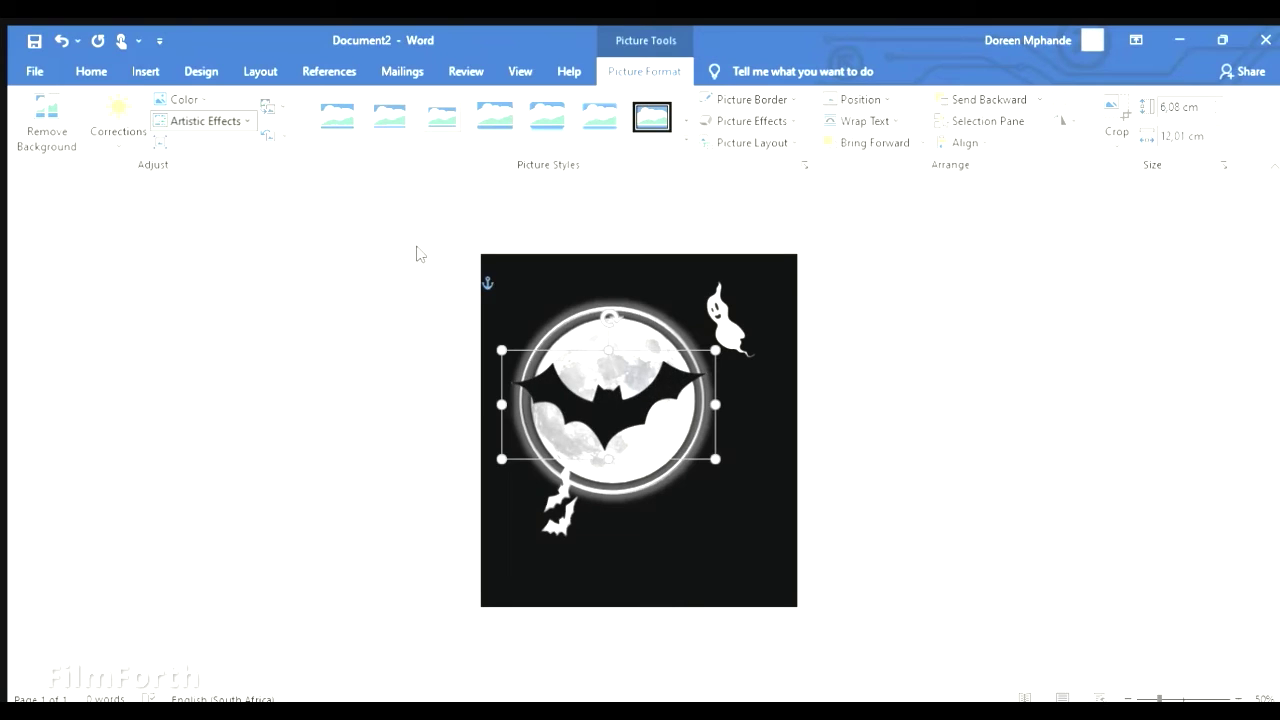
left_click(418, 253)
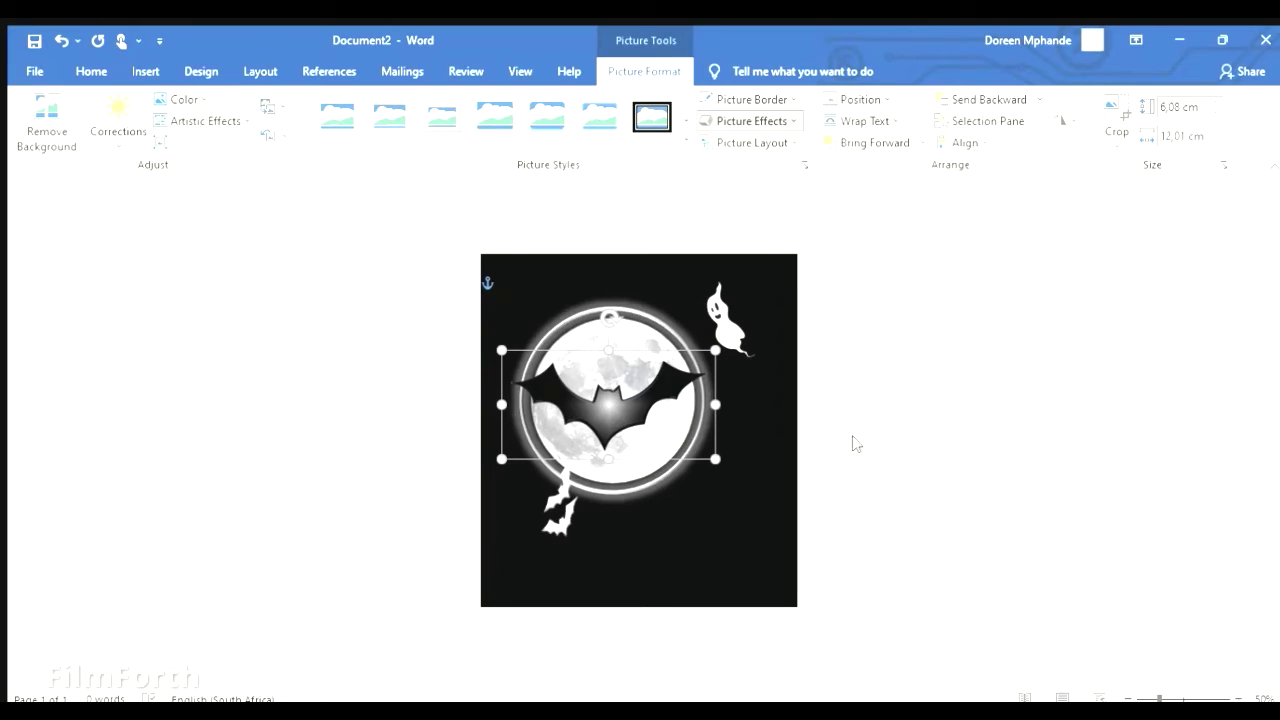
- Move the two small white bats to the lower-left corner and tilt them clockwise
left_click(870, 459)
left_click(502, 280)
left_click_drag(612, 505, 590, 542)
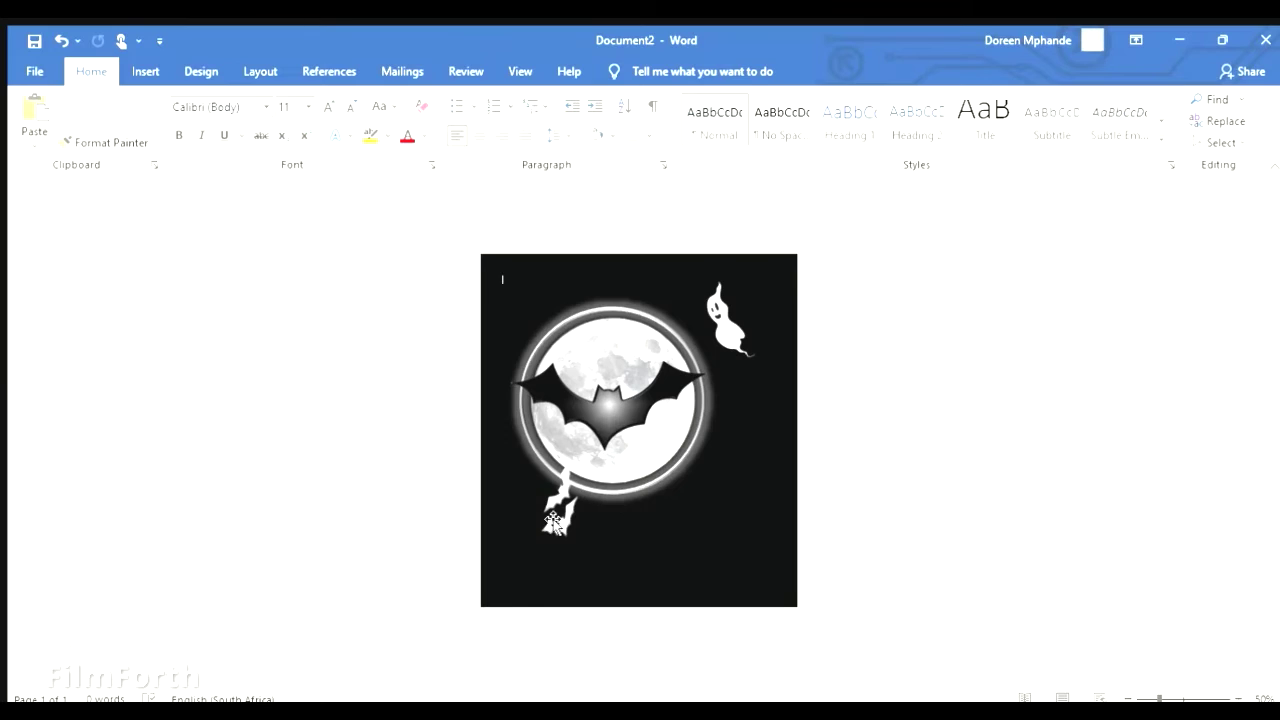
left_click_drag(513, 474, 572, 485)
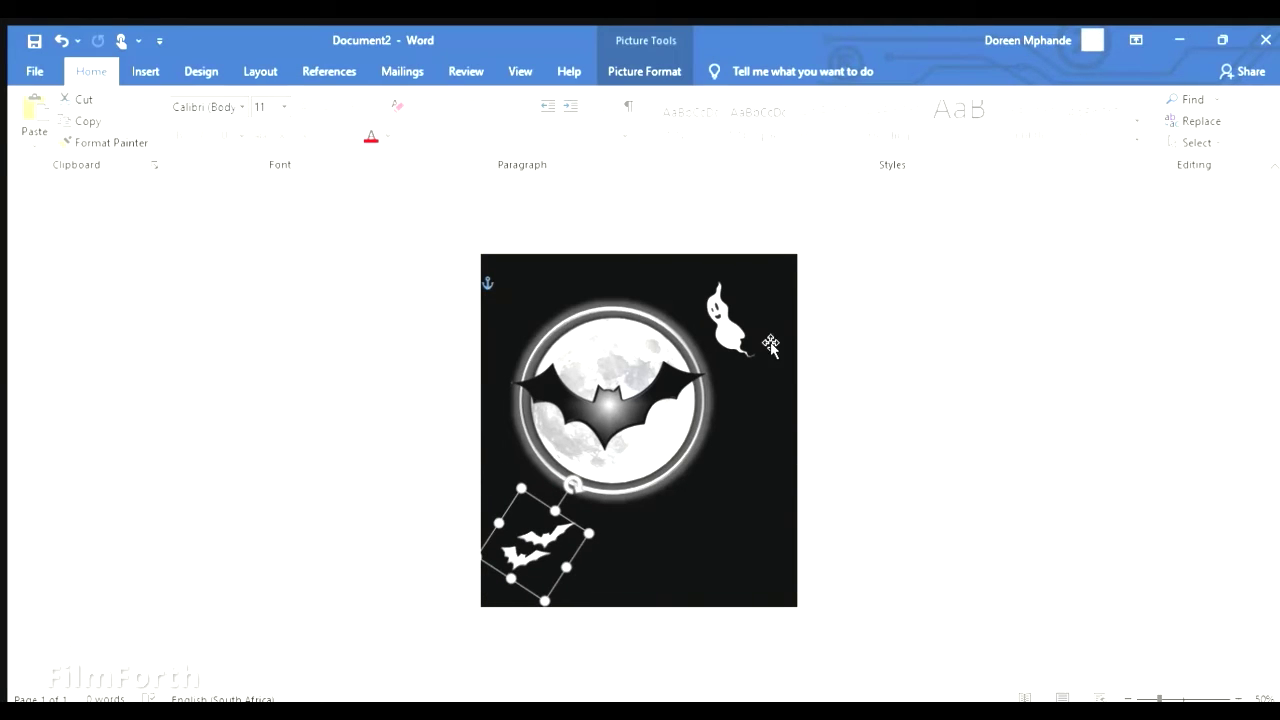
left_click(694, 480)
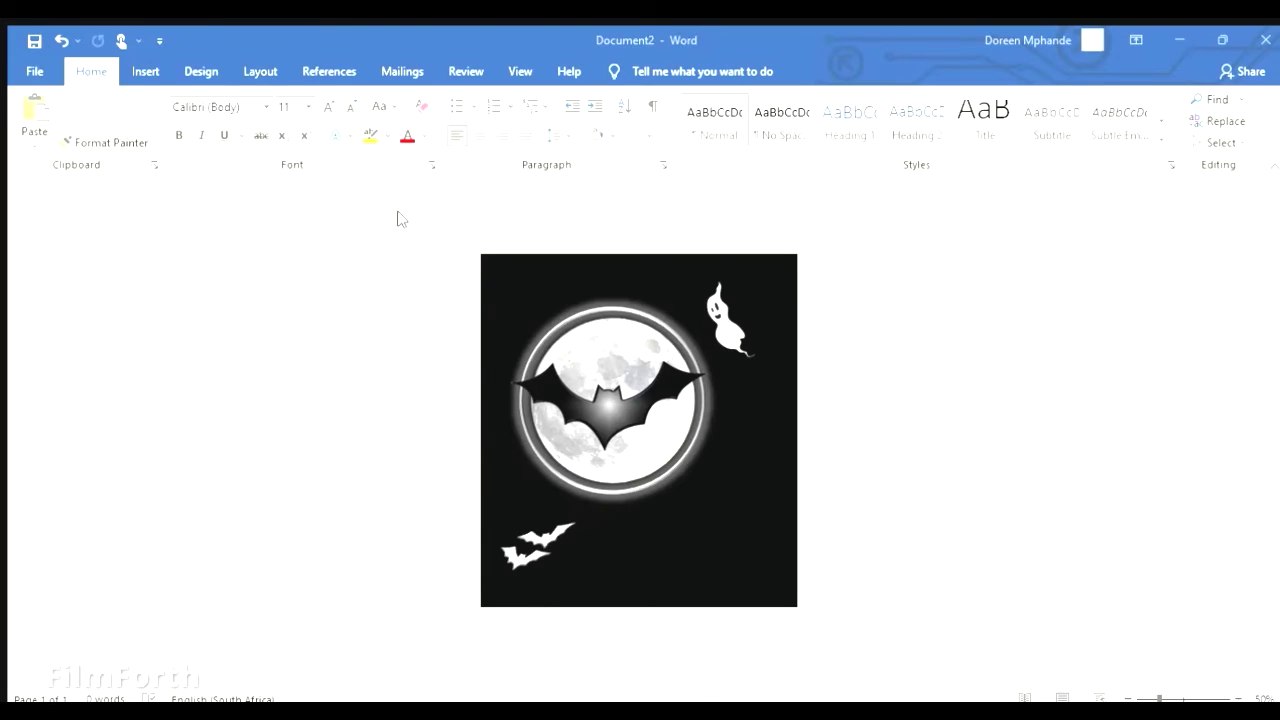
left_click(257, 64)
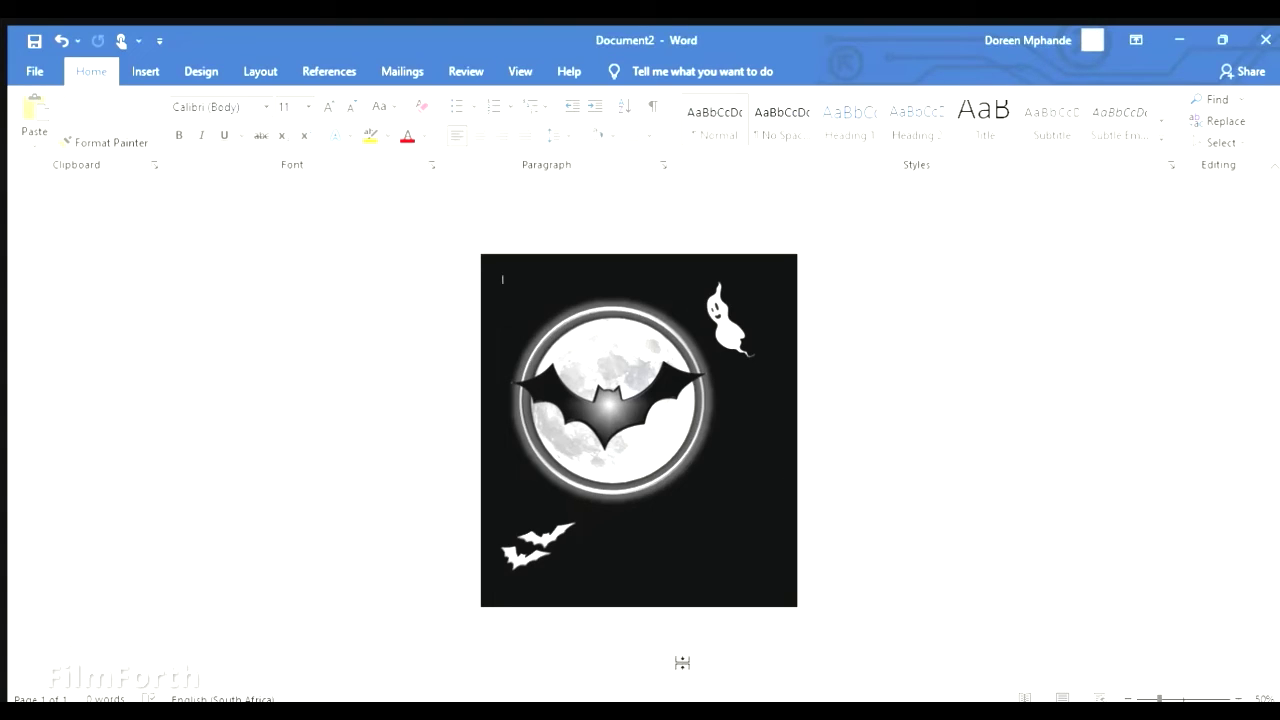
- Insert the smoky figure picture with its white background onto the page
left_click(145, 71)
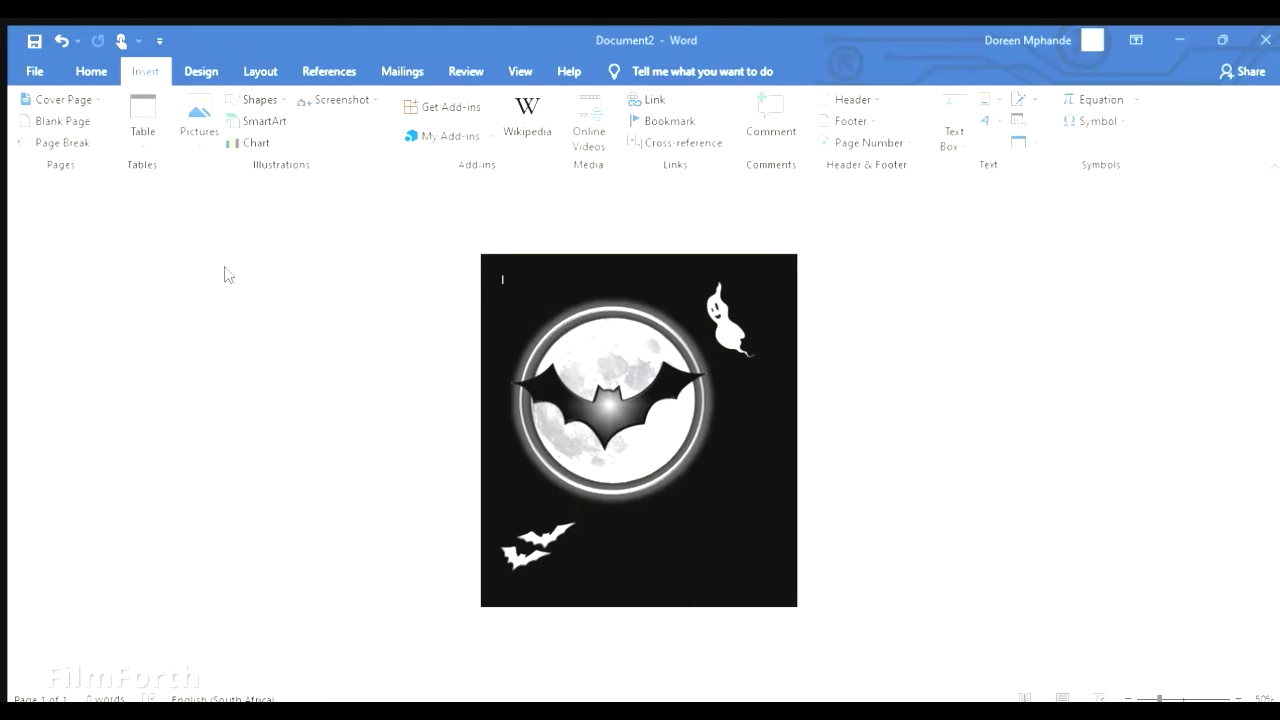
left_click(522, 487)
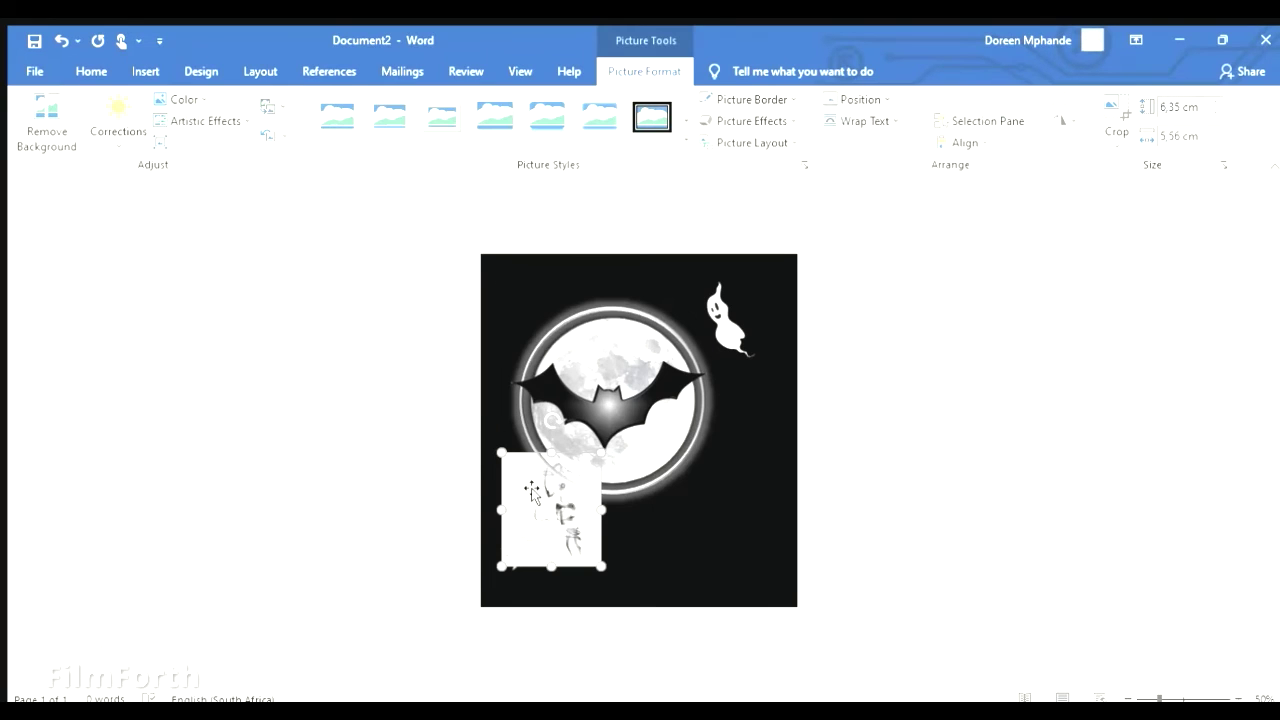
left_click(719, 468)
left_click(545, 555)
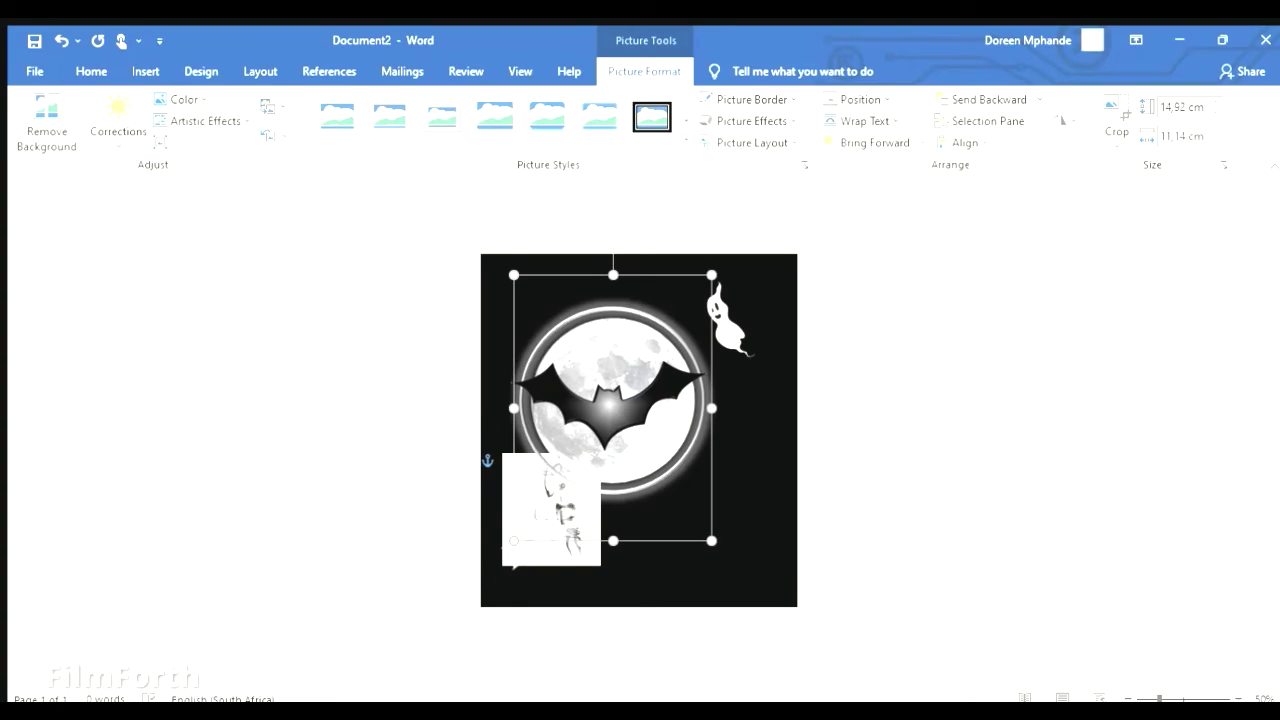
- Enlarge the smoky figure picture to 11.61 × 10.16 cm so it covers the moon
left_click(545, 555)
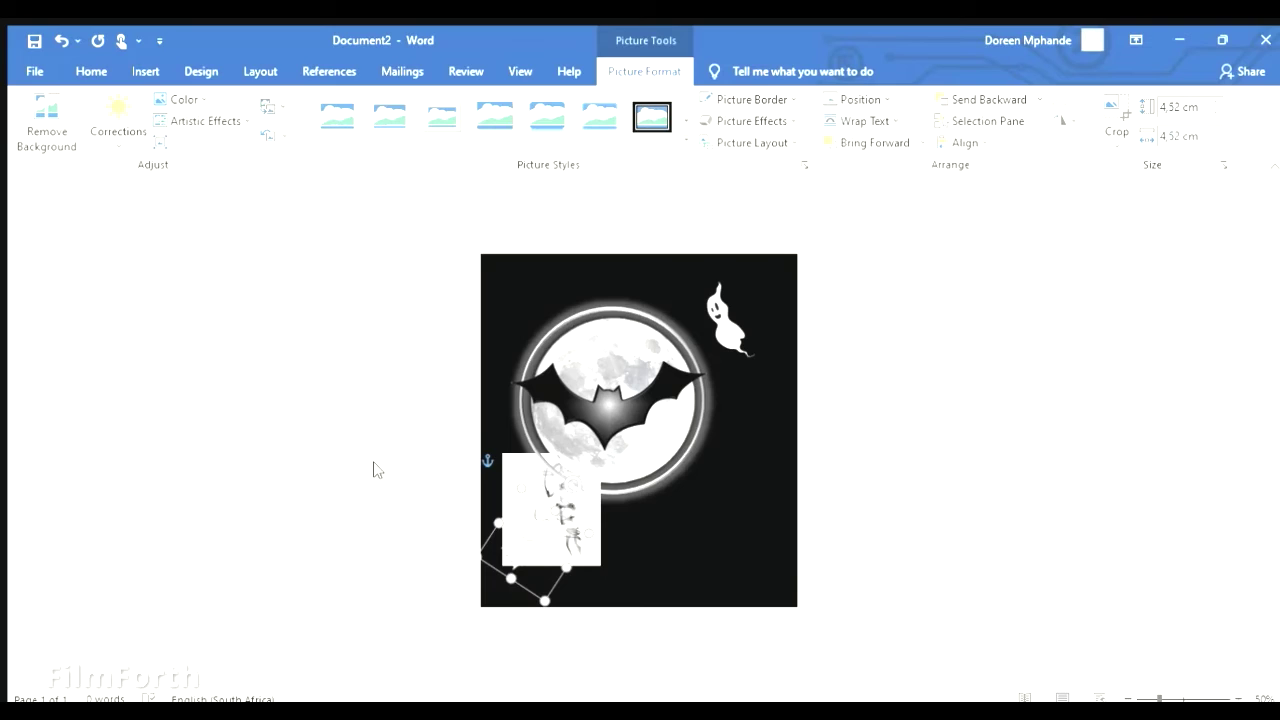
left_click(511, 478)
left_click(708, 448)
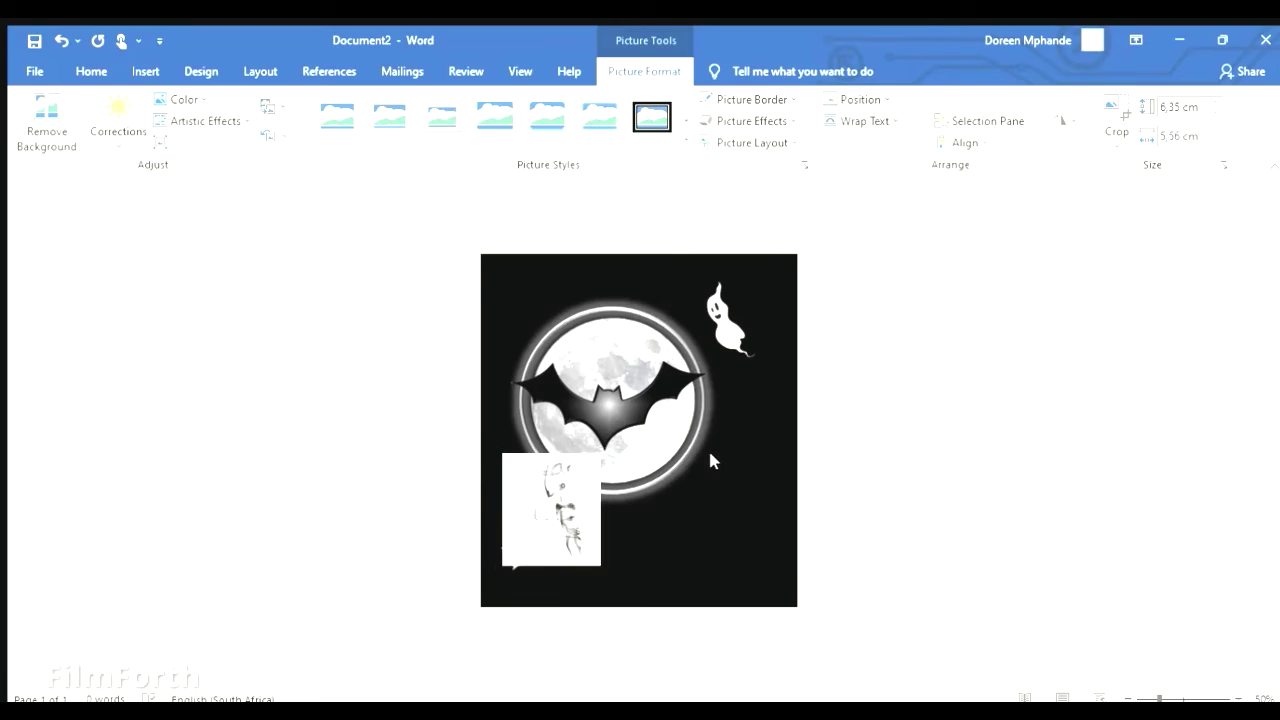
left_click(530, 482)
left_click_drag(602, 567, 684, 586)
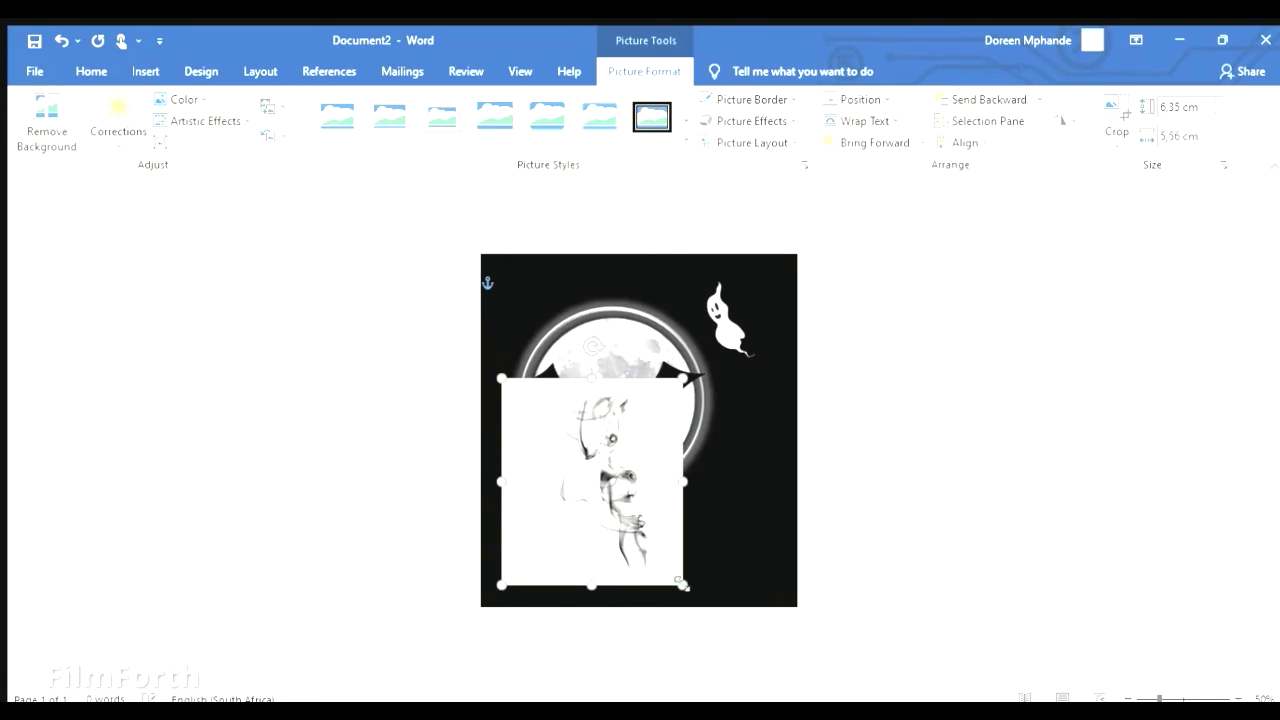
scroll(1270, 625, "up", 5)
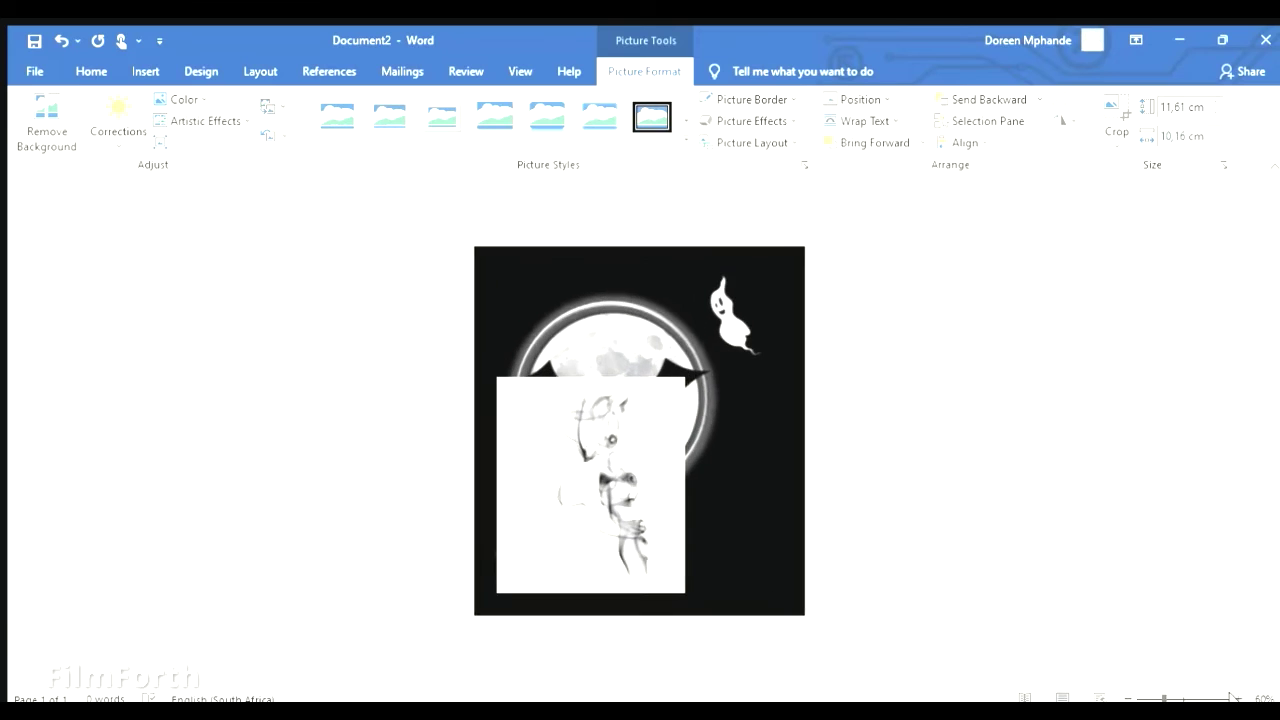
scroll(1270, 625, "down", 4)
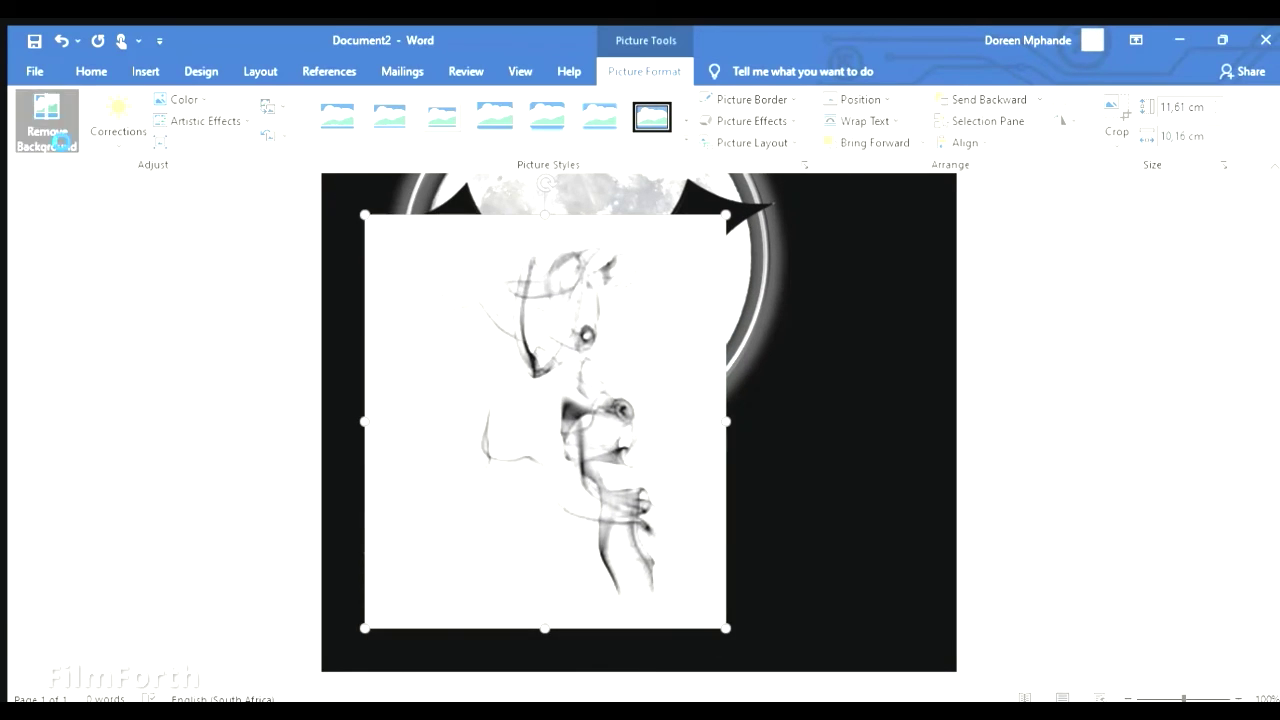
- Start background removal on the smoky figure, stretching the kept area and marking the lower figure to keep
left_click(47, 120)
left_click_drag(544, 587, 544, 599)
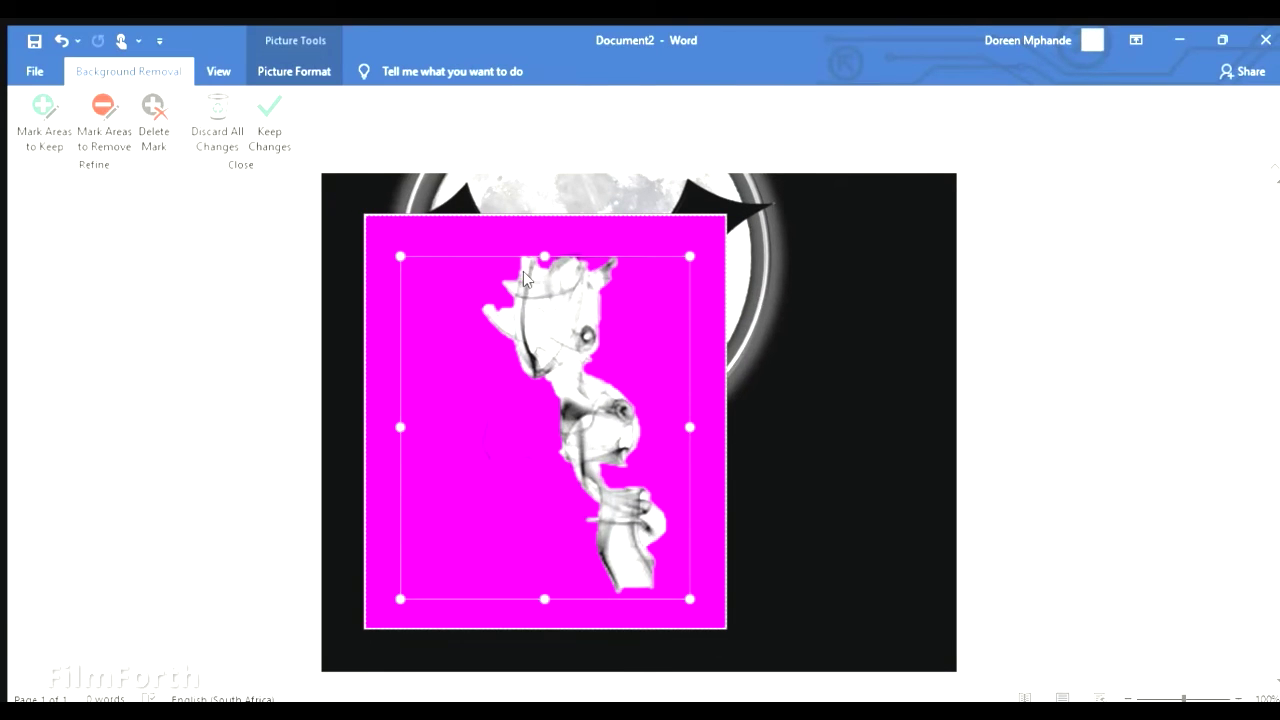
left_click_drag(544, 258, 544, 235)
left_click_drag(400, 417, 421, 417)
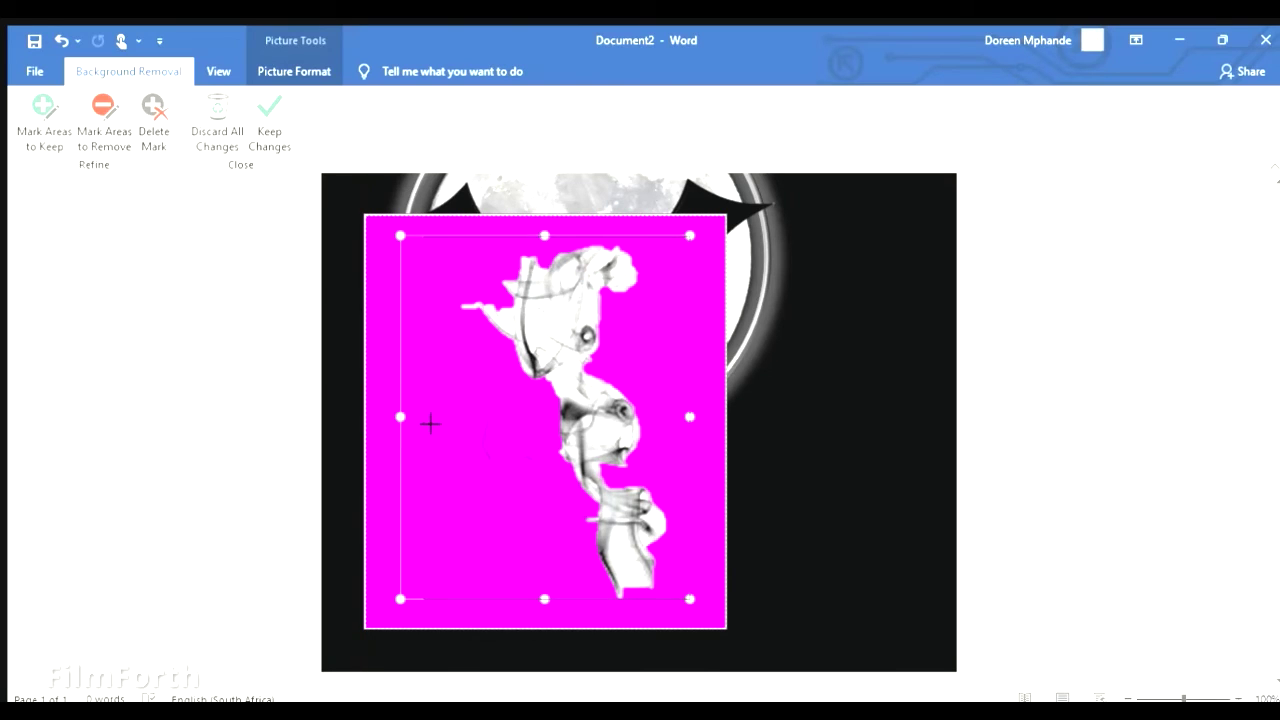
left_click(44, 120)
left_click(490, 454)
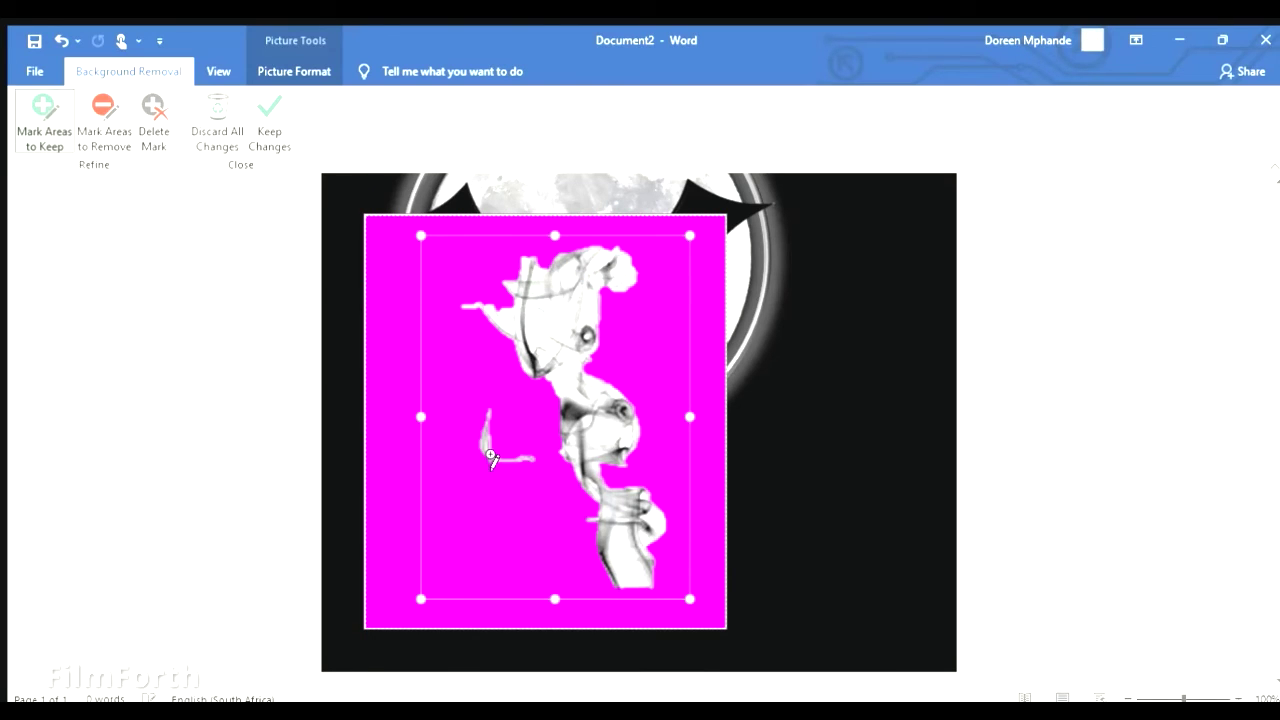
left_click_drag(490, 455, 548, 478)
left_click(572, 529)
left_click(579, 552)
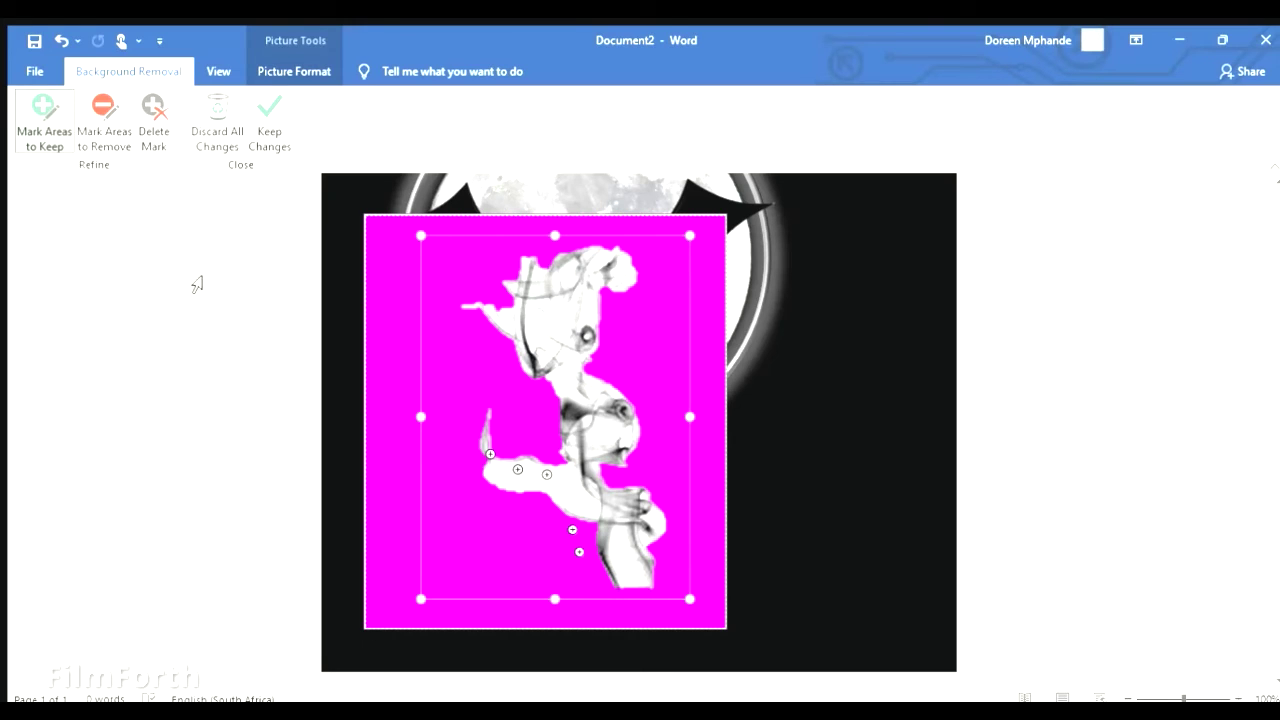
left_click(194, 283)
- Redo the keep marks on the figure's left arm, top, middle and lower wisp
left_click(58, 40)
left_click(58, 40)
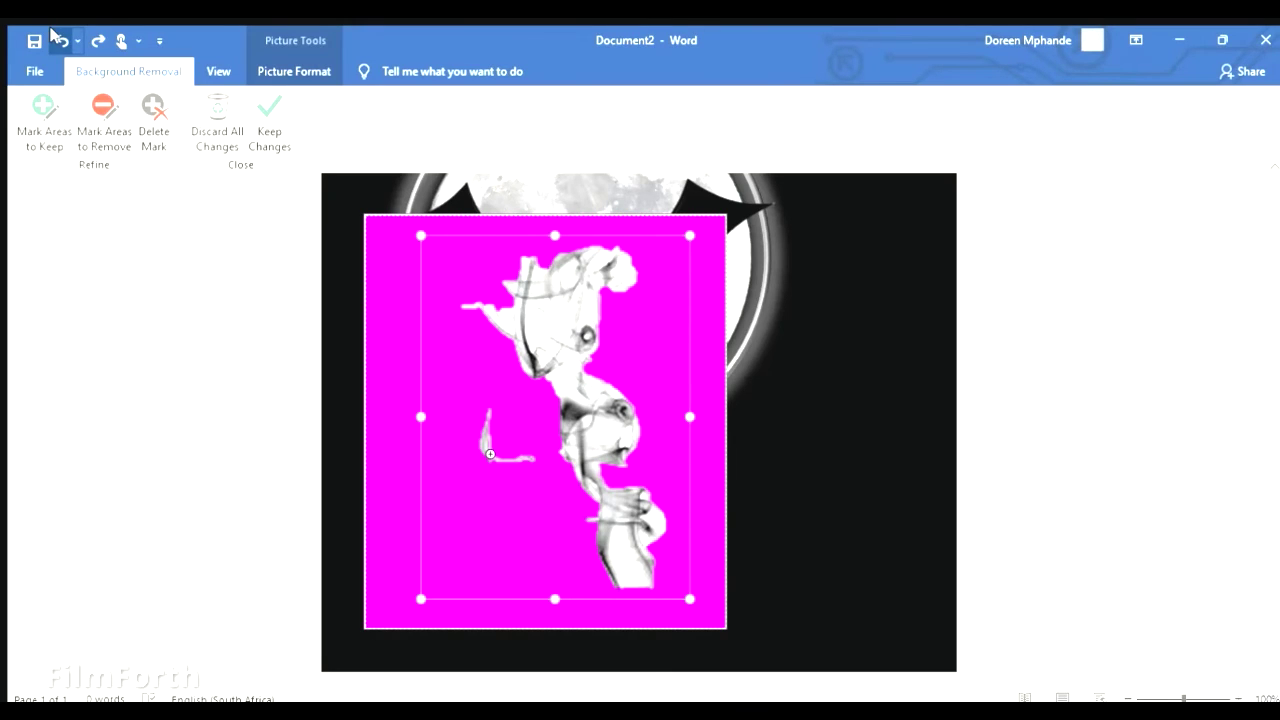
left_click(32, 122)
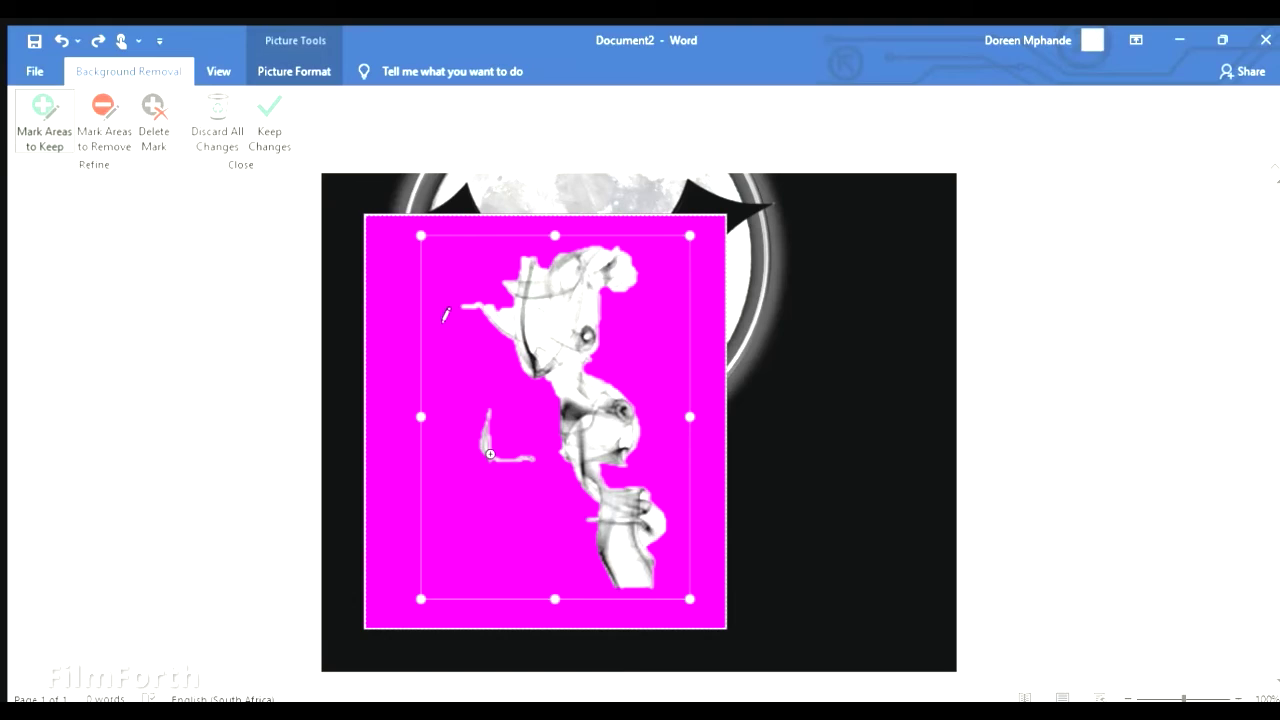
left_click(441, 308)
left_click(554, 257)
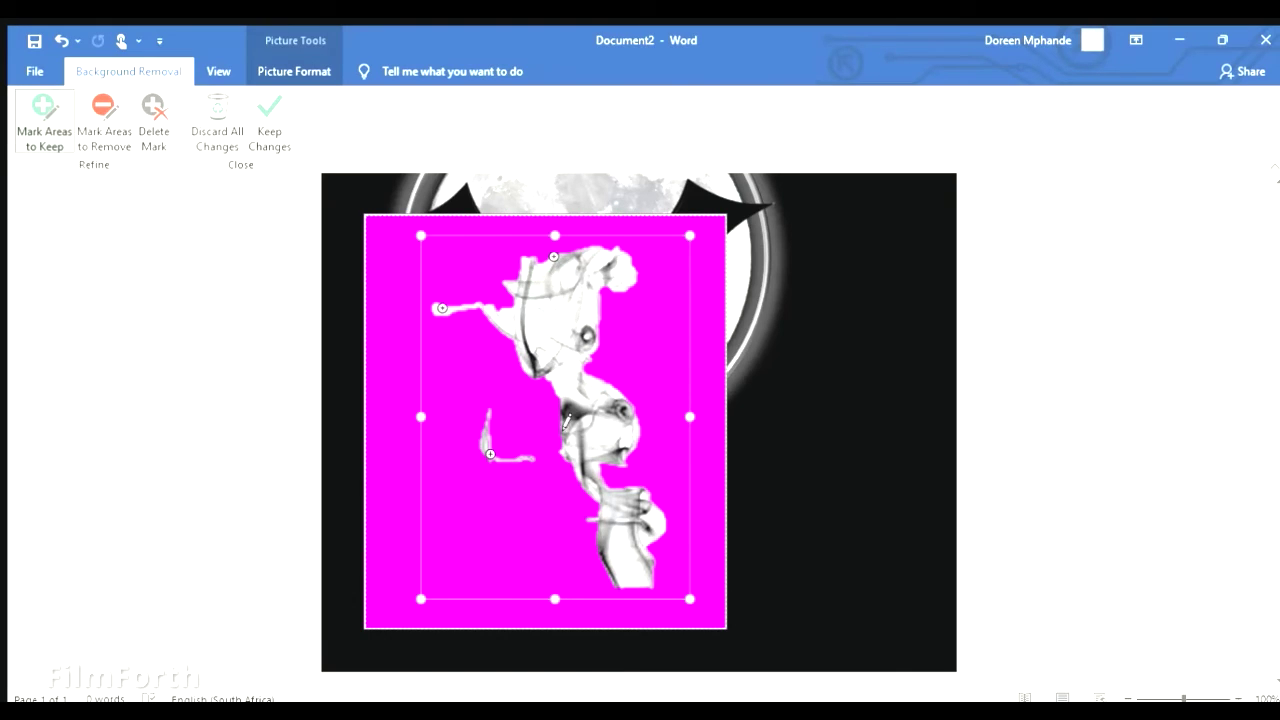
left_click(534, 407)
left_click(565, 511)
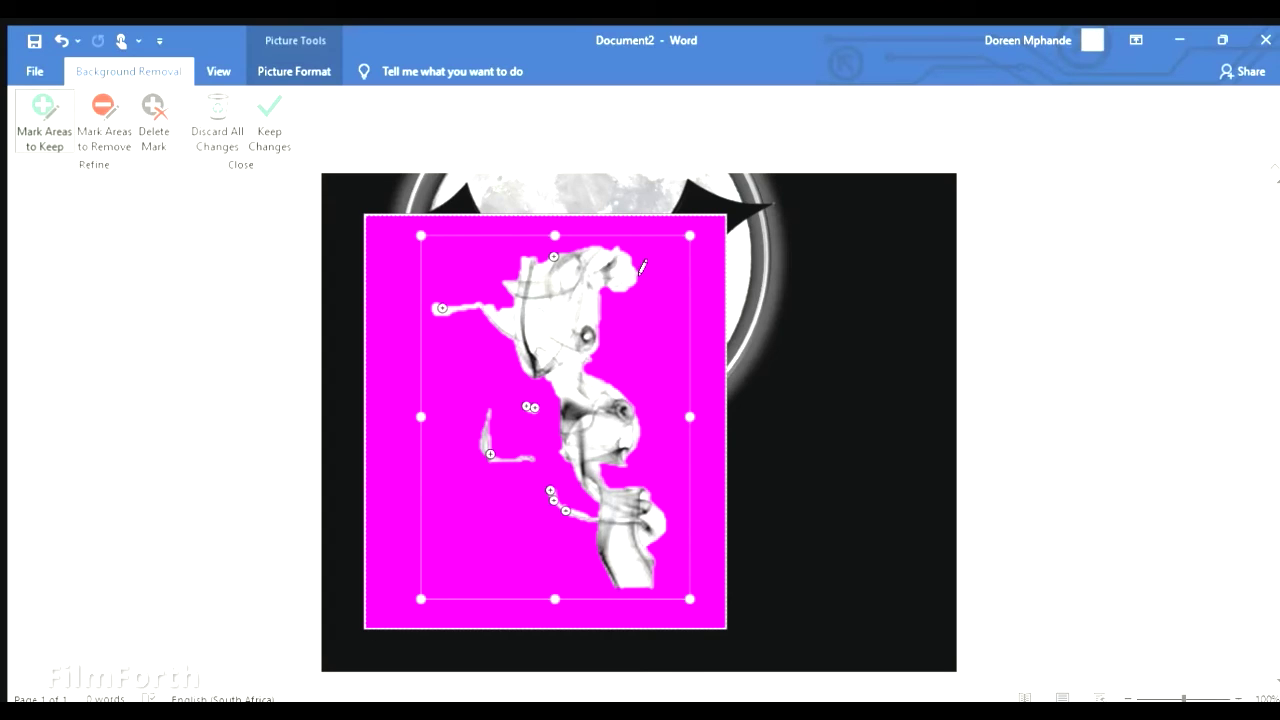
- Mark the top-right and upper-left smoke wisps to keep and apply the background removal
left_click(641, 258)
left_click(635, 262)
left_click(634, 250)
left_click_drag(443, 292, 457, 280)
left_click(489, 294)
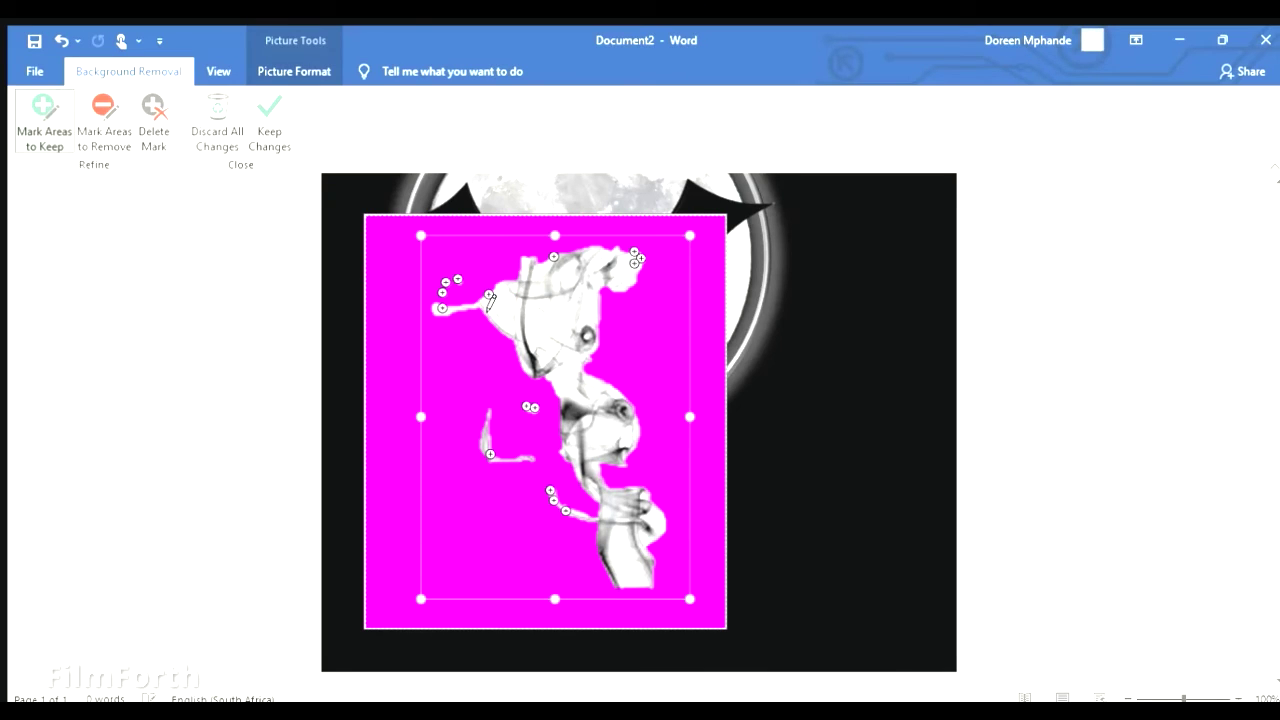
left_click(266, 128)
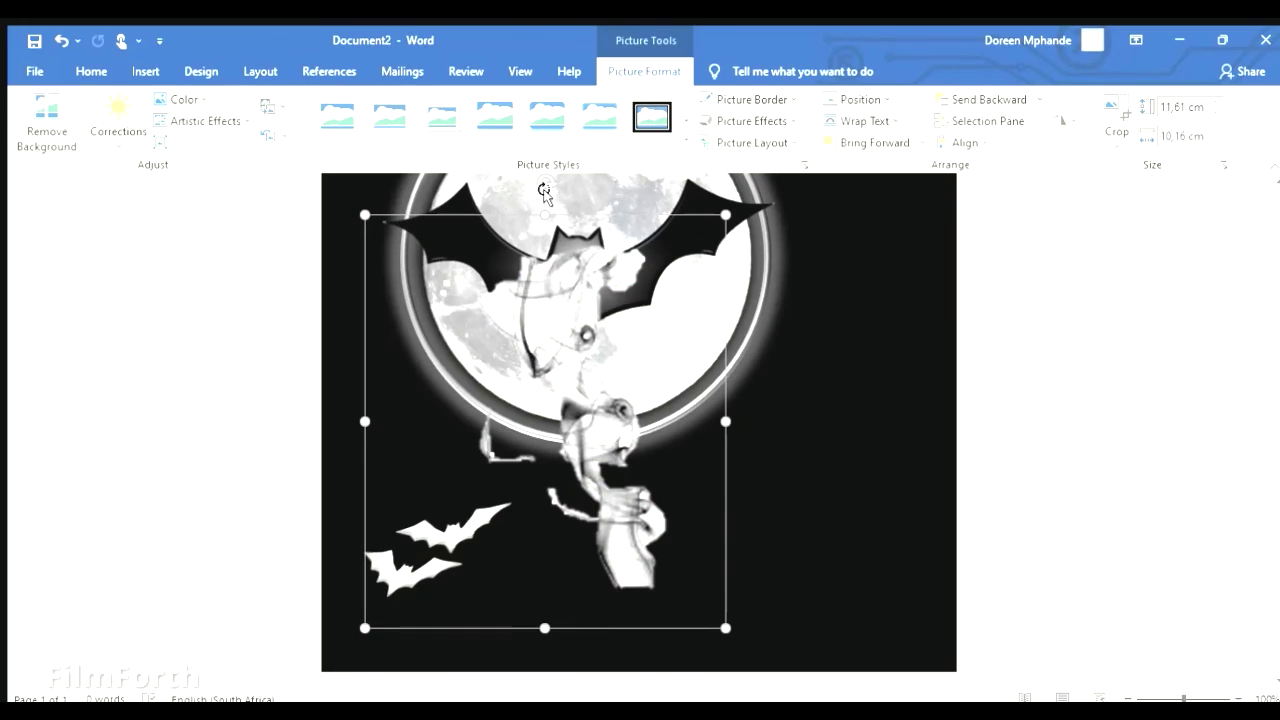
- Shrink the cut-out smoky figure and move it to the page's top right as the ghost
mouse_move(543, 194)
left_mouse_down()
mouse_move(690, 585)
mouse_move(557, 437)
left_mouse_up()
key("ctrl+z")
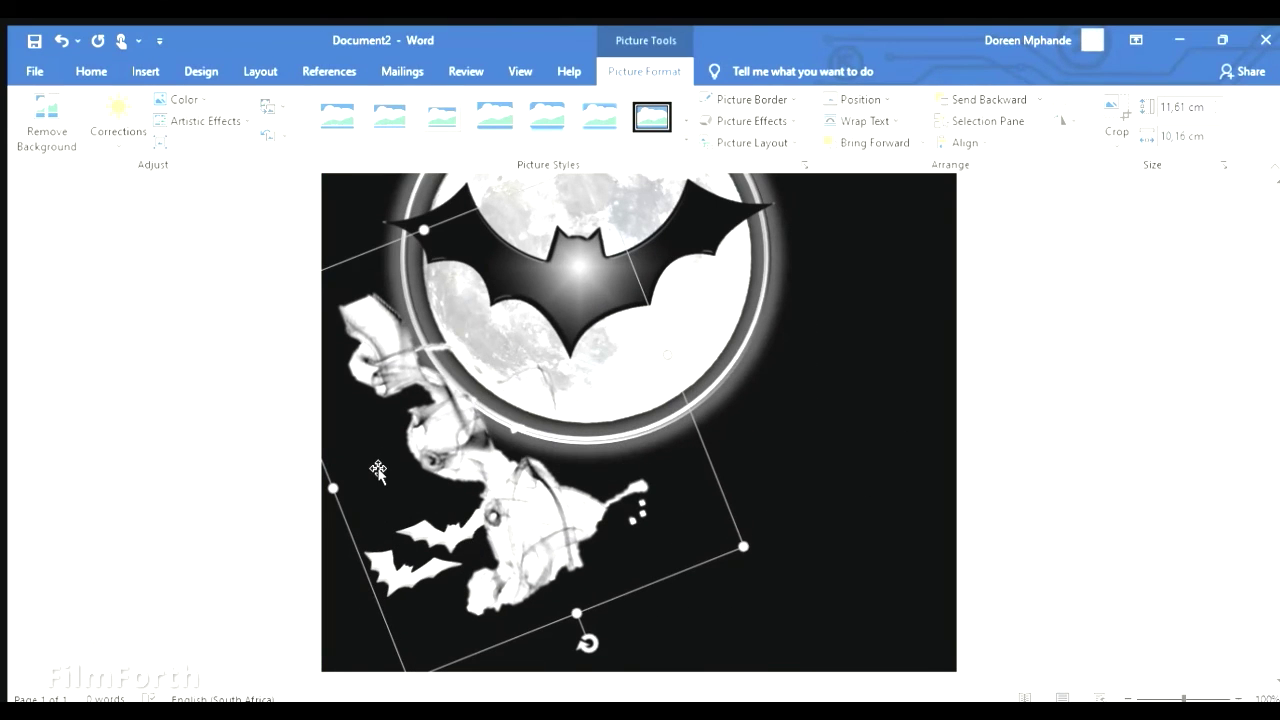
left_click_drag(743, 543, 677, 508)
left_click_drag(480, 420, 833, 493)
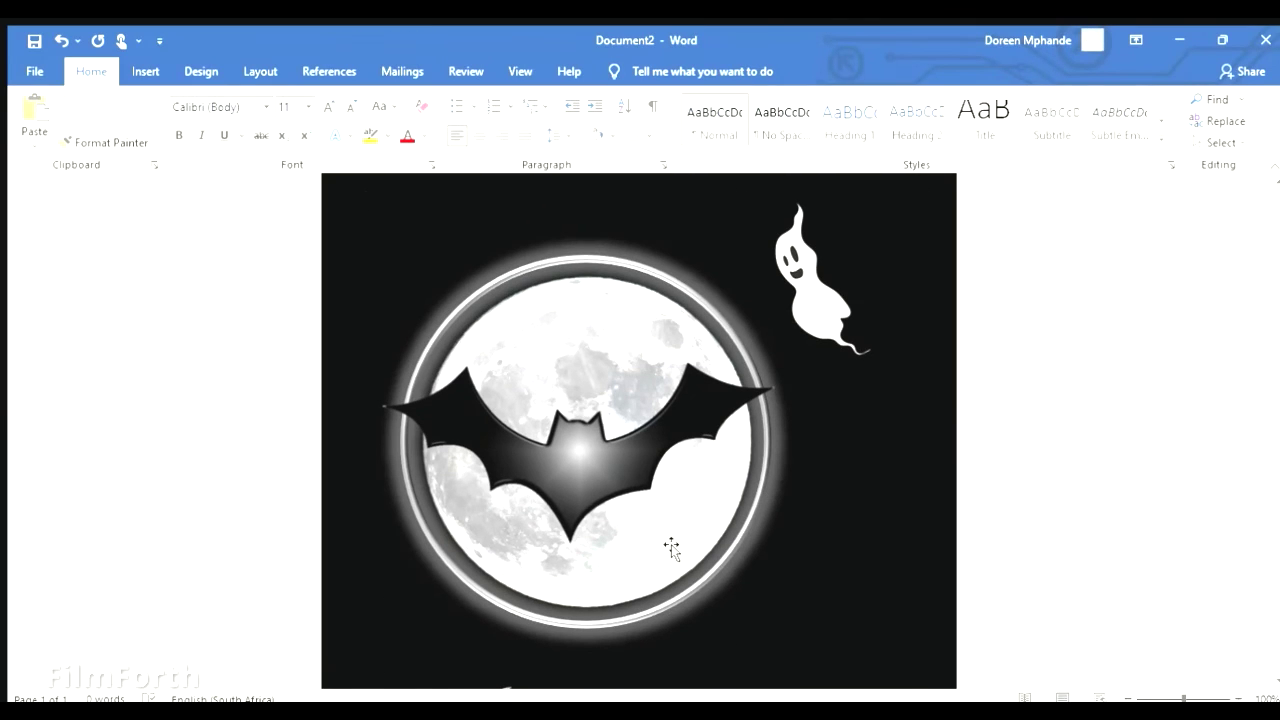
scroll(668, 545, "down", 5, "ctrl")
scroll(651, 492, "up", 2, "ctrl")
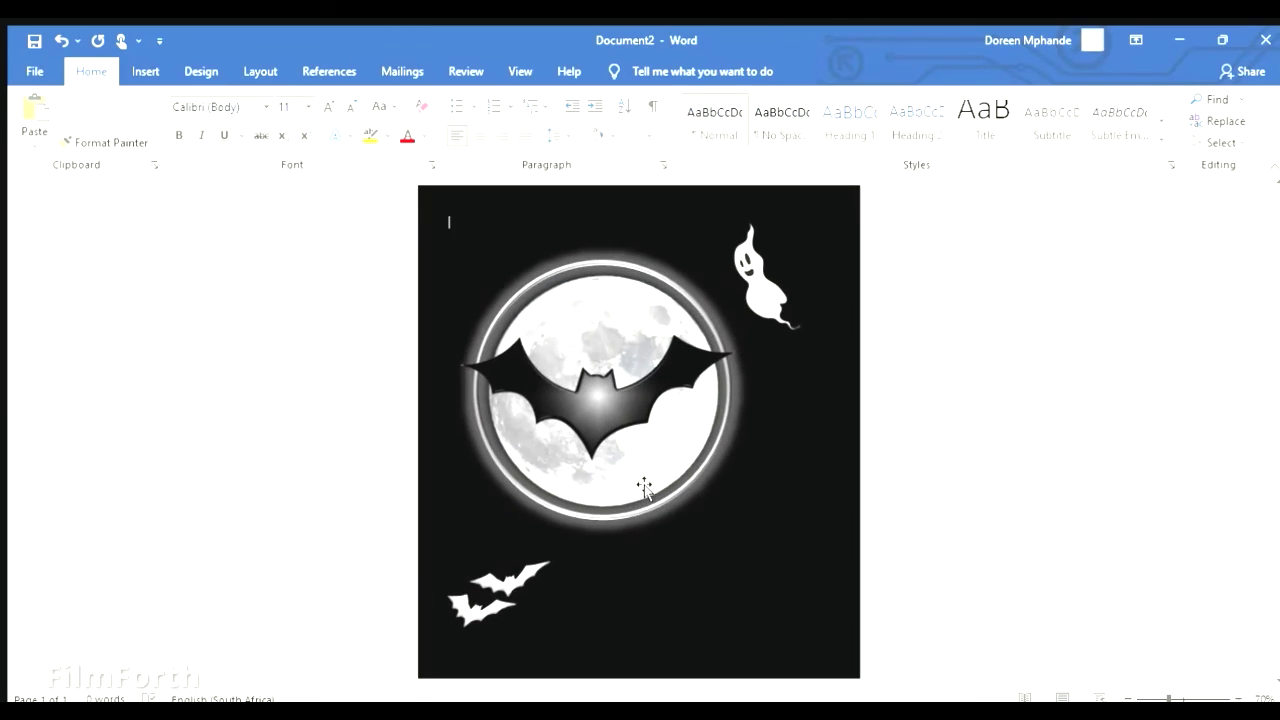
scroll(651, 492, "down", 2, "ctrl")
scroll(651, 492, "up", 2, "ctrl")
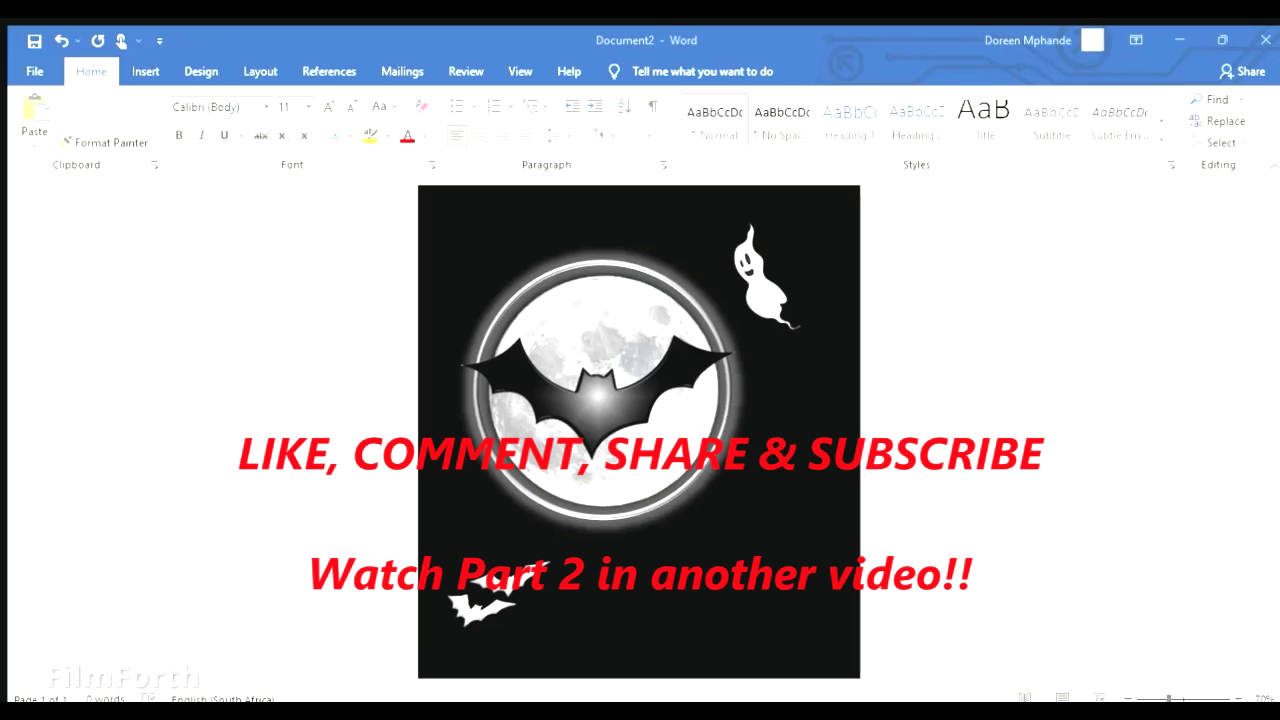
- Show the Insert tab options for adding another picture
left_click(147, 70)
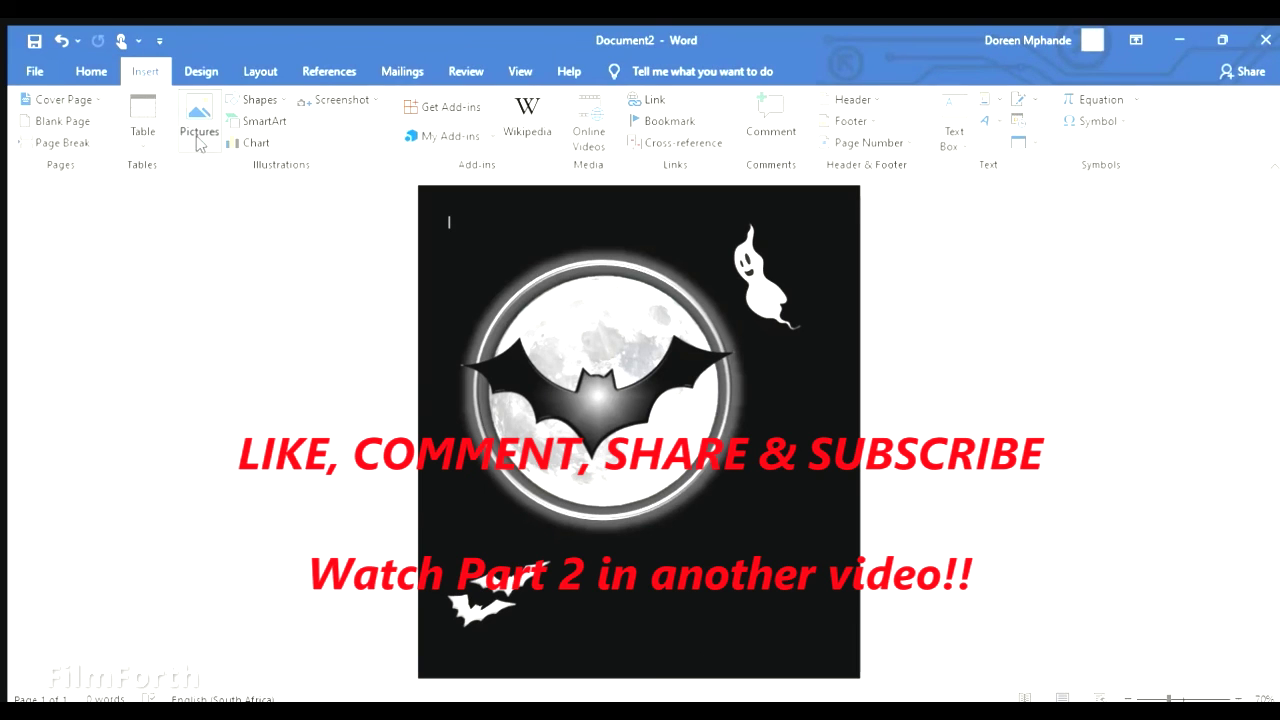